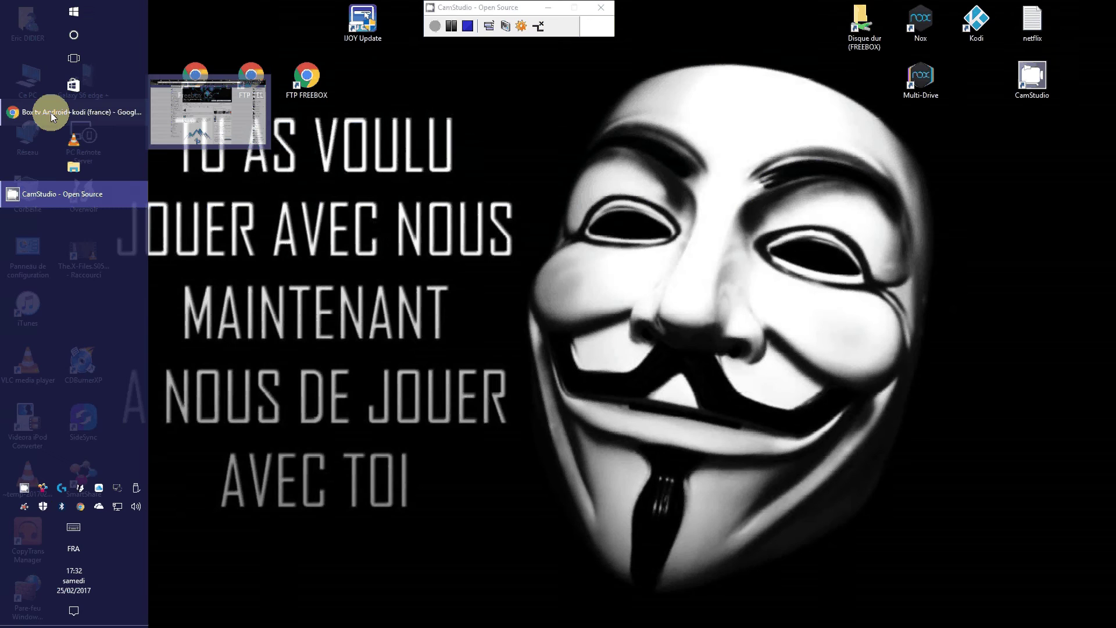
Switch to Chrome, look through the posts of the Box tv Android+kodi (france) Facebook group, and close that page.
{"action": "left_click", "coordinate": [50, 112]}
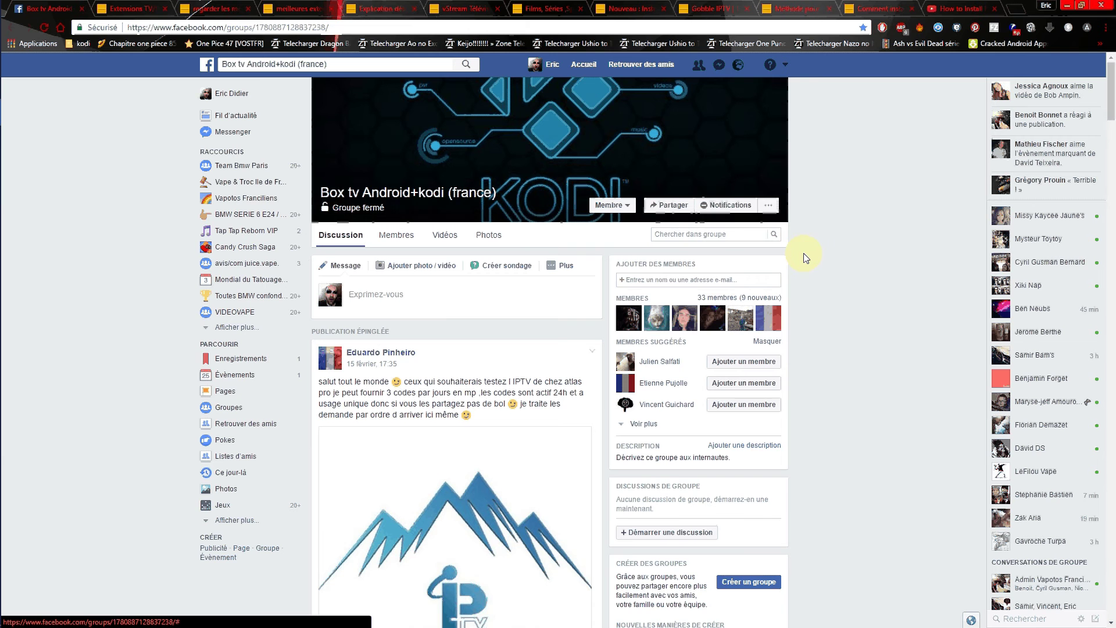
{"action": "scroll", "coordinate": [391, 334], "scroll_direction": "down", "scroll_amount": 1}
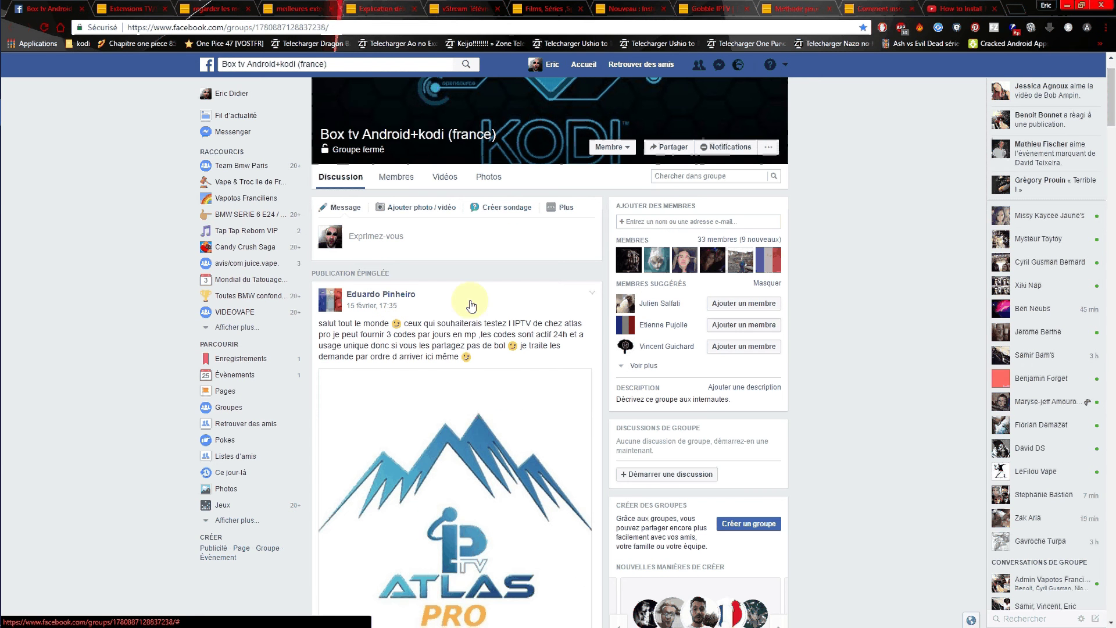
{"action": "scroll", "coordinate": [471, 306], "scroll_direction": "down", "scroll_amount": 2}
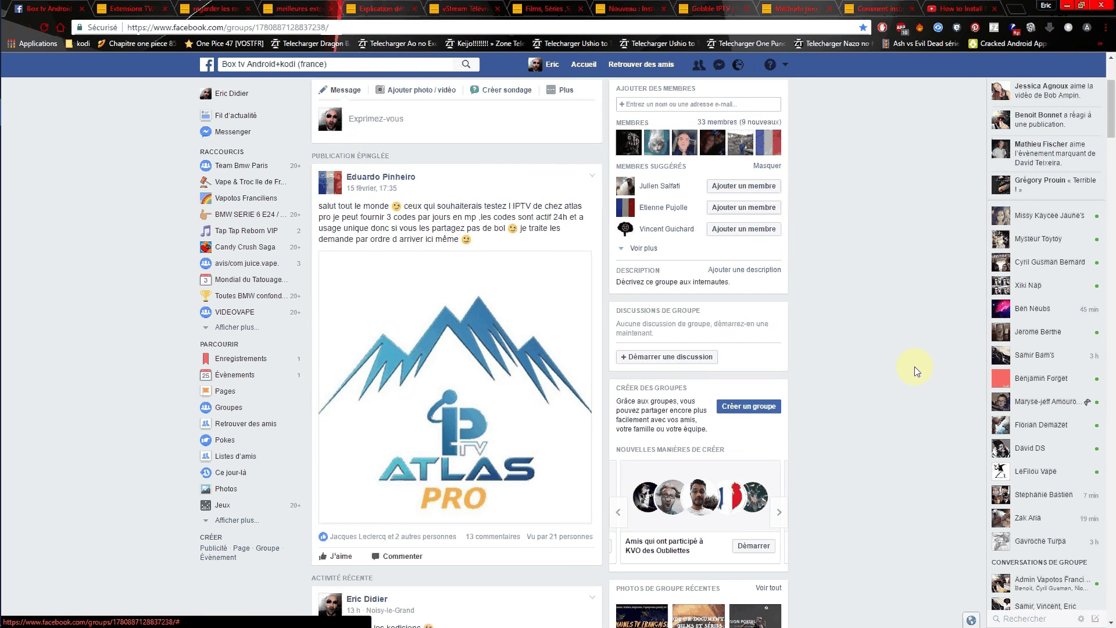
{"action": "scroll", "coordinate": [916, 371], "scroll_direction": "down", "scroll_amount": 5}
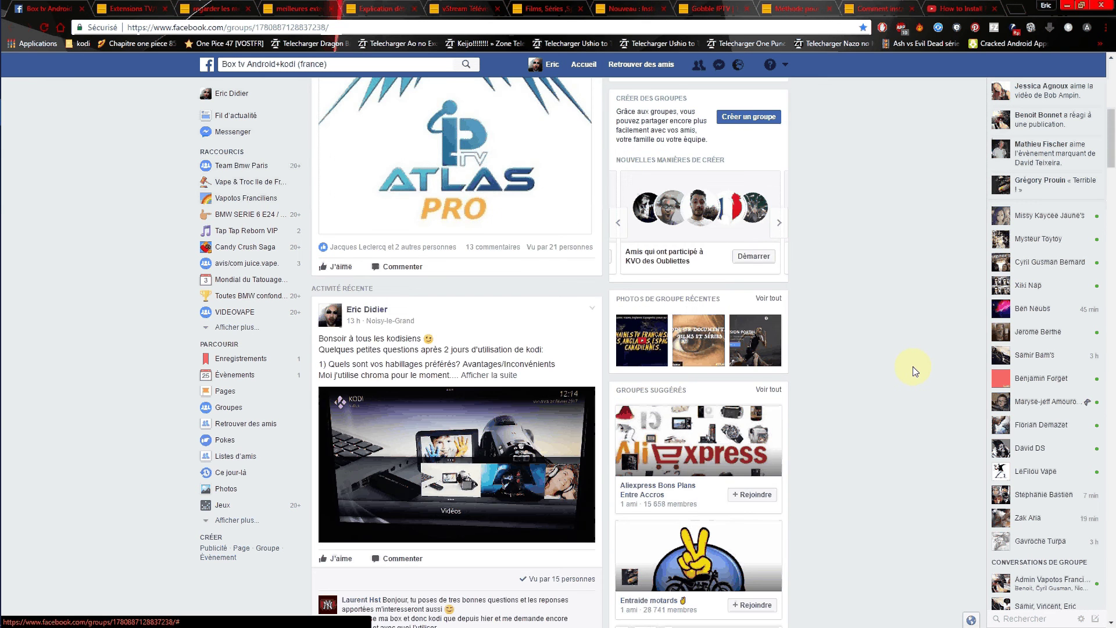
{"action": "scroll", "coordinate": [916, 371], "scroll_direction": "down", "scroll_amount": 5}
{"action": "scroll", "coordinate": [914, 372], "scroll_direction": "down", "scroll_amount": 5}
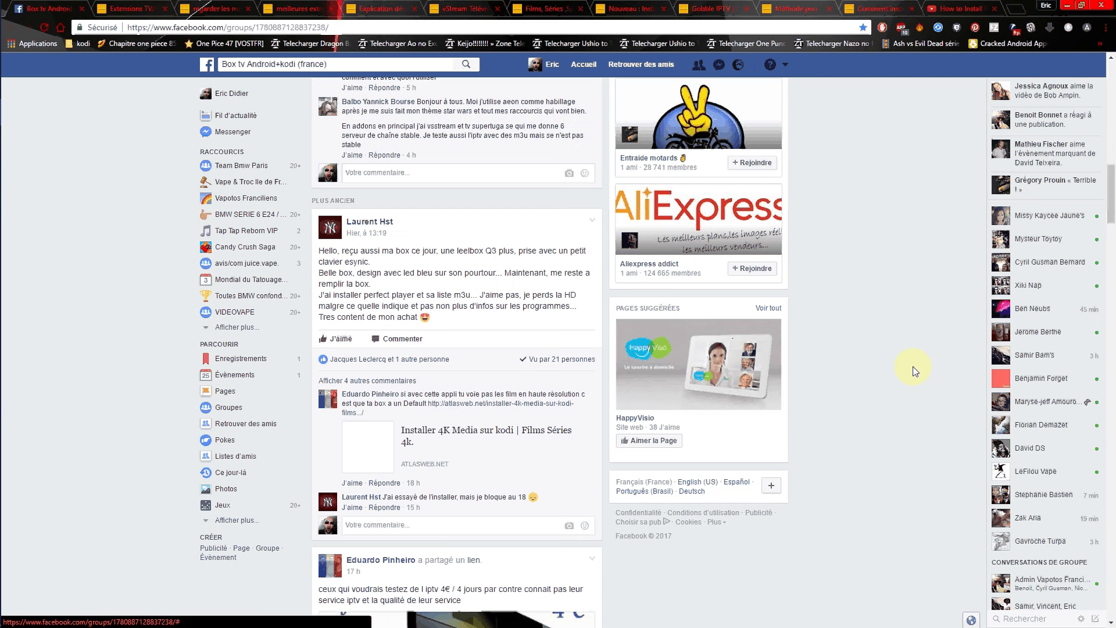
{"action": "scroll", "coordinate": [916, 371], "scroll_direction": "down", "scroll_amount": 3}
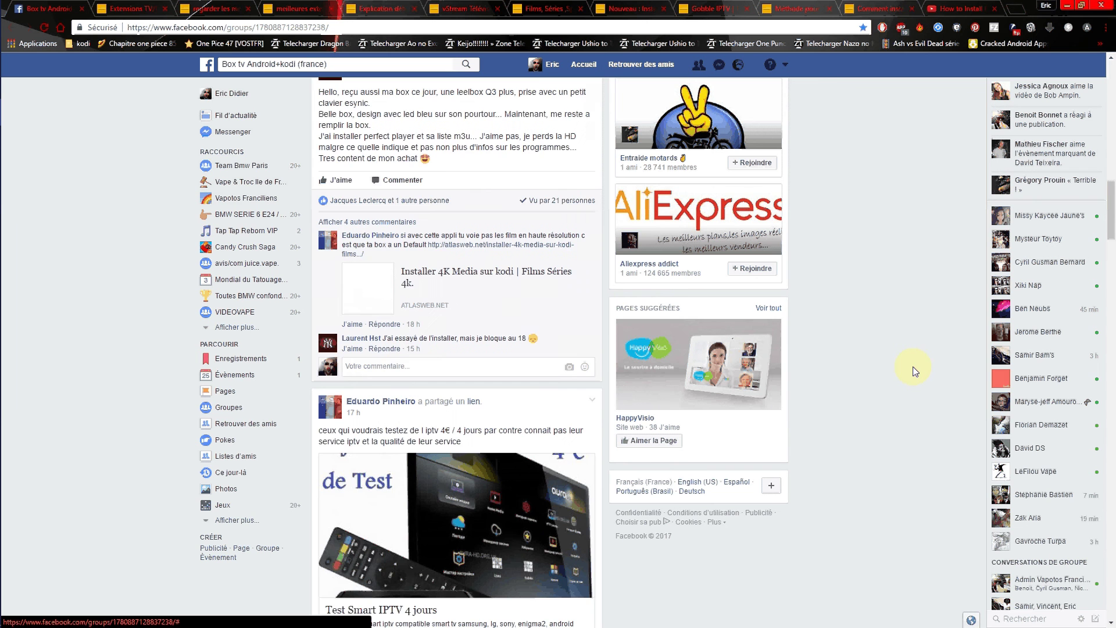
{"action": "scroll", "coordinate": [916, 371], "scroll_direction": "down", "scroll_amount": 3}
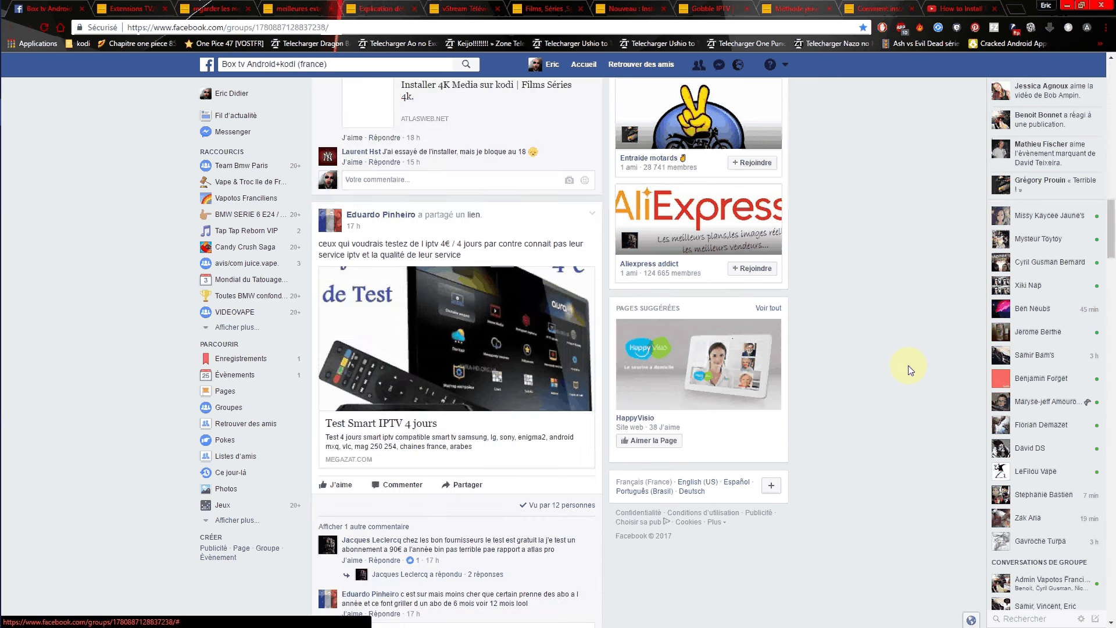
{"action": "scroll", "coordinate": [910, 370], "scroll_direction": "down", "scroll_amount": 6}
{"action": "scroll", "coordinate": [331, 332], "scroll_direction": "down", "scroll_amount": 1}
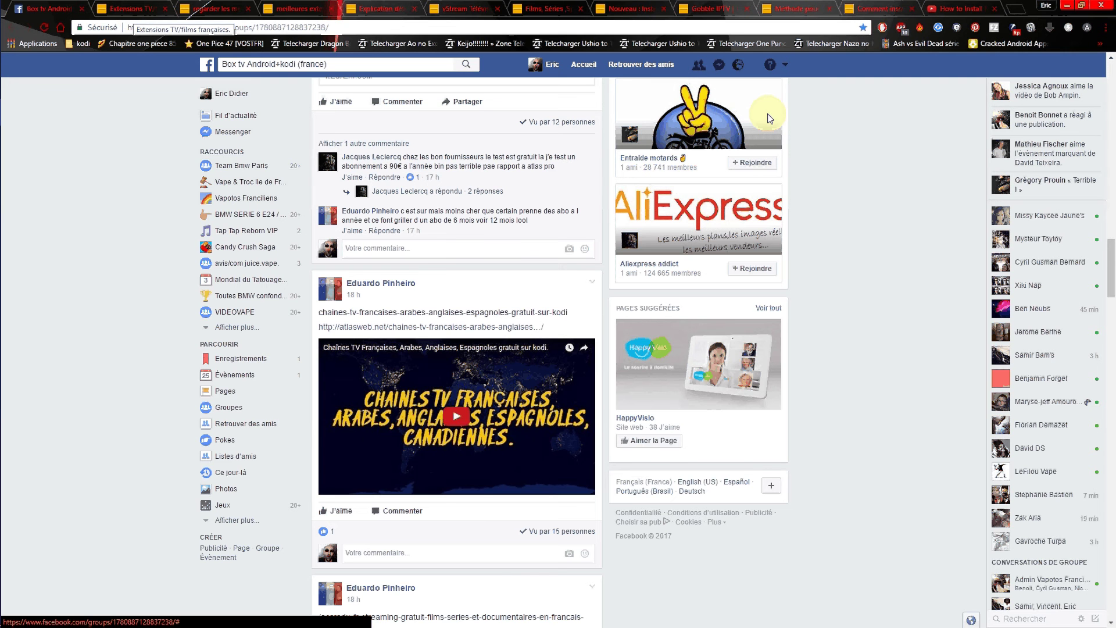
{"action": "left_click", "coordinate": [82, 9]}
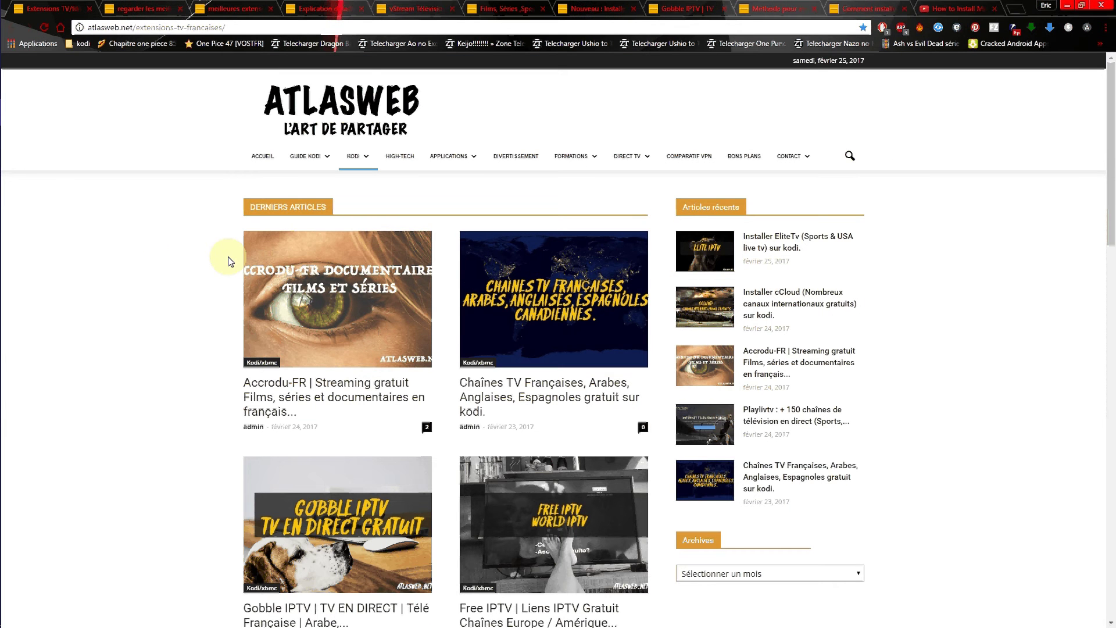
Look at the Guide Kodi and Kodi categories on the AtlasWeb French extensions page, and close the page.
{"action": "mouse_move", "coordinate": [310, 163]}
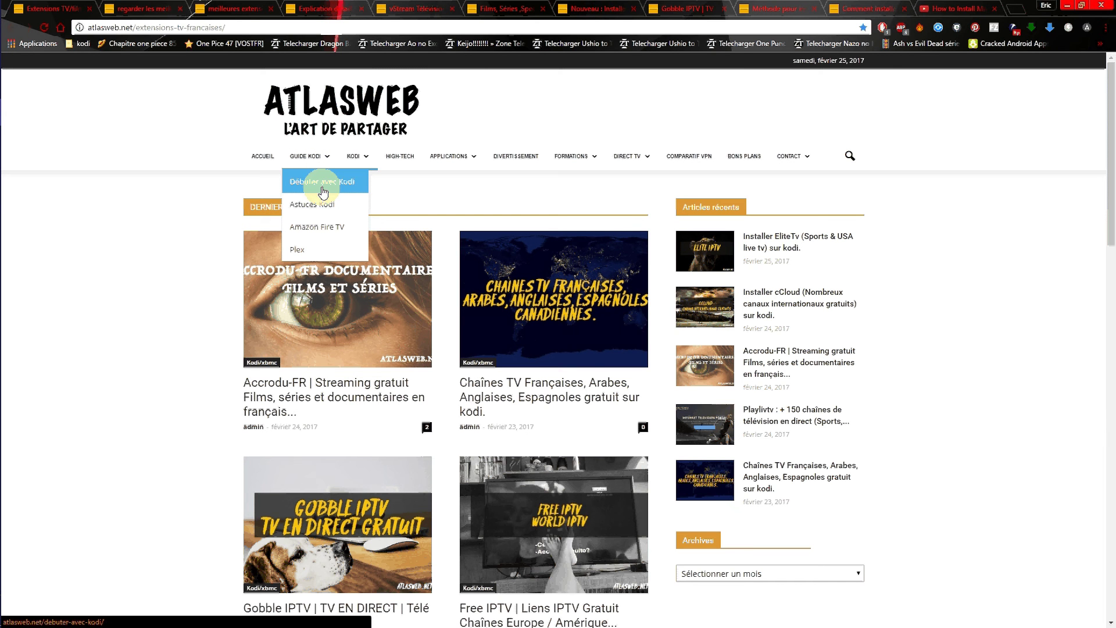
{"action": "left_click", "coordinate": [357, 162]}
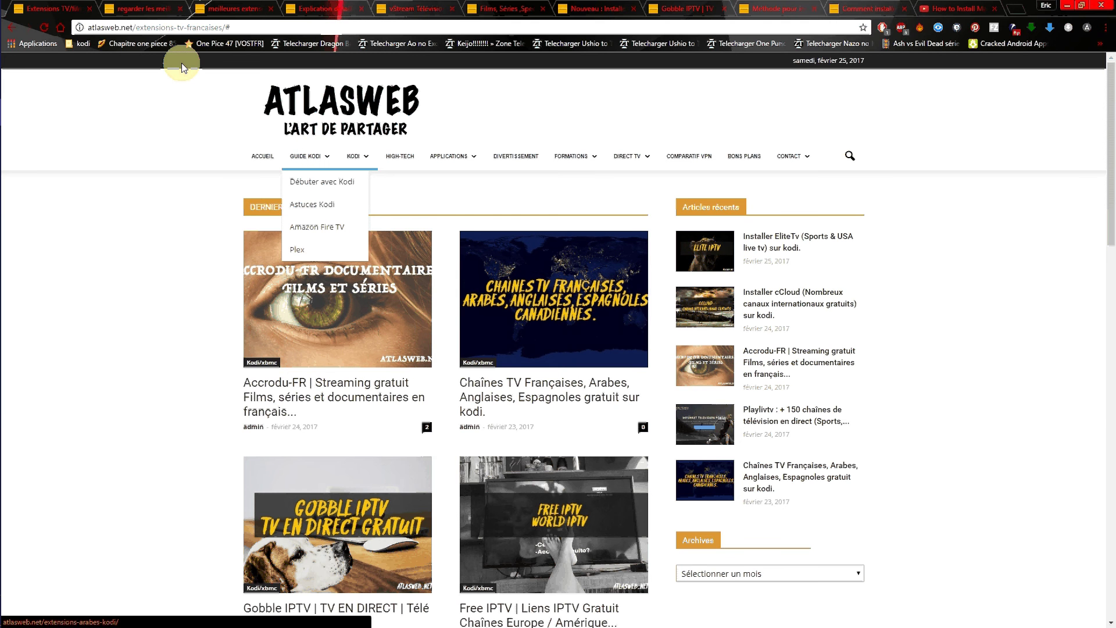
{"action": "left_click", "coordinate": [89, 9]}
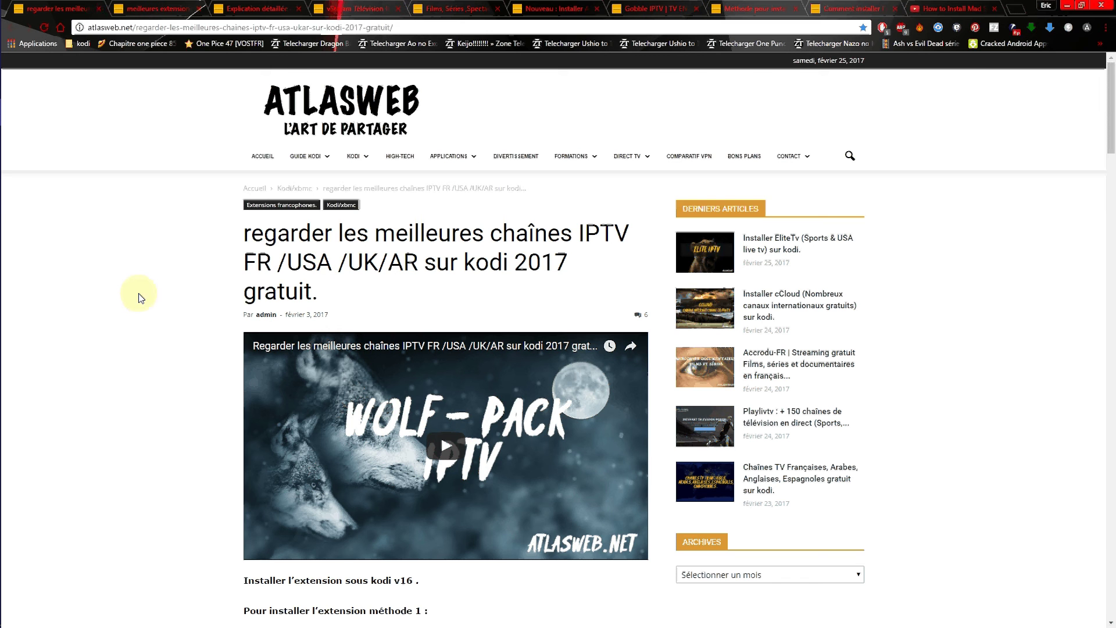
Read both Wolfpack installation methods for Kodi v16 in the IPTV channels article.
{"action": "scroll", "coordinate": [138, 298], "scroll_direction": "down", "scroll_amount": 5}
{"action": "scroll", "coordinate": [138, 298], "scroll_direction": "down", "scroll_amount": 1}
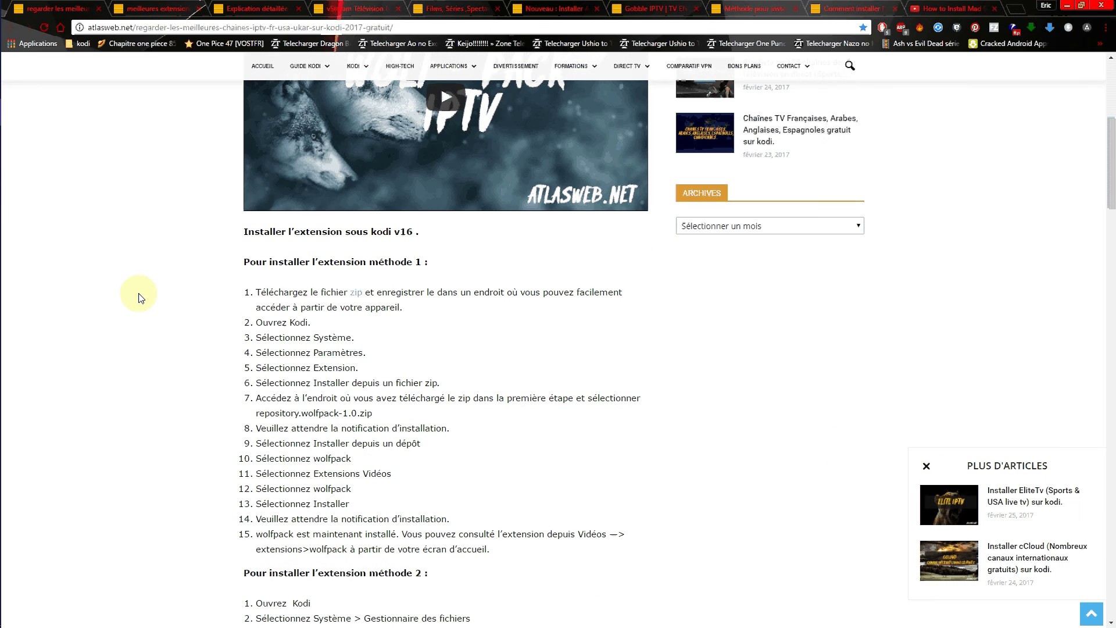
{"action": "scroll", "coordinate": [138, 297], "scroll_direction": "down", "scroll_amount": 2}
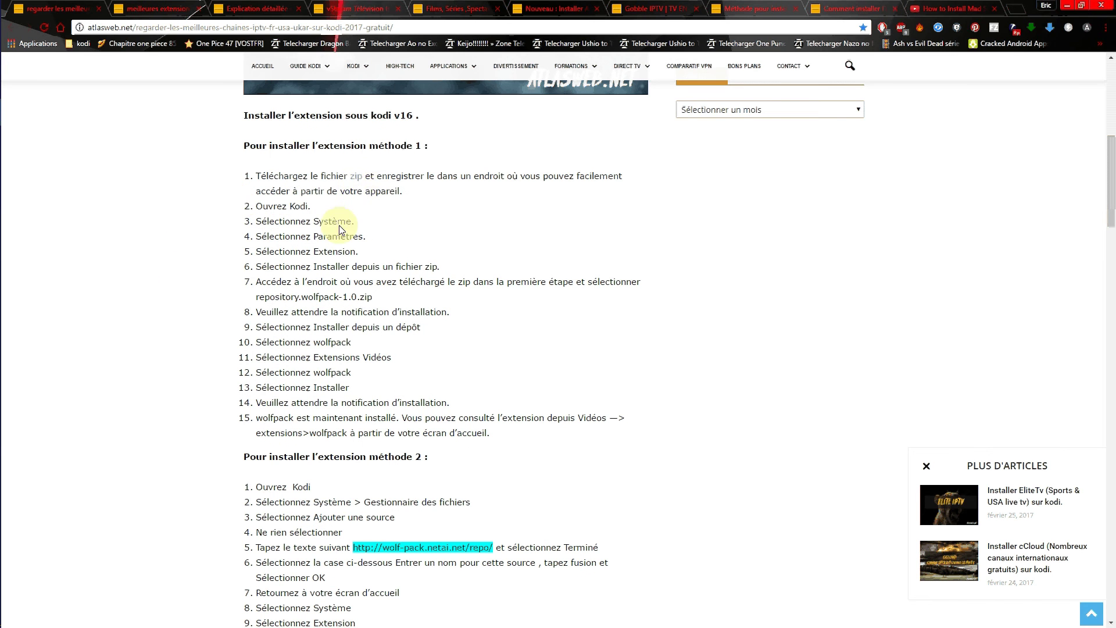
{"action": "scroll", "coordinate": [340, 225], "scroll_direction": "down", "scroll_amount": 2}
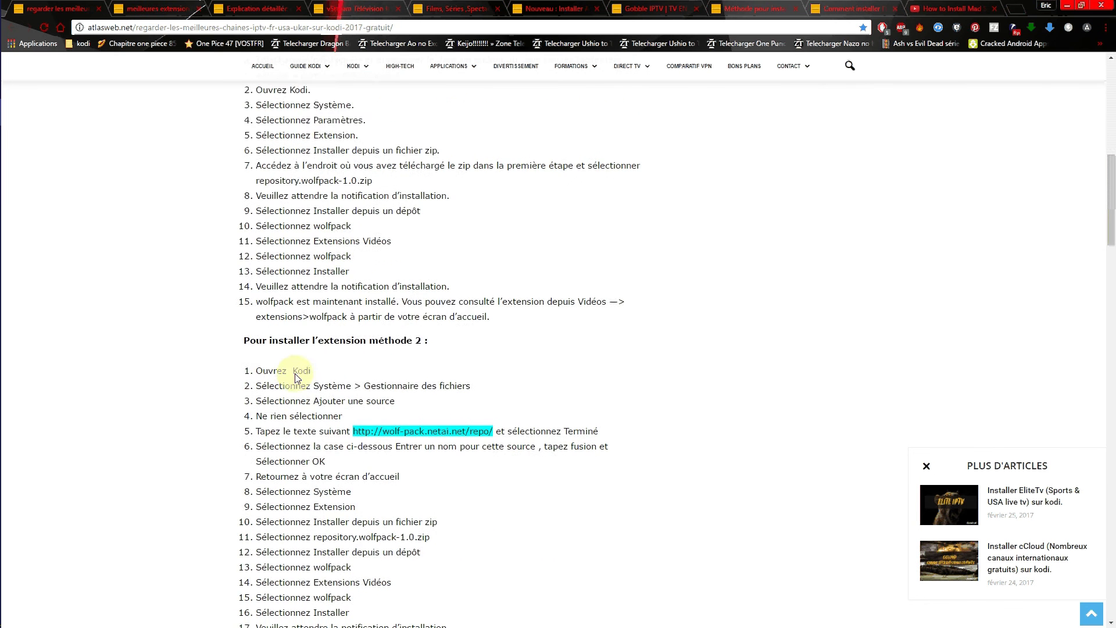
{"action": "scroll", "coordinate": [290, 392], "scroll_direction": "down", "scroll_amount": 1}
{"action": "scroll", "coordinate": [288, 390], "scroll_direction": "down", "scroll_amount": 1}
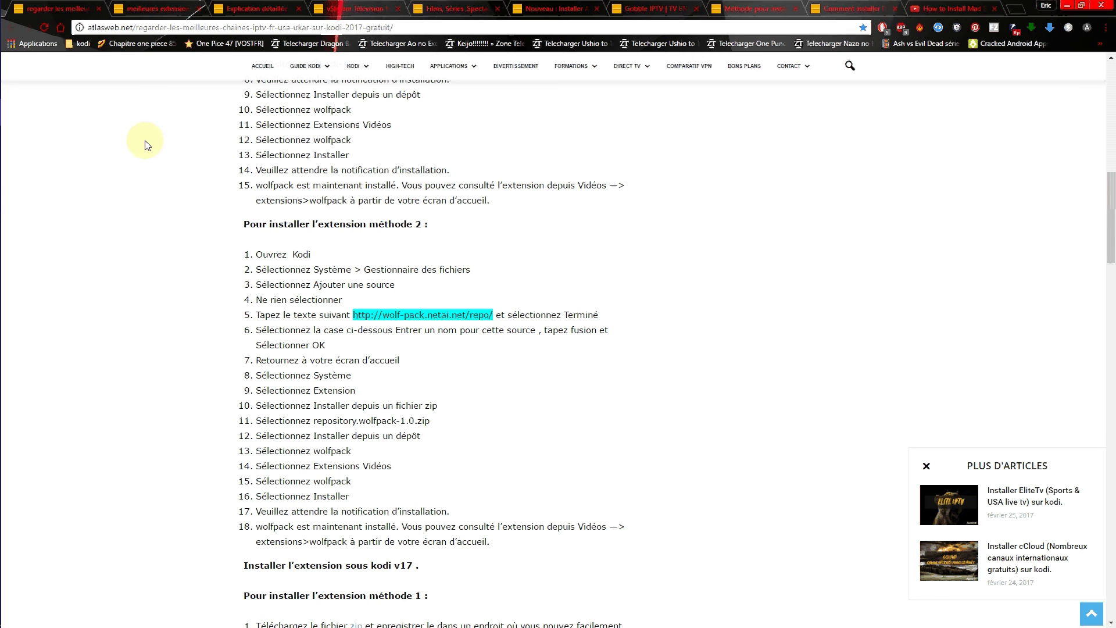
{"action": "scroll", "coordinate": [95, 365], "scroll_direction": "up", "scroll_amount": 2}
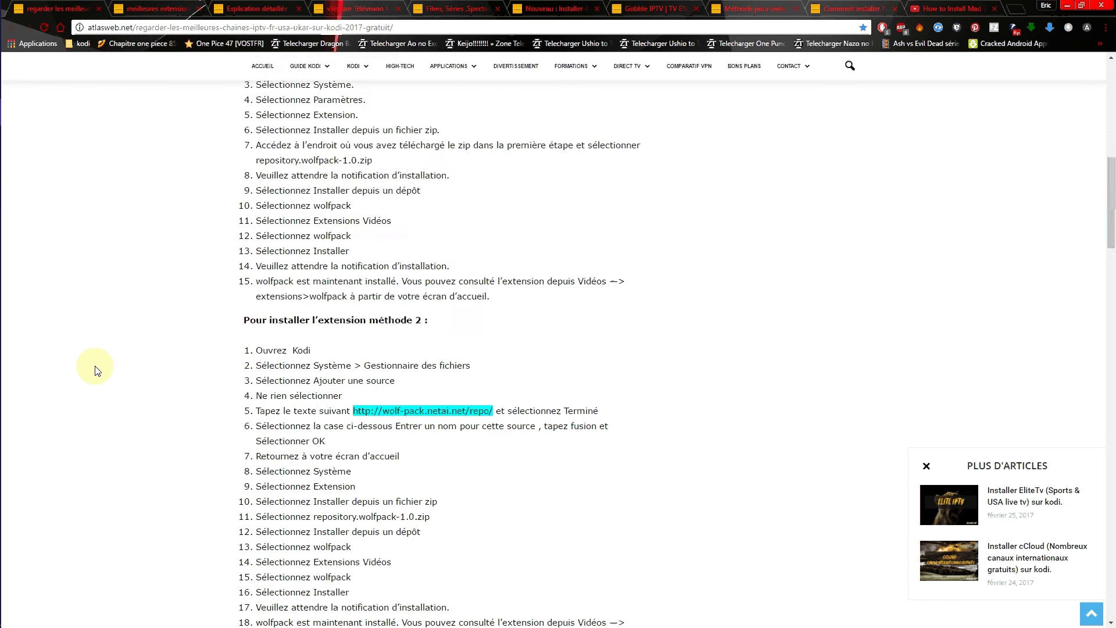
Read the Wolfpack installation methods for Kodi v17, and close the IPTV channels article.
{"action": "scroll", "coordinate": [95, 366], "scroll_direction": "down", "scroll_amount": 2}
{"action": "scroll", "coordinate": [98, 371], "scroll_direction": "down", "scroll_amount": 6}
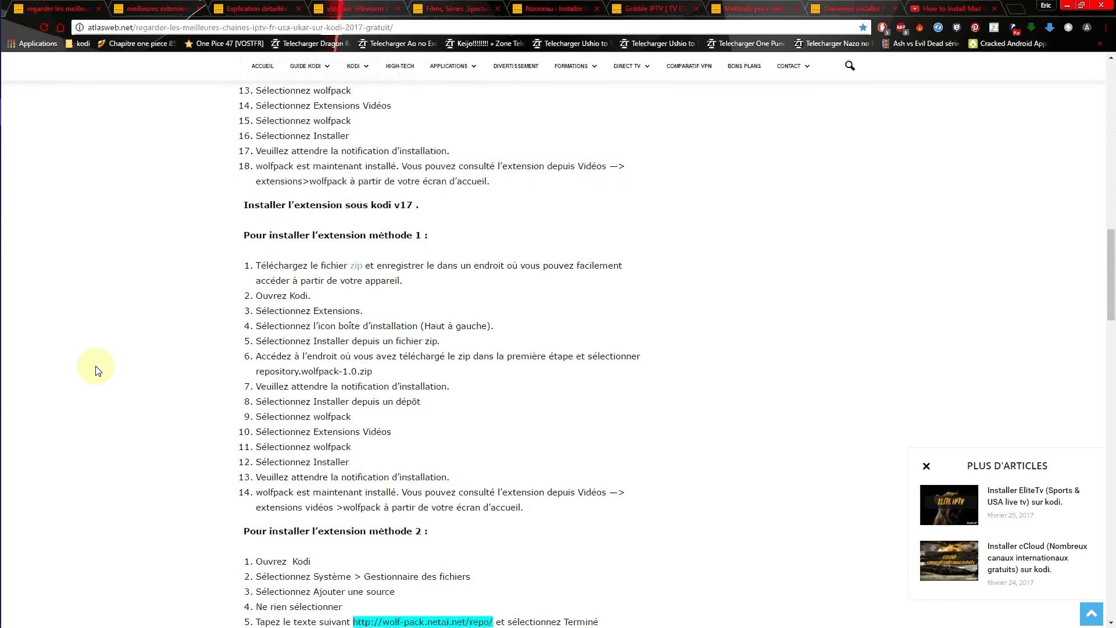
{"action": "scroll", "coordinate": [98, 371], "scroll_direction": "down", "scroll_amount": 1}
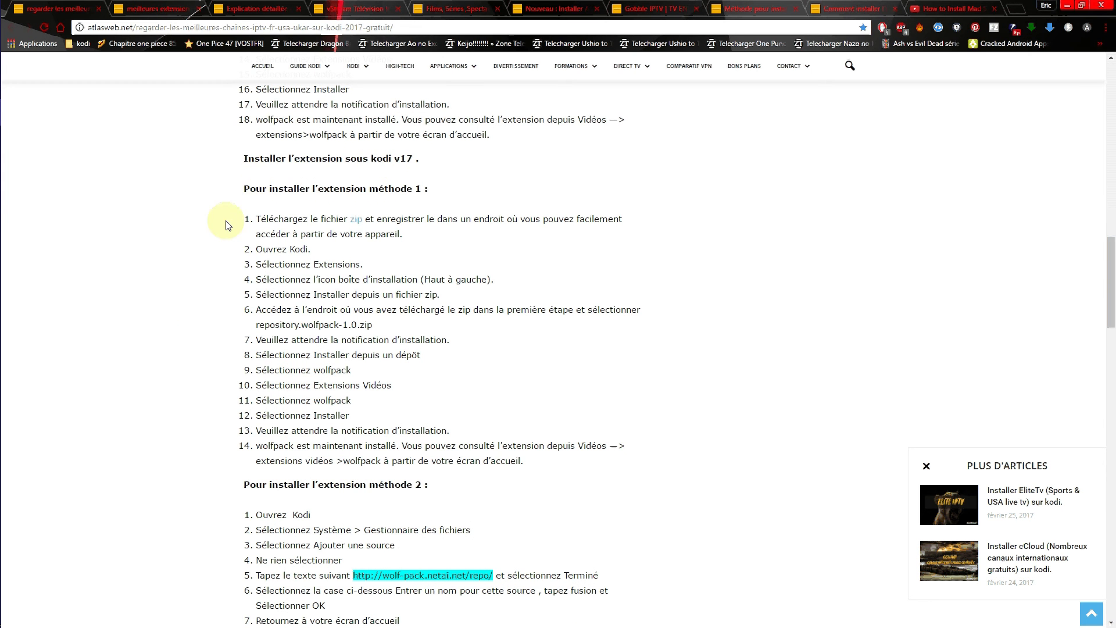
{"action": "scroll", "coordinate": [189, 271], "scroll_direction": "down", "scroll_amount": 1}
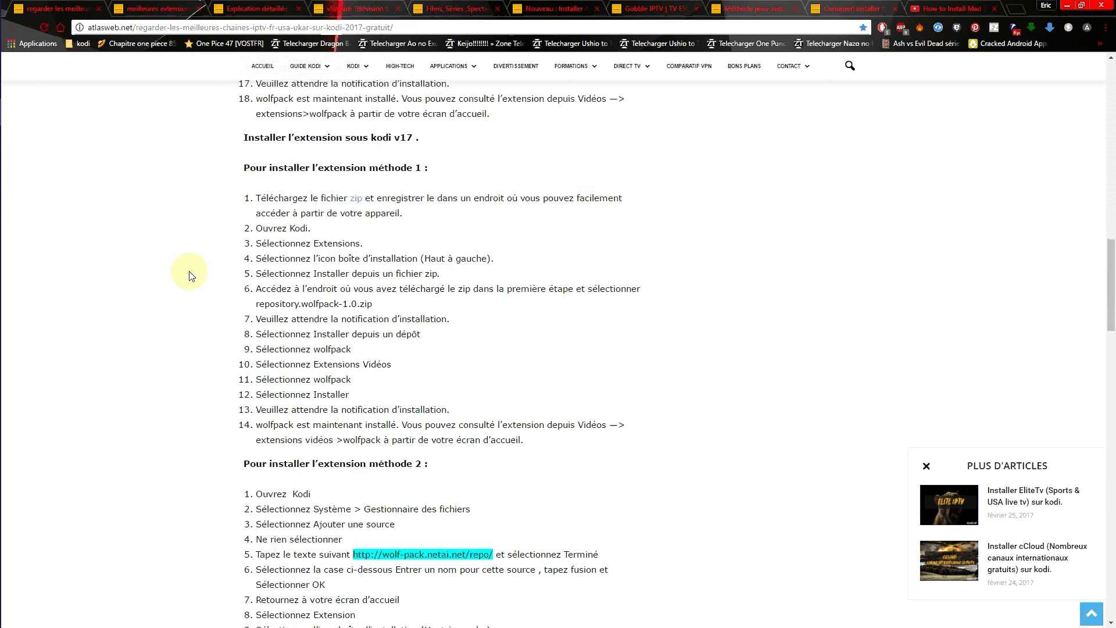
{"action": "scroll", "coordinate": [190, 271], "scroll_direction": "down", "scroll_amount": 4}
{"action": "scroll", "coordinate": [190, 271], "scroll_direction": "up", "scroll_amount": 7}
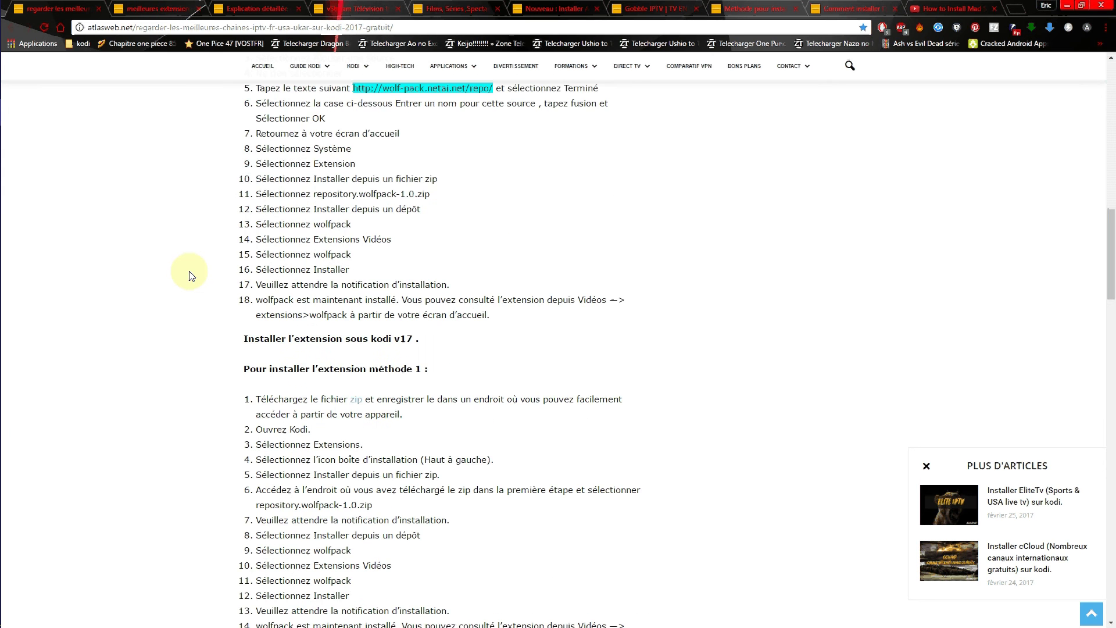
{"action": "scroll", "coordinate": [190, 273], "scroll_direction": "up", "scroll_amount": 10}
{"action": "scroll", "coordinate": [209, 274], "scroll_direction": "up", "scroll_amount": 5}
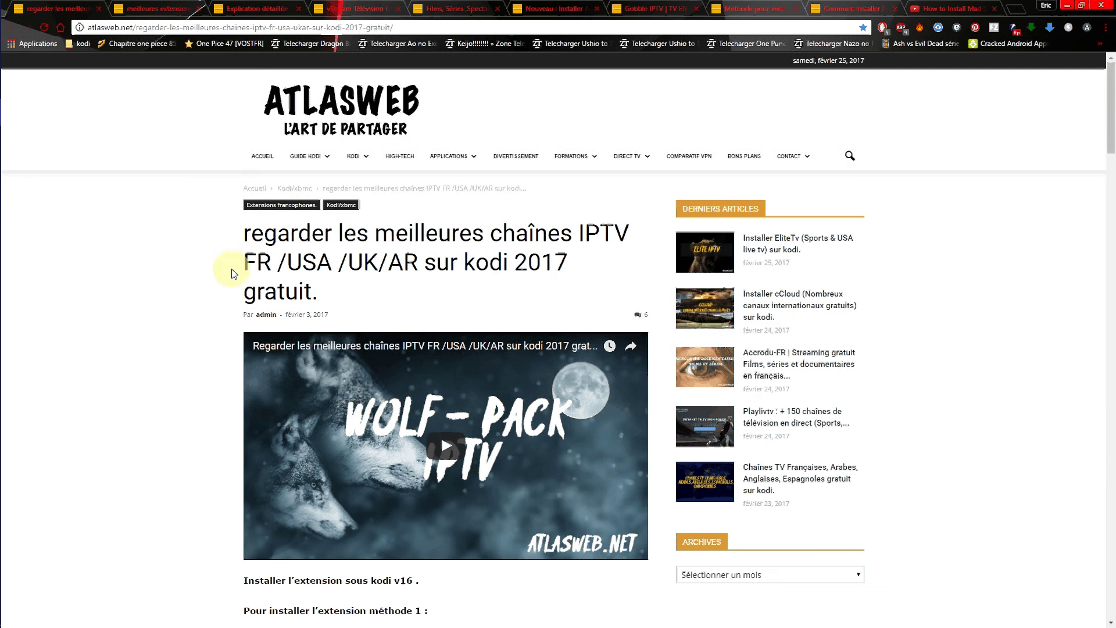
{"action": "left_click", "coordinate": [97, 8]}
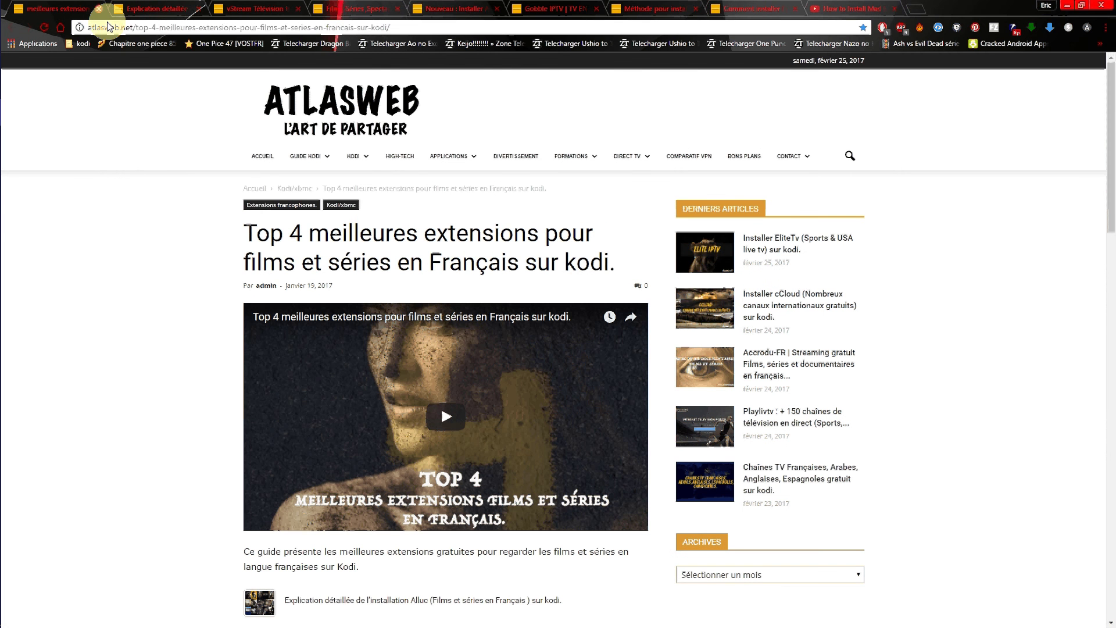
Review the guides listed in the Top 4 French film and series extensions article, and close the article.
{"action": "scroll", "coordinate": [152, 284], "scroll_direction": "down", "scroll_amount": 5}
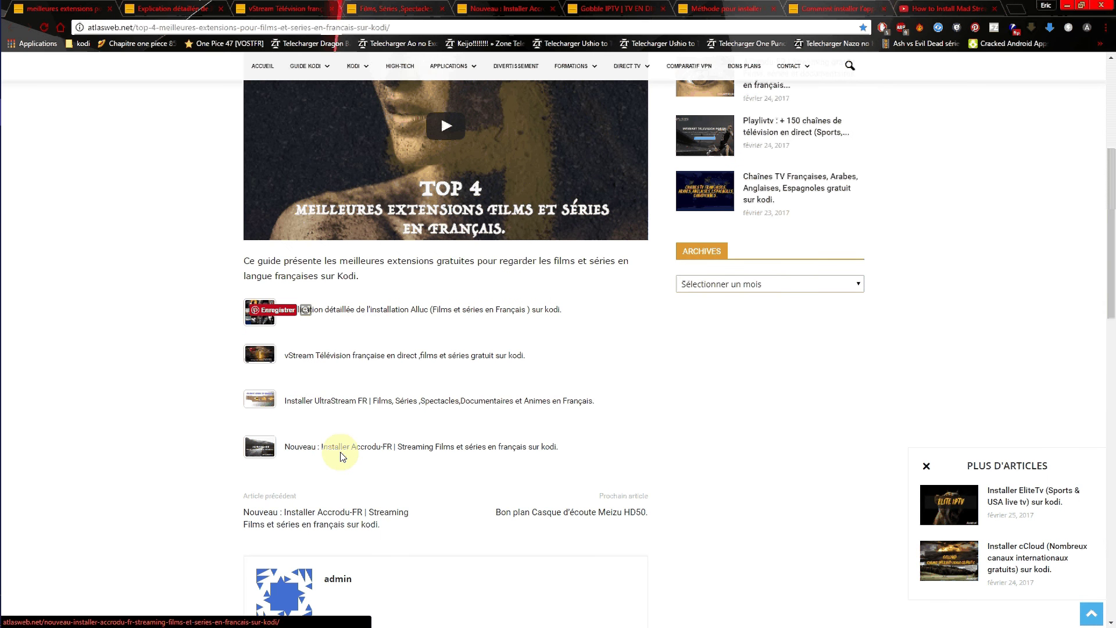
{"action": "left_click", "coordinate": [110, 8]}
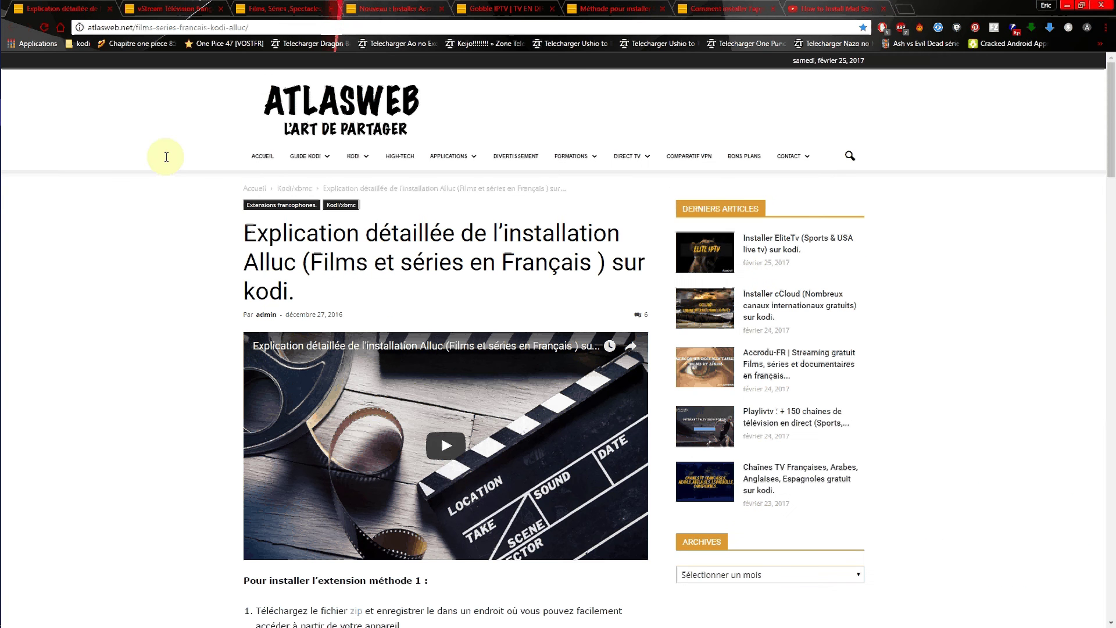
Read both installation methods in the Alluc extension article, and close the article.
{"action": "scroll", "coordinate": [176, 311], "scroll_direction": "down", "scroll_amount": 3}
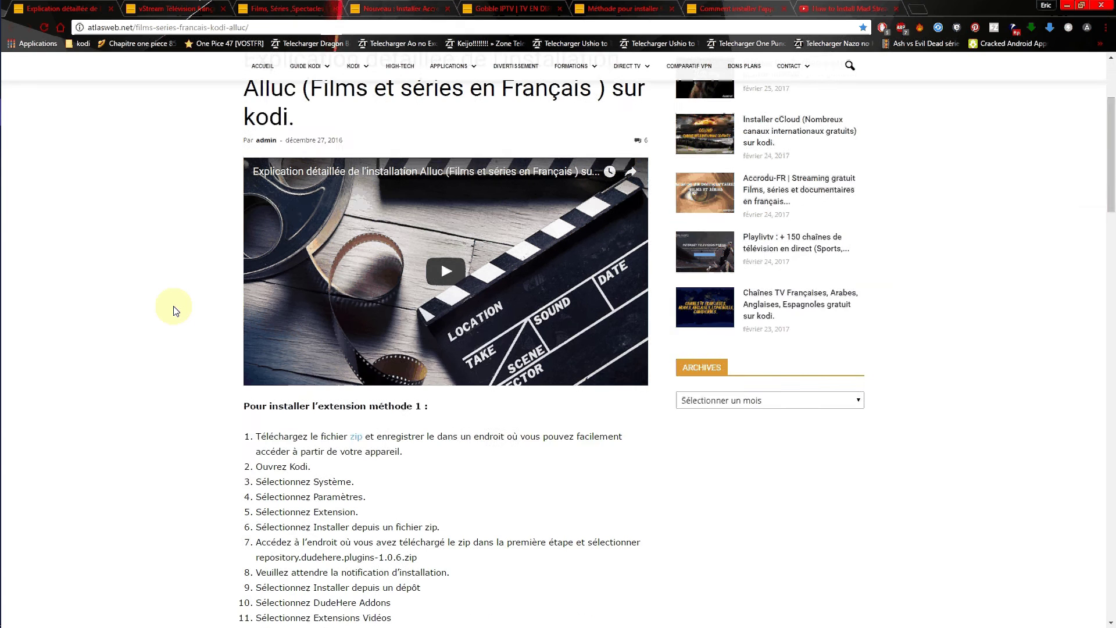
{"action": "scroll", "coordinate": [176, 311], "scroll_direction": "down", "scroll_amount": 1}
{"action": "scroll", "coordinate": [176, 311], "scroll_direction": "down", "scroll_amount": 1}
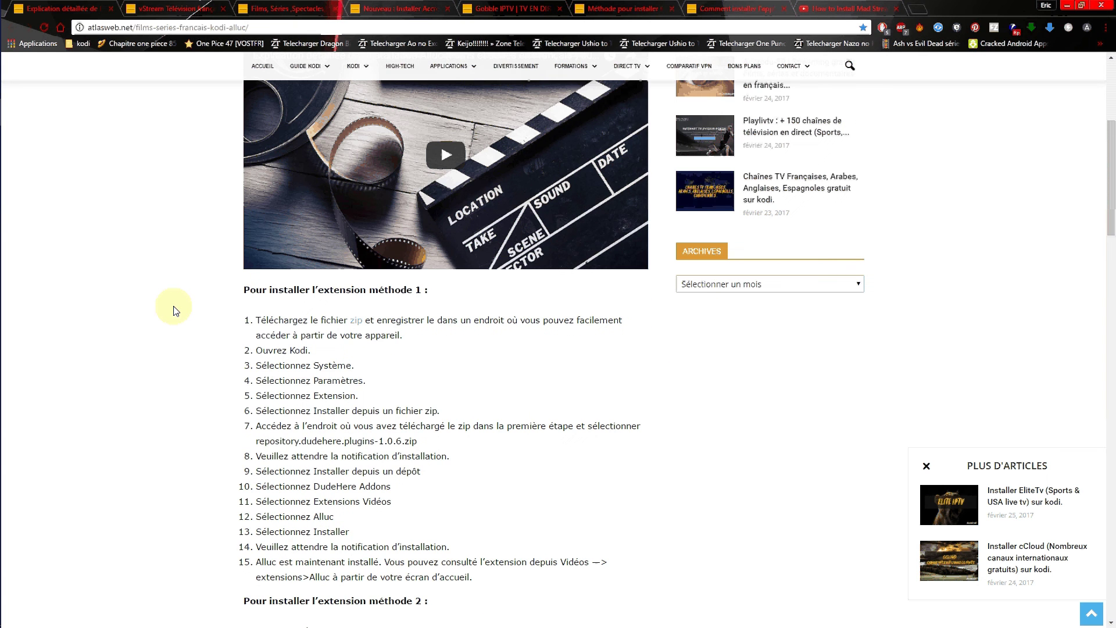
{"action": "scroll", "coordinate": [177, 311], "scroll_direction": "down", "scroll_amount": 3}
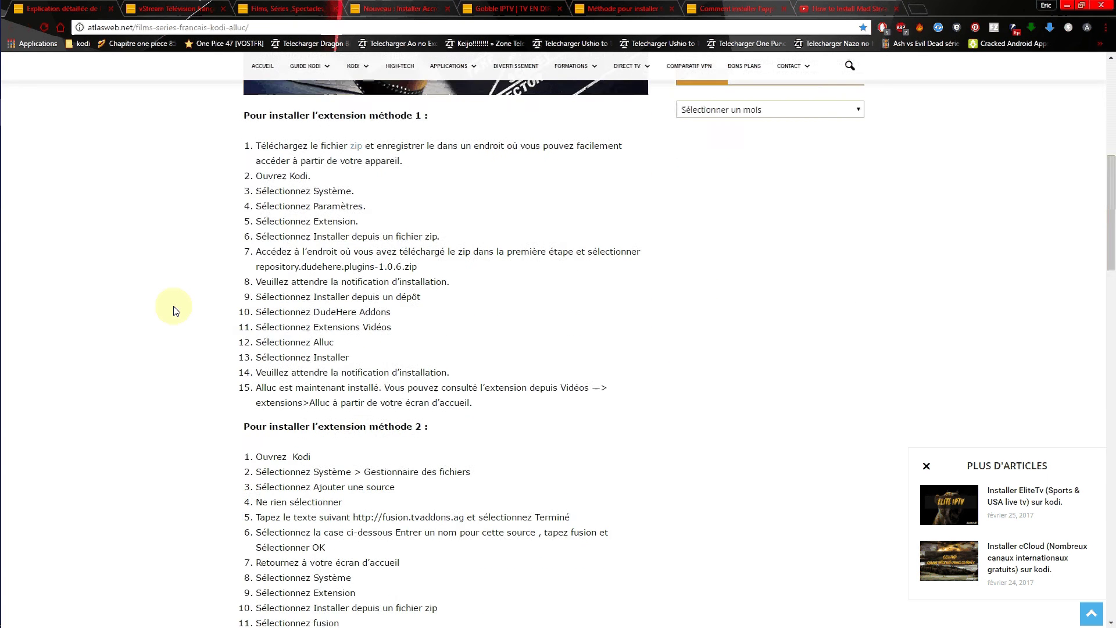
{"action": "scroll", "coordinate": [176, 311], "scroll_direction": "down", "scroll_amount": 1}
{"action": "scroll", "coordinate": [199, 245], "scroll_direction": "down", "scroll_amount": 4}
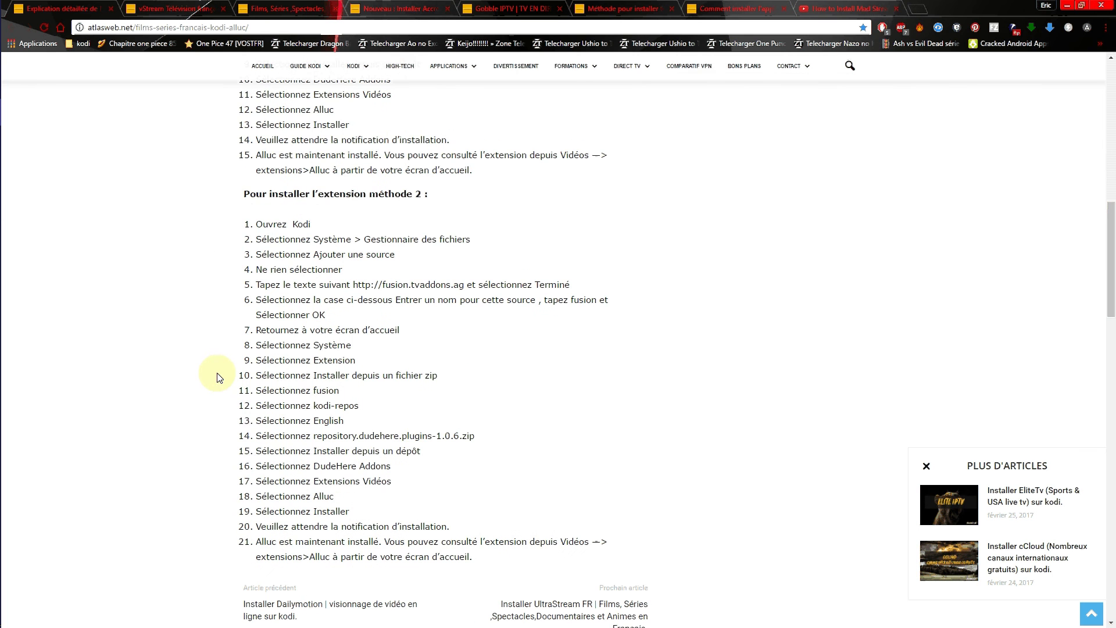
{"action": "scroll", "coordinate": [219, 374], "scroll_direction": "up", "scroll_amount": 4}
{"action": "scroll", "coordinate": [204, 366], "scroll_direction": "up", "scroll_amount": 4}
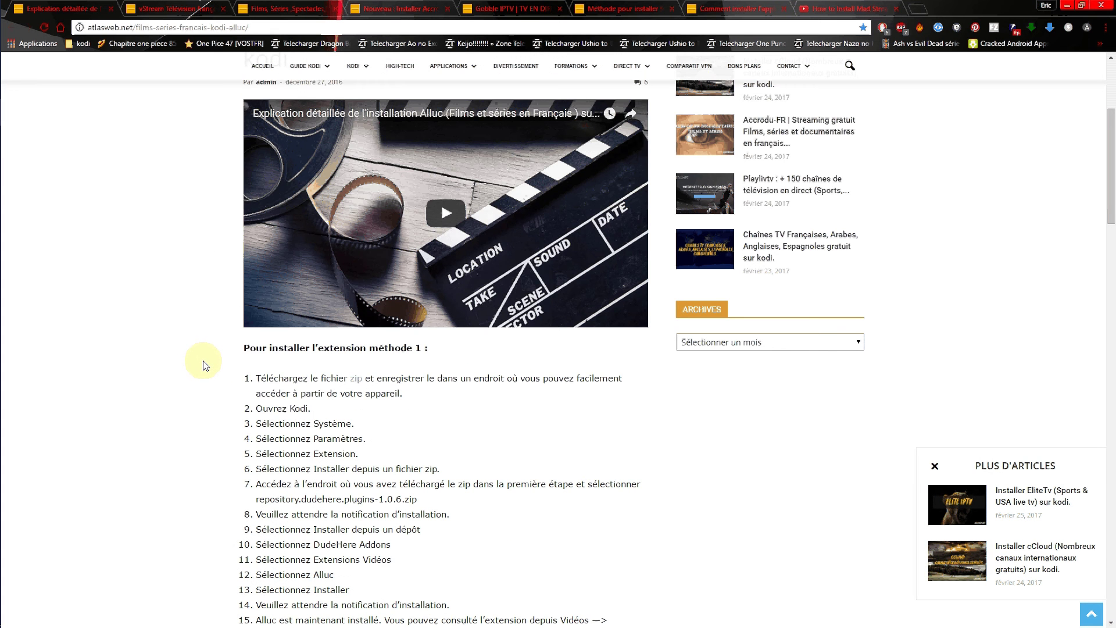
{"action": "scroll", "coordinate": [205, 365], "scroll_direction": "up", "scroll_amount": 2}
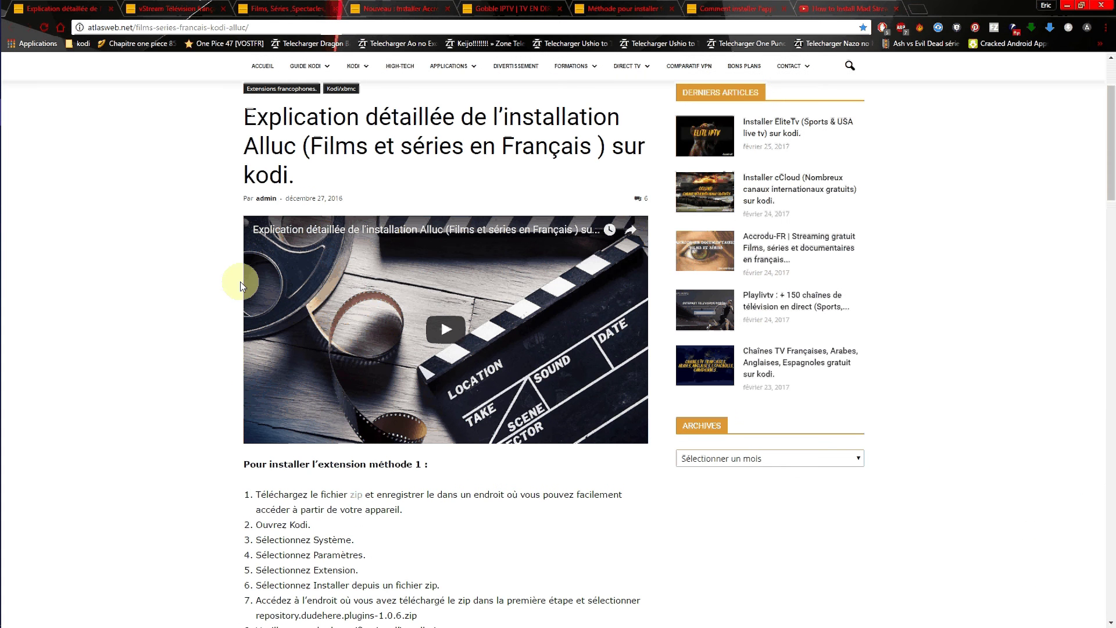
{"action": "left_click", "coordinate": [111, 10]}
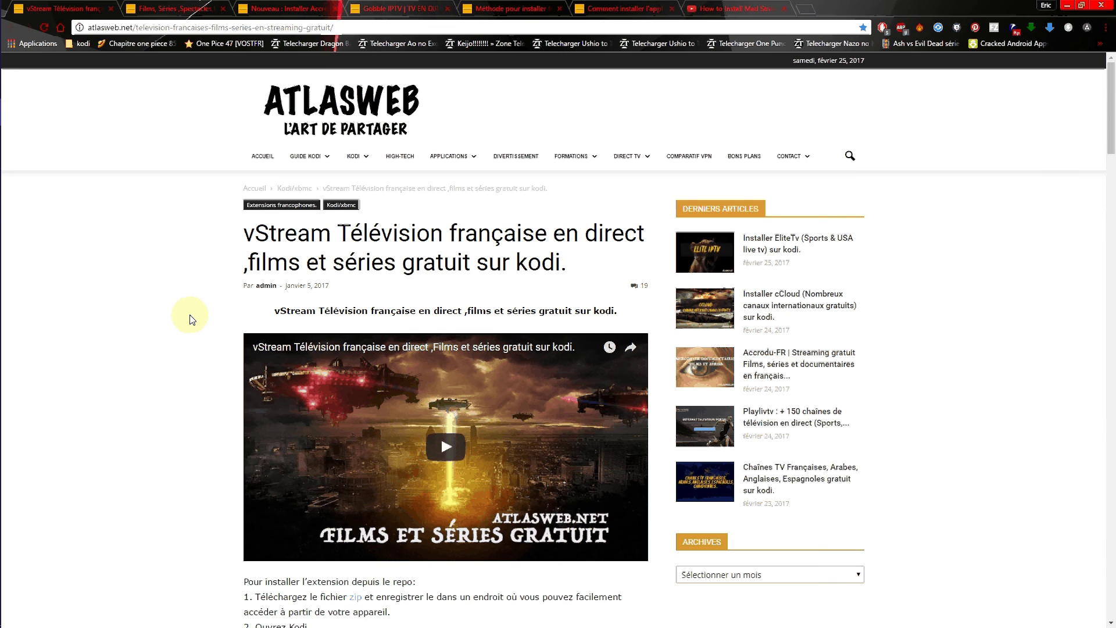
Read the vStream repository installation steps down to the related guide on the invisible menu solution.
{"action": "scroll", "coordinate": [192, 319], "scroll_direction": "down", "scroll_amount": 2}
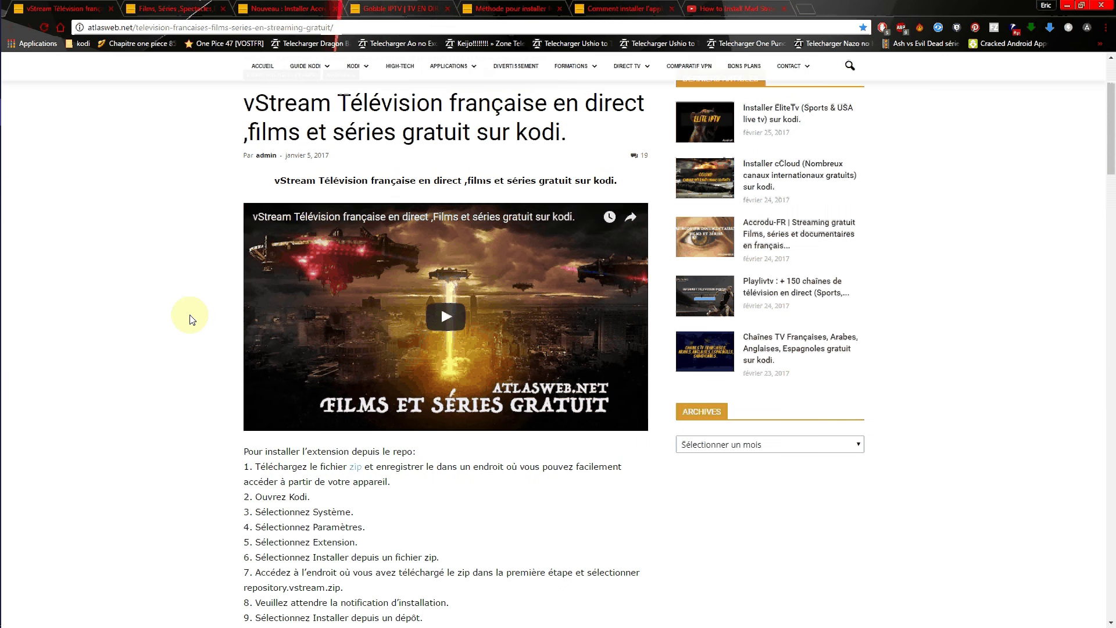
{"action": "scroll", "coordinate": [190, 319], "scroll_direction": "down", "scroll_amount": 3}
{"action": "scroll", "coordinate": [189, 315], "scroll_direction": "down", "scroll_amount": 1}
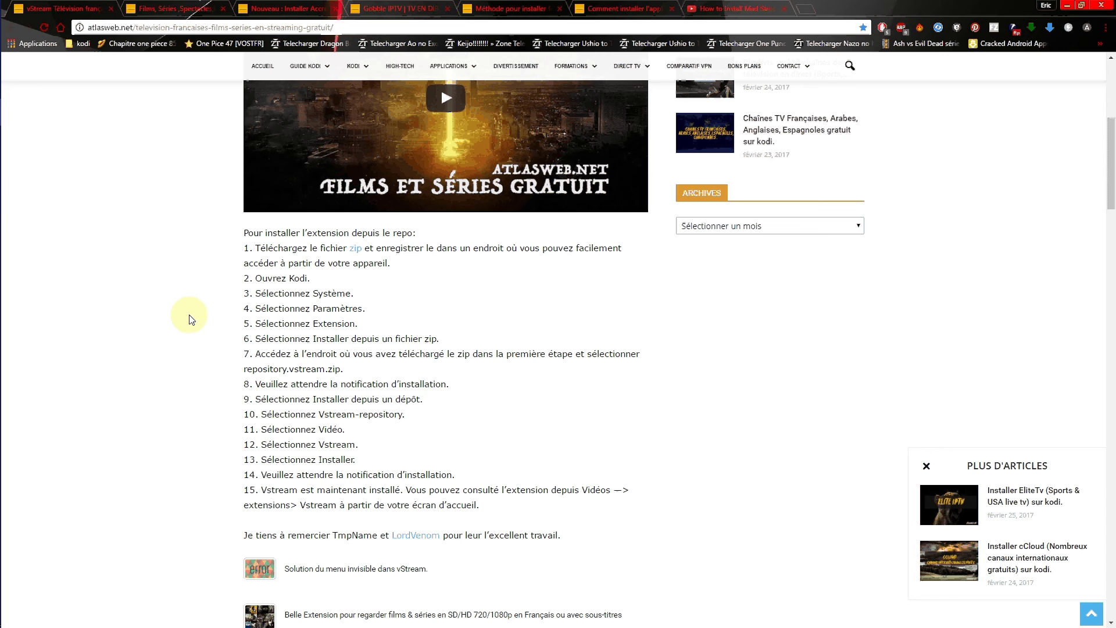
{"action": "scroll", "coordinate": [190, 315], "scroll_direction": "down", "scroll_amount": 2}
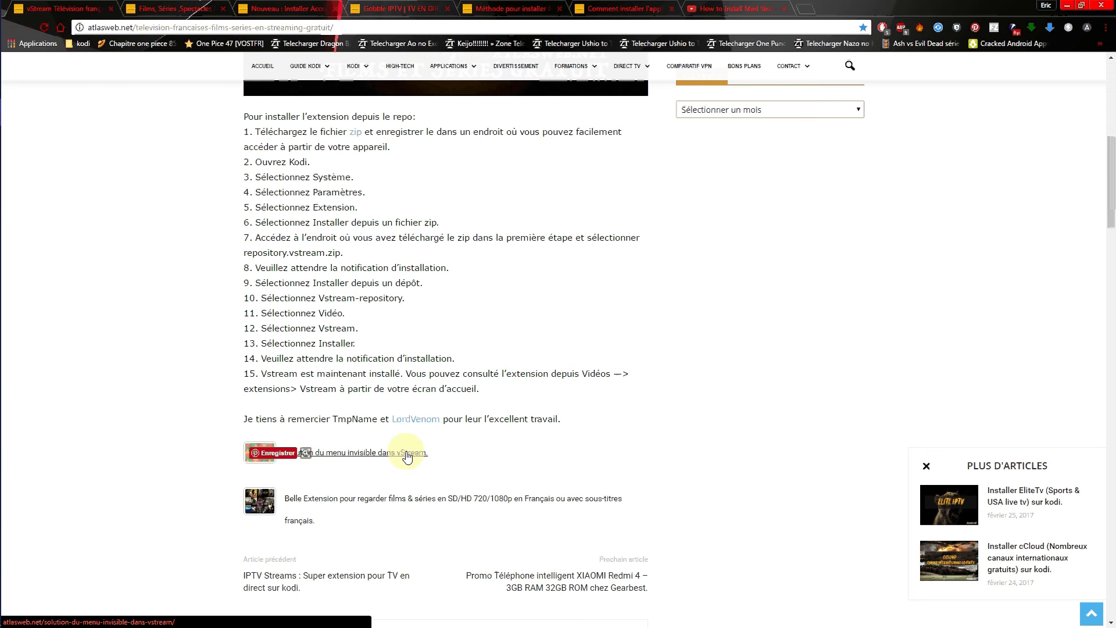
Return to the beginning of the vStream article and close it.
{"action": "scroll", "coordinate": [119, 270], "scroll_direction": "up", "scroll_amount": 5}
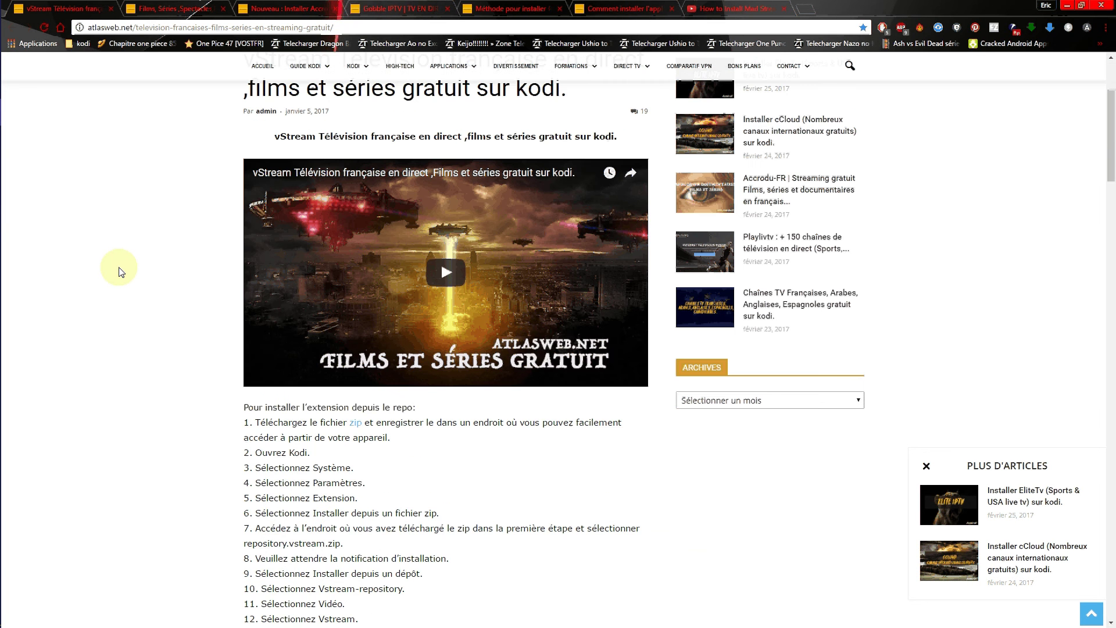
{"action": "scroll", "coordinate": [119, 271], "scroll_direction": "up", "scroll_amount": 3}
{"action": "left_click", "coordinate": [111, 9]}
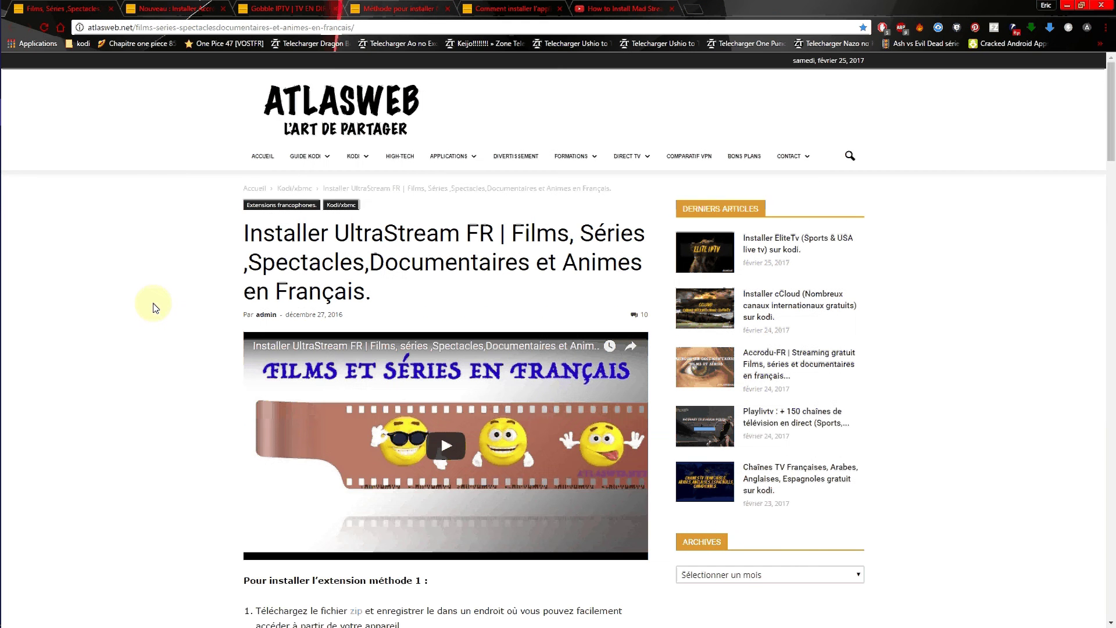
Read both installation methods in the UltraStream FR extension article, and close the article.
{"action": "scroll", "coordinate": [155, 308], "scroll_direction": "down", "scroll_amount": 2}
{"action": "scroll", "coordinate": [156, 307], "scroll_direction": "down", "scroll_amount": 3}
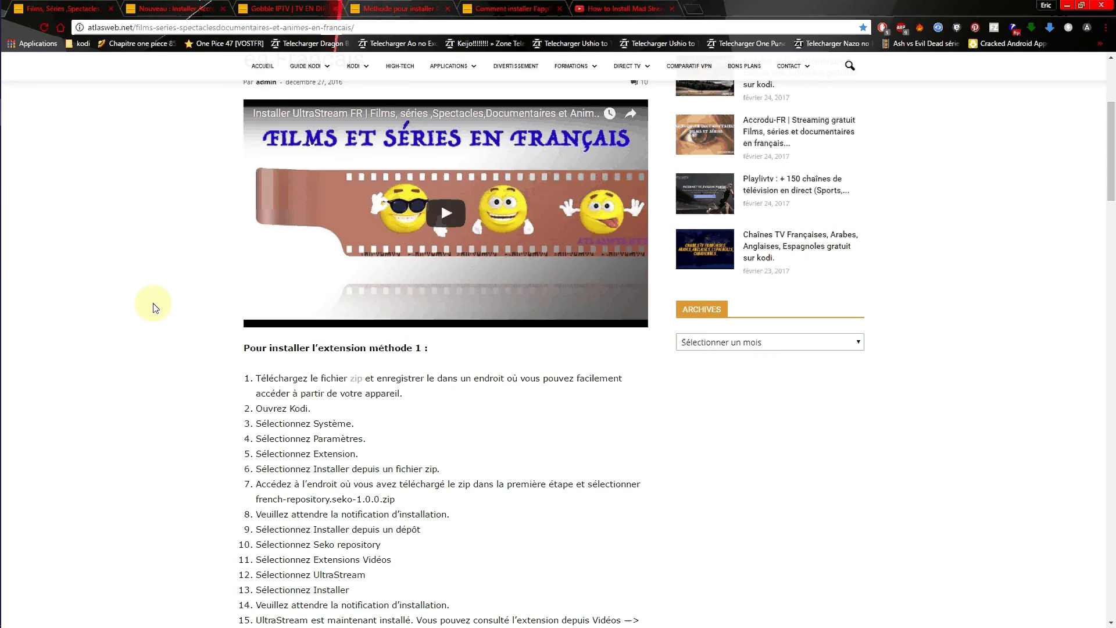
{"action": "scroll", "coordinate": [154, 307], "scroll_direction": "down", "scroll_amount": 7}
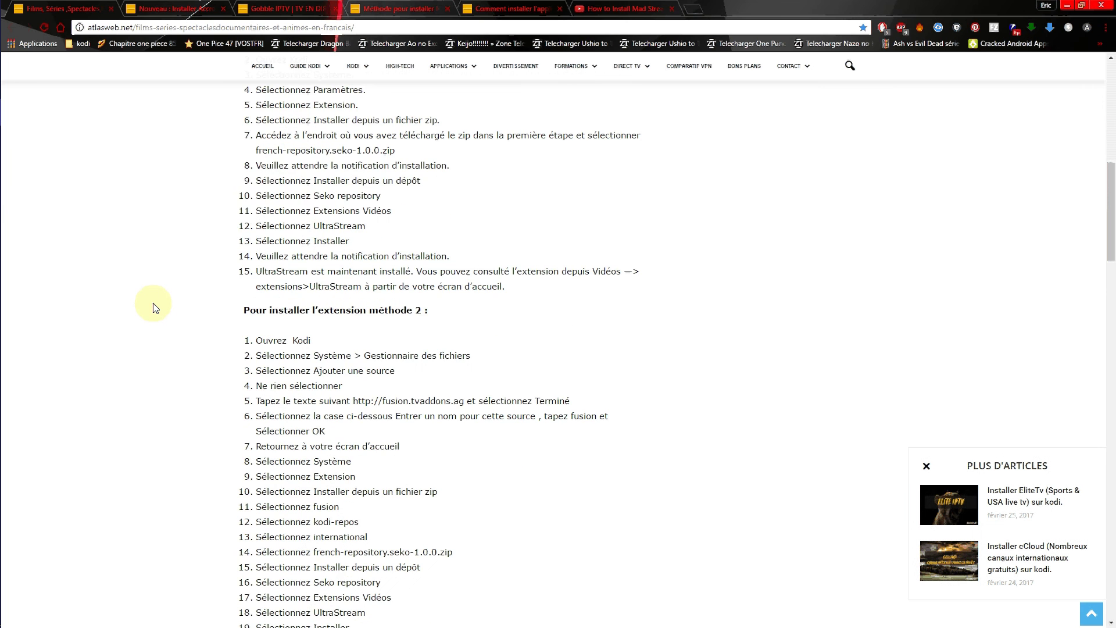
{"action": "scroll", "coordinate": [153, 307], "scroll_direction": "down", "scroll_amount": 4}
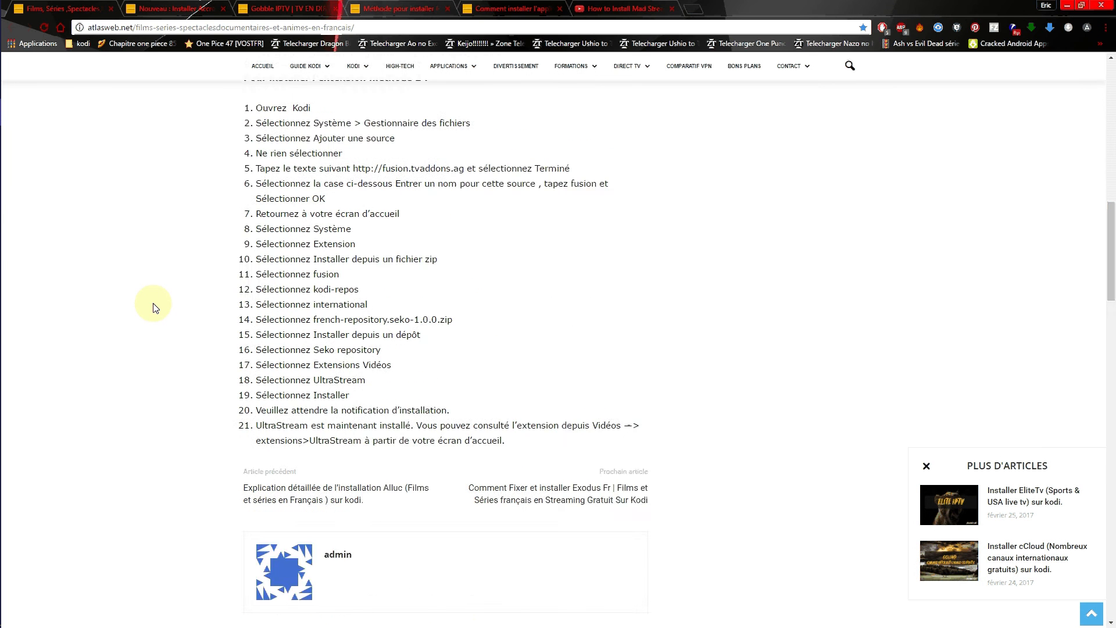
{"action": "scroll", "coordinate": [154, 306], "scroll_direction": "up", "scroll_amount": 2}
{"action": "scroll", "coordinate": [155, 307], "scroll_direction": "up", "scroll_amount": 9}
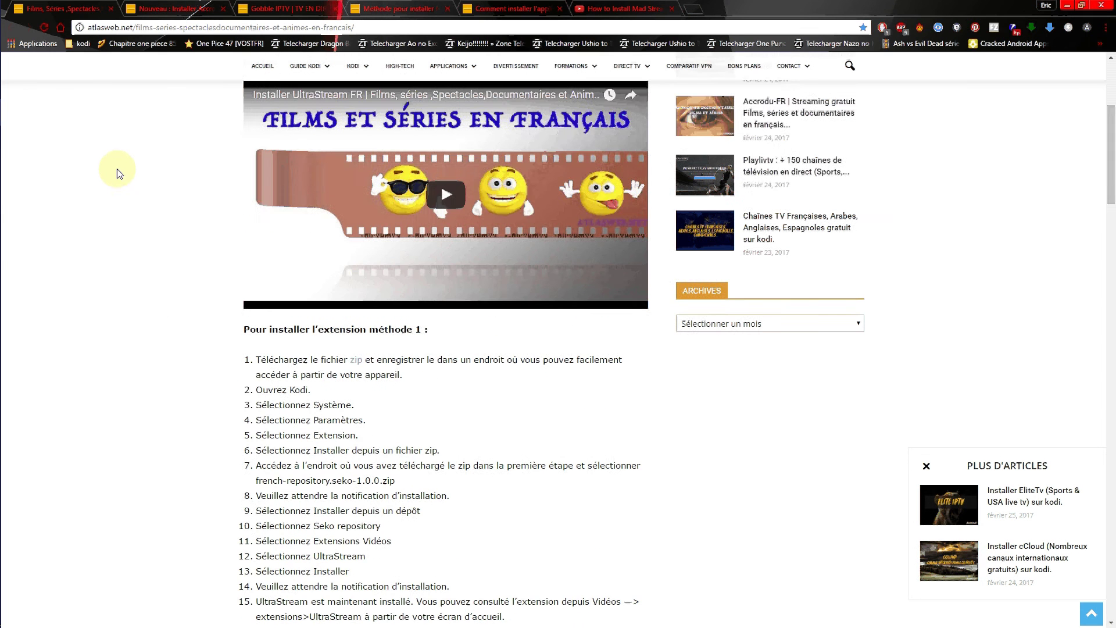
{"action": "scroll", "coordinate": [117, 168], "scroll_direction": "up", "scroll_amount": 1}
{"action": "left_click", "coordinate": [110, 9]}
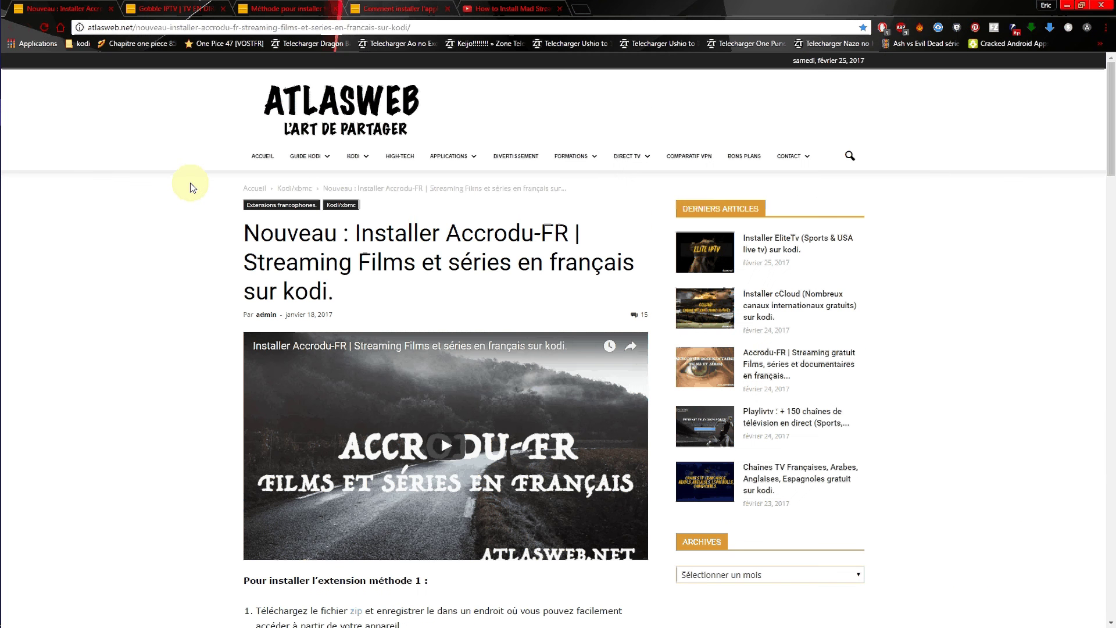
Read the first installation method in the Accrodu-FR extension article, and close the article.
{"action": "scroll", "coordinate": [164, 304], "scroll_direction": "down", "scroll_amount": 3}
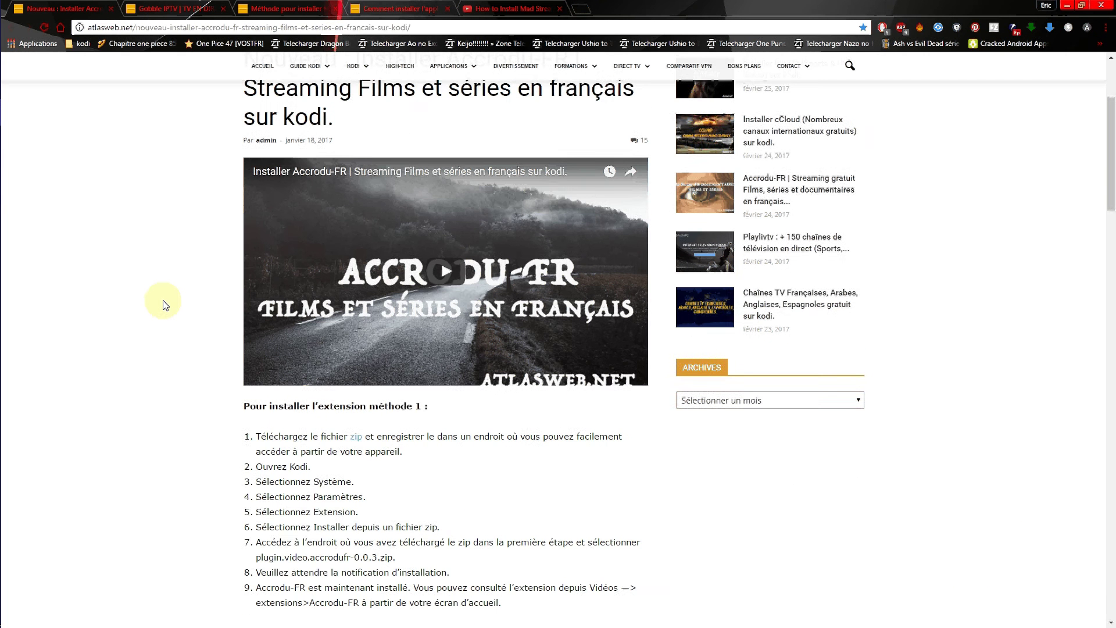
{"action": "scroll", "coordinate": [165, 306], "scroll_direction": "down", "scroll_amount": 1}
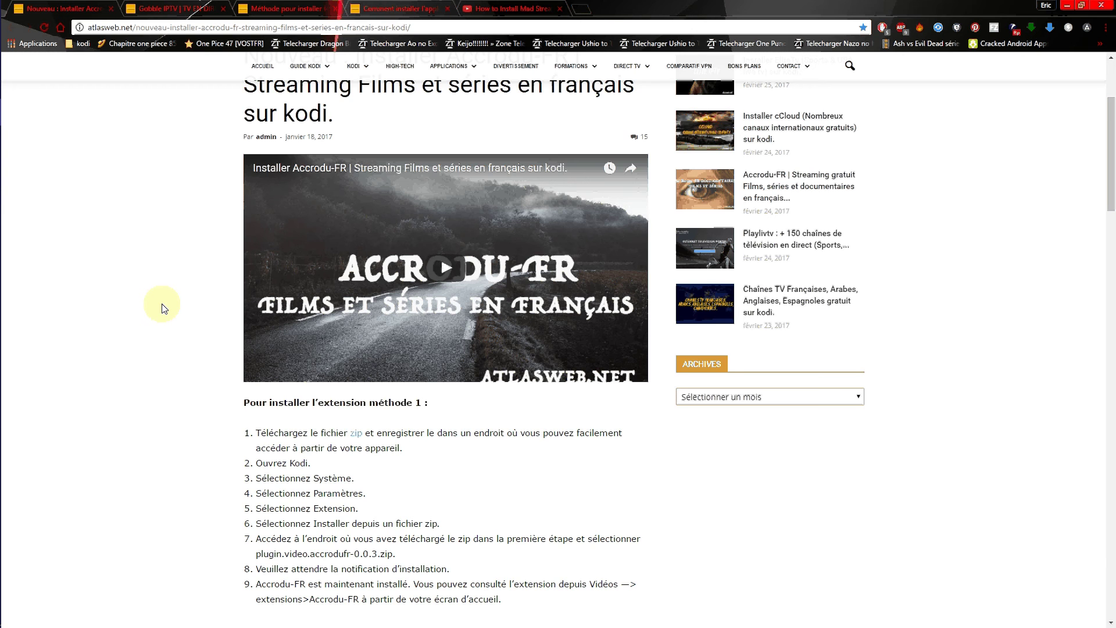
{"action": "scroll", "coordinate": [165, 309], "scroll_direction": "down", "scroll_amount": 2}
{"action": "scroll", "coordinate": [165, 308], "scroll_direction": "up", "scroll_amount": 3}
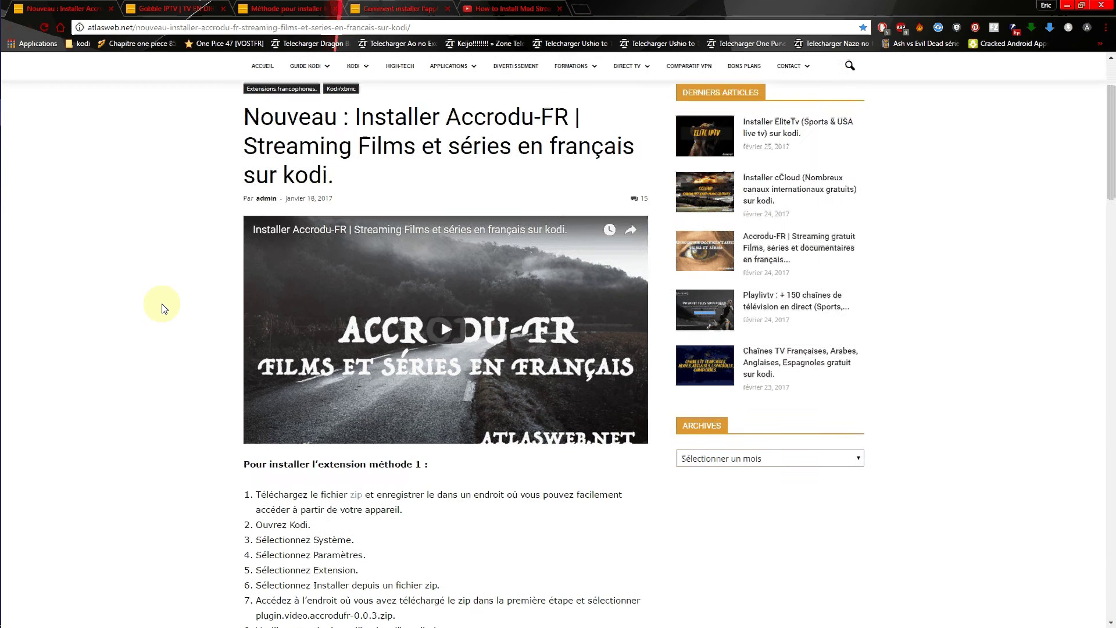
{"action": "scroll", "coordinate": [164, 308], "scroll_direction": "up", "scroll_amount": 1}
{"action": "scroll", "coordinate": [164, 308], "scroll_direction": "up", "scroll_amount": 1}
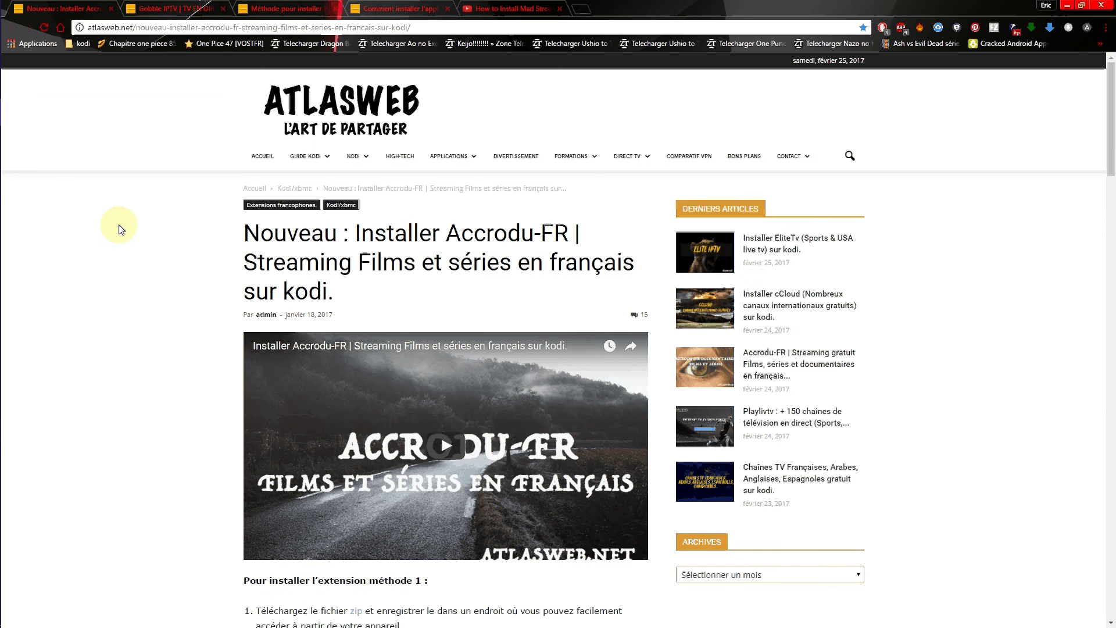
{"action": "left_click", "coordinate": [111, 9]}
Read both installation methods in the Gobble IPTV live TV article, and close the article.
{"action": "scroll", "coordinate": [225, 347], "scroll_direction": "down", "scroll_amount": 1}
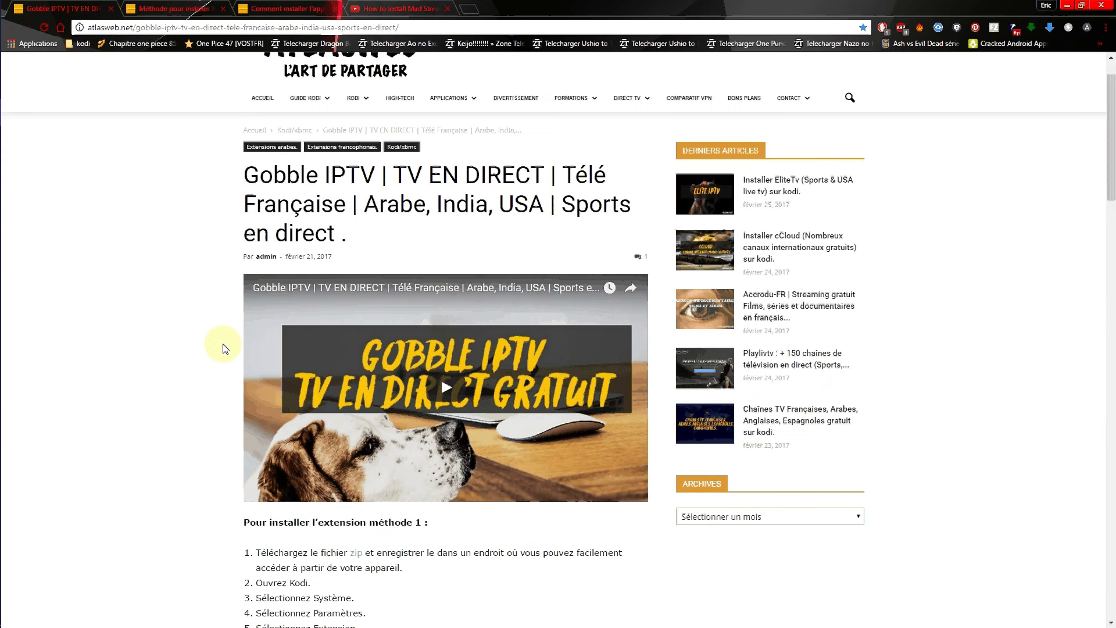
{"action": "scroll", "coordinate": [223, 345], "scroll_direction": "down", "scroll_amount": 1}
{"action": "scroll", "coordinate": [152, 328], "scroll_direction": "down", "scroll_amount": 1}
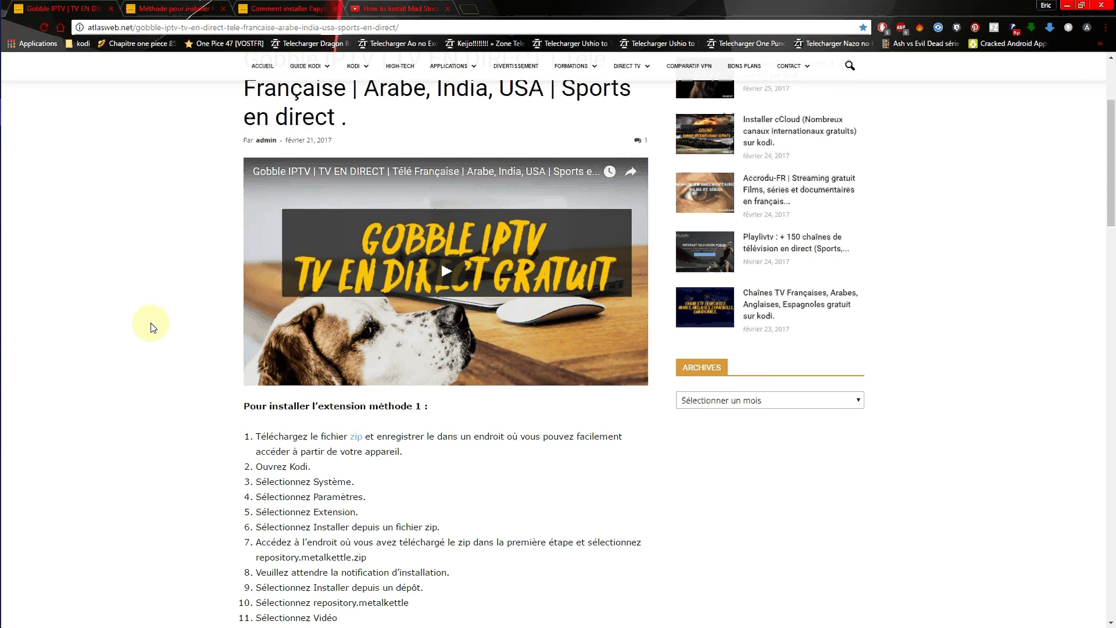
{"action": "scroll", "coordinate": [152, 327], "scroll_direction": "down", "scroll_amount": 1}
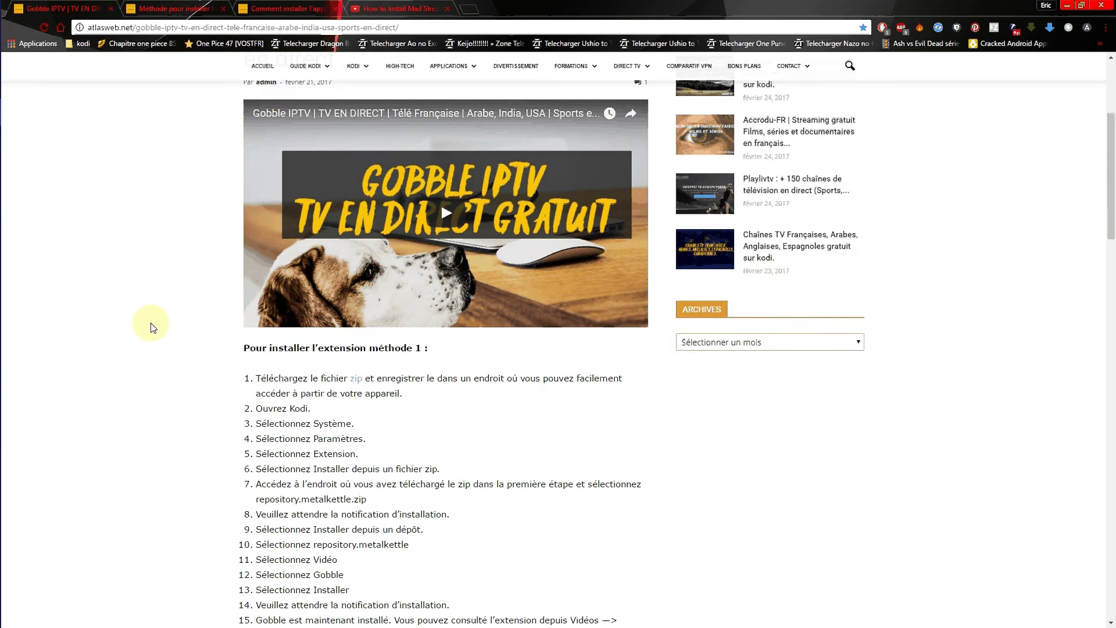
{"action": "scroll", "coordinate": [152, 328], "scroll_direction": "up", "scroll_amount": 2}
{"action": "scroll", "coordinate": [153, 327], "scroll_direction": "down", "scroll_amount": 4}
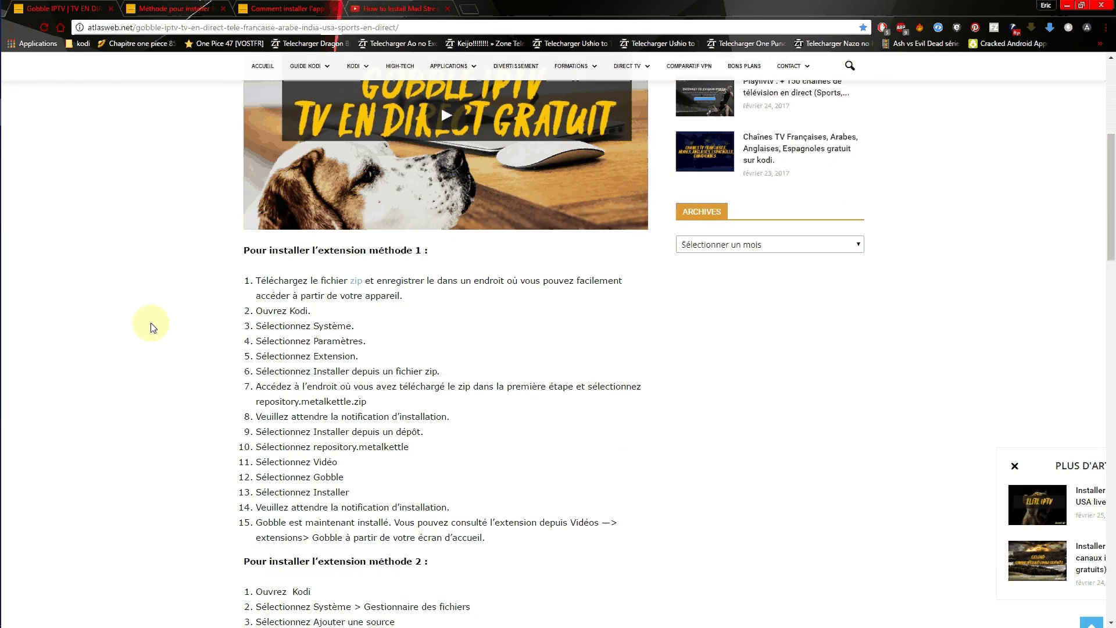
{"action": "scroll", "coordinate": [151, 323], "scroll_direction": "down", "scroll_amount": 5}
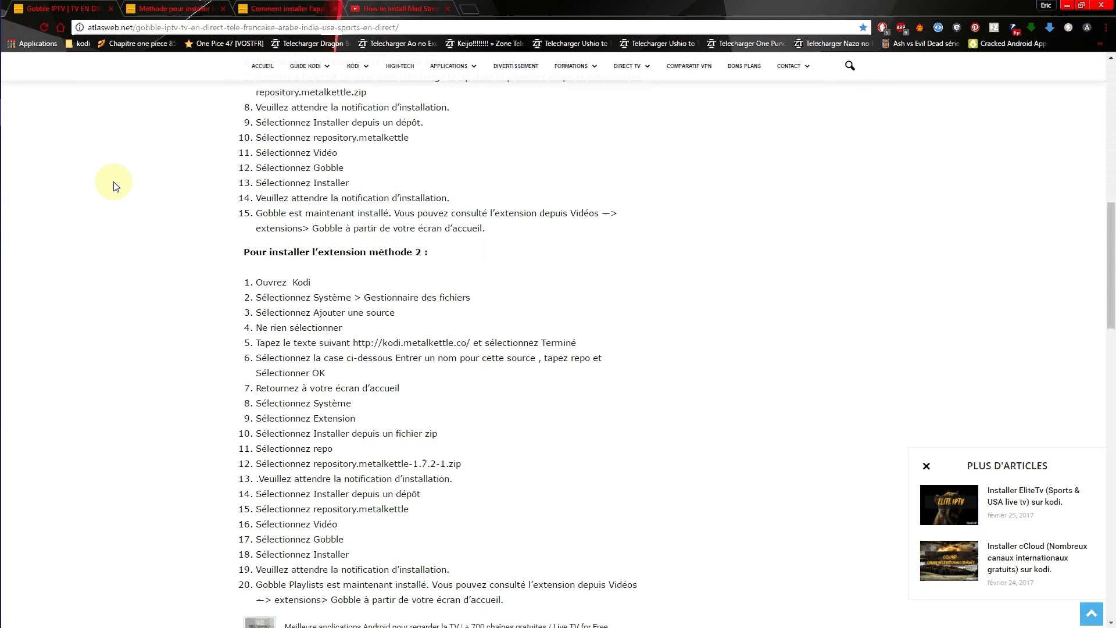
{"action": "left_click", "coordinate": [113, 10]}
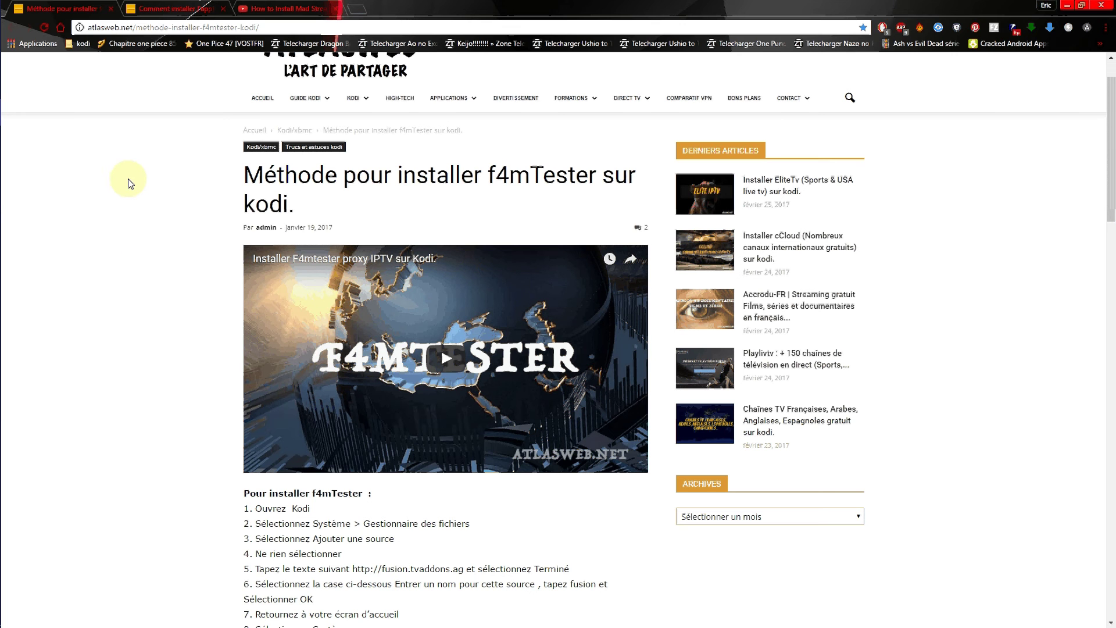
Close the f4mTester article, then read the Kodi Remote Android setup instructions and close that article.
{"action": "left_click", "coordinate": [111, 9]}
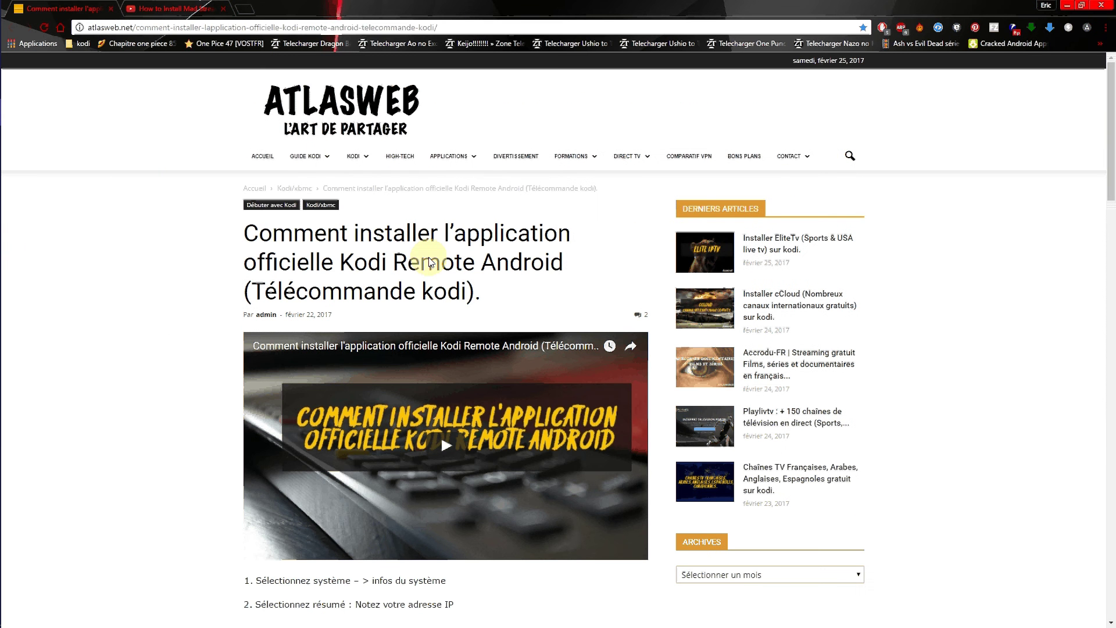
{"action": "scroll", "coordinate": [216, 283], "scroll_direction": "down", "scroll_amount": 3}
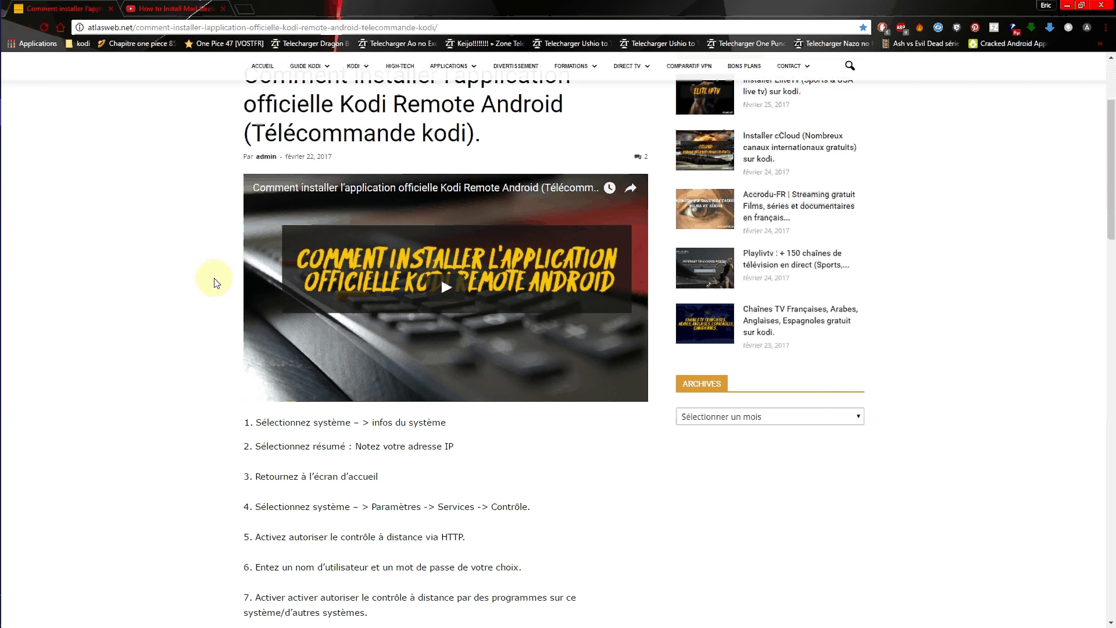
{"action": "scroll", "coordinate": [216, 283], "scroll_direction": "down", "scroll_amount": 5}
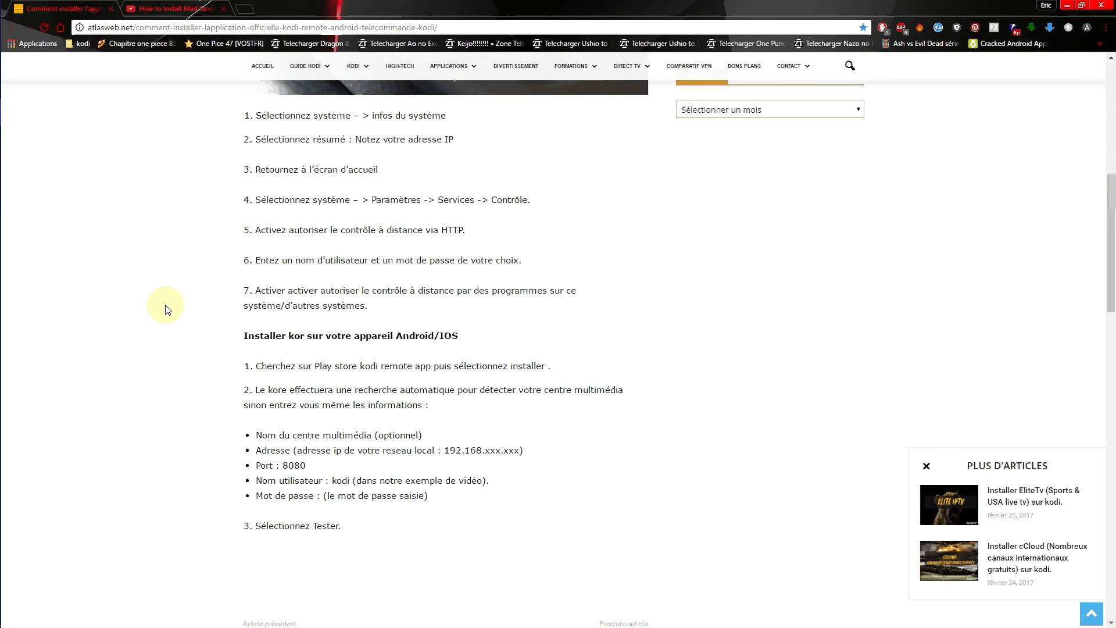
{"action": "scroll", "coordinate": [167, 308], "scroll_direction": "up", "scroll_amount": 1}
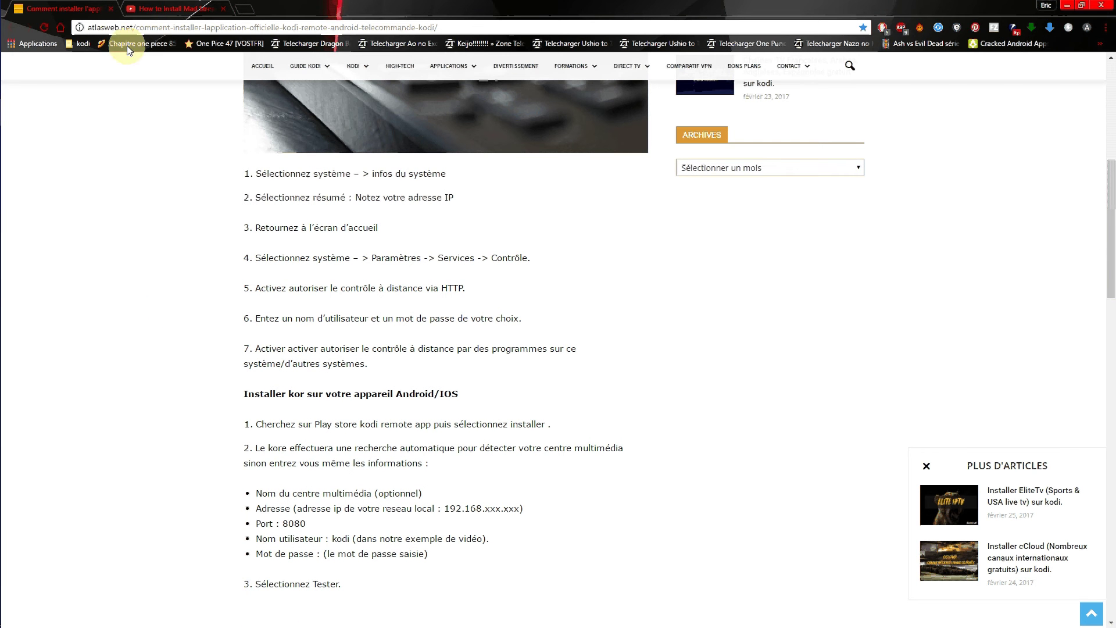
{"action": "left_click", "coordinate": [111, 9]}
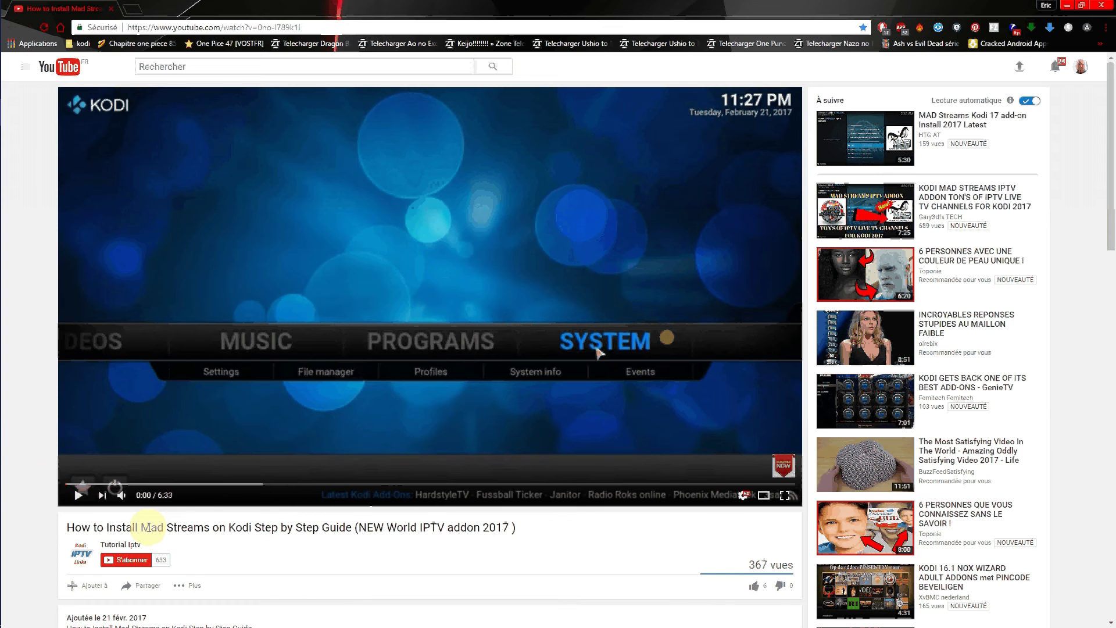
Highlight "Mad Streams" in the YouTube video title, and minimize the browser to show the desktop.
{"action": "left_click_drag", "start_coordinate": [141, 527], "coordinate": [213, 527]}
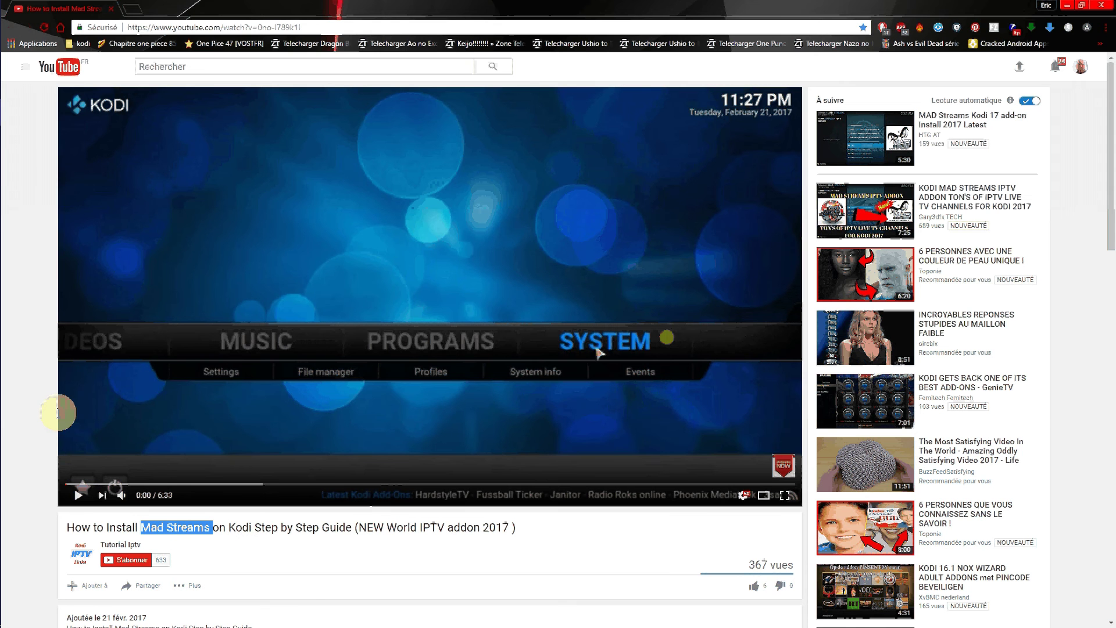
{"action": "left_click", "coordinate": [1067, 6]}
{"action": "left_click", "coordinate": [589, 215]}
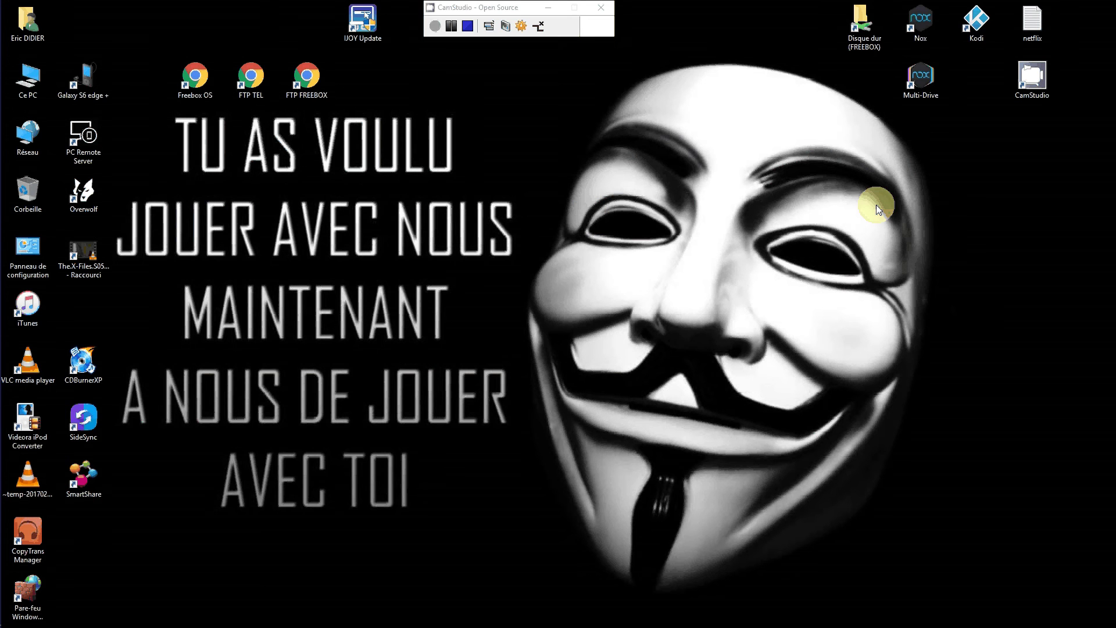
Launch Kodi with the Master user profile and bring up the Vidéos section of the home menu.
{"action": "left_click", "coordinate": [978, 26]}
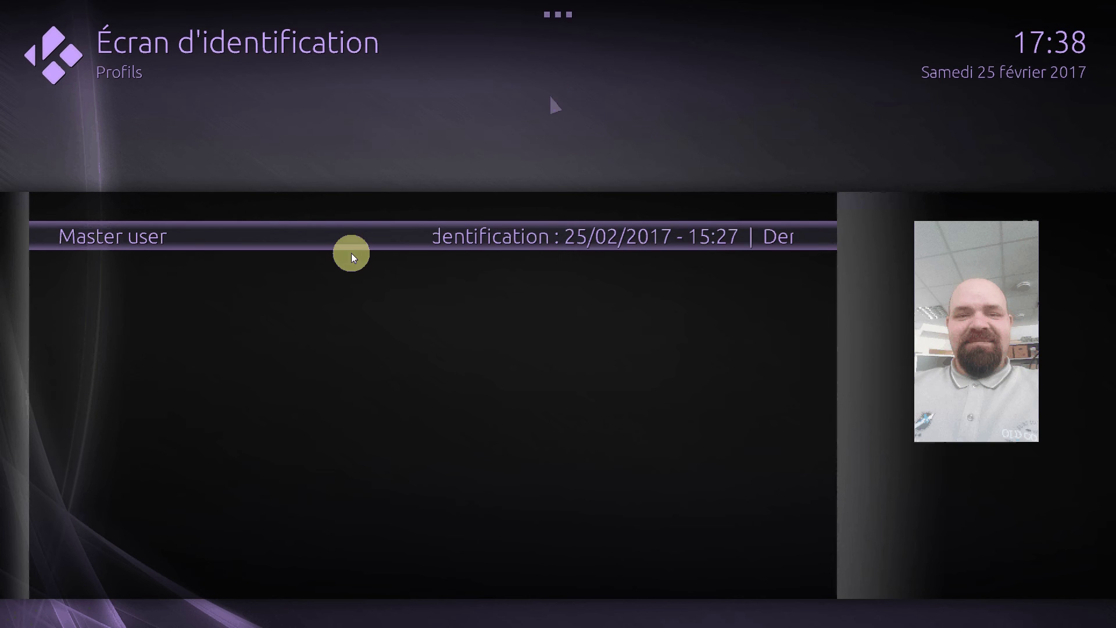
{"action": "left_click", "coordinate": [366, 243]}
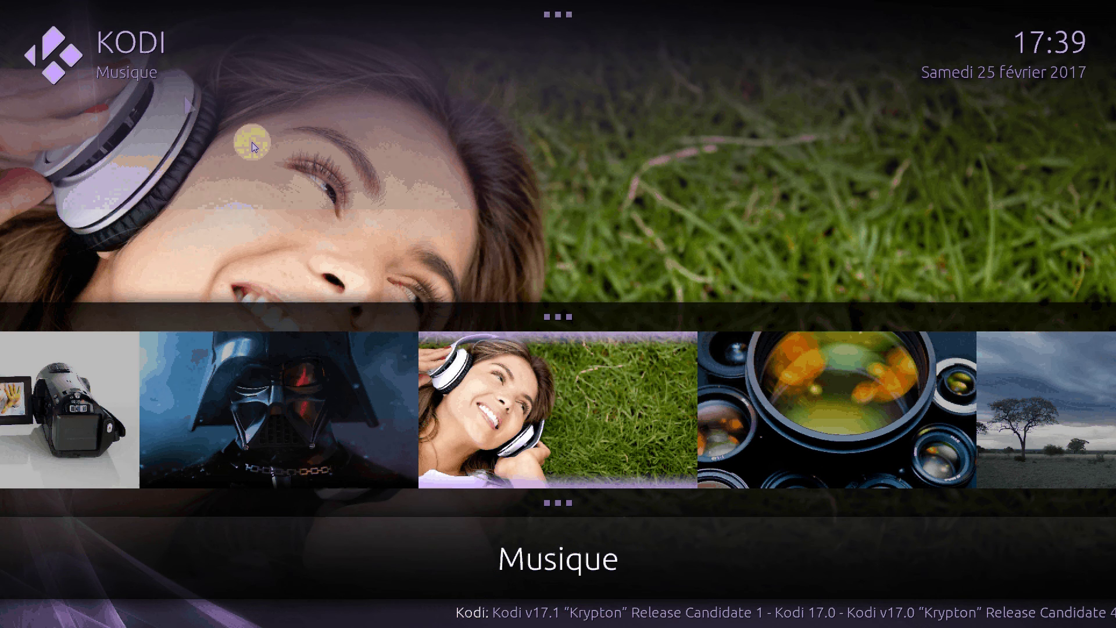
{"action": "left_click", "coordinate": [295, 378]}
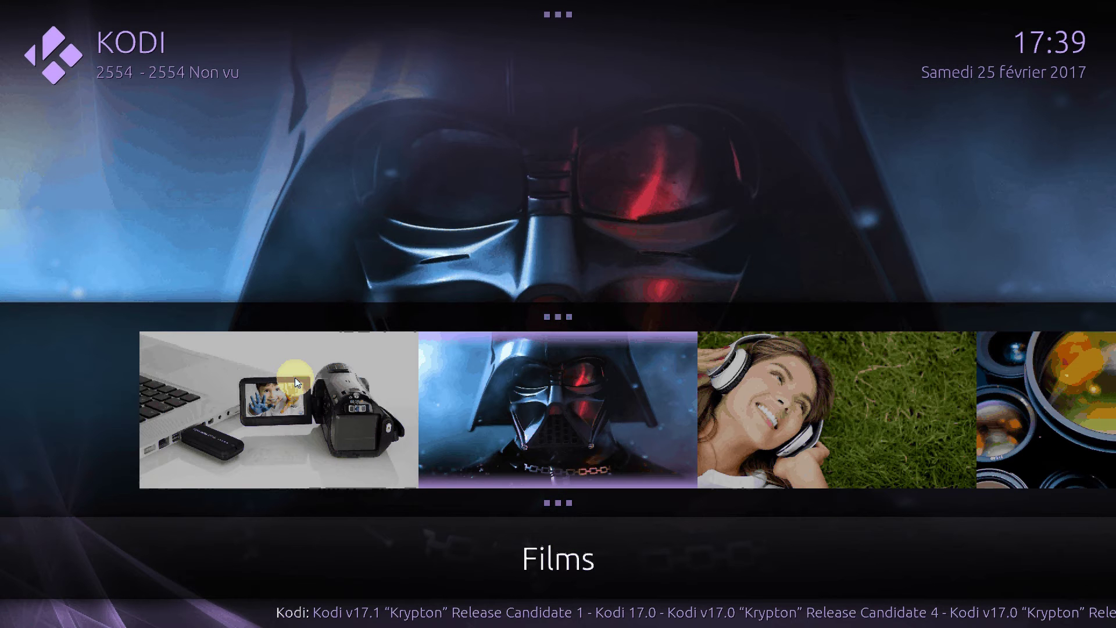
{"action": "left_click", "coordinate": [297, 381]}
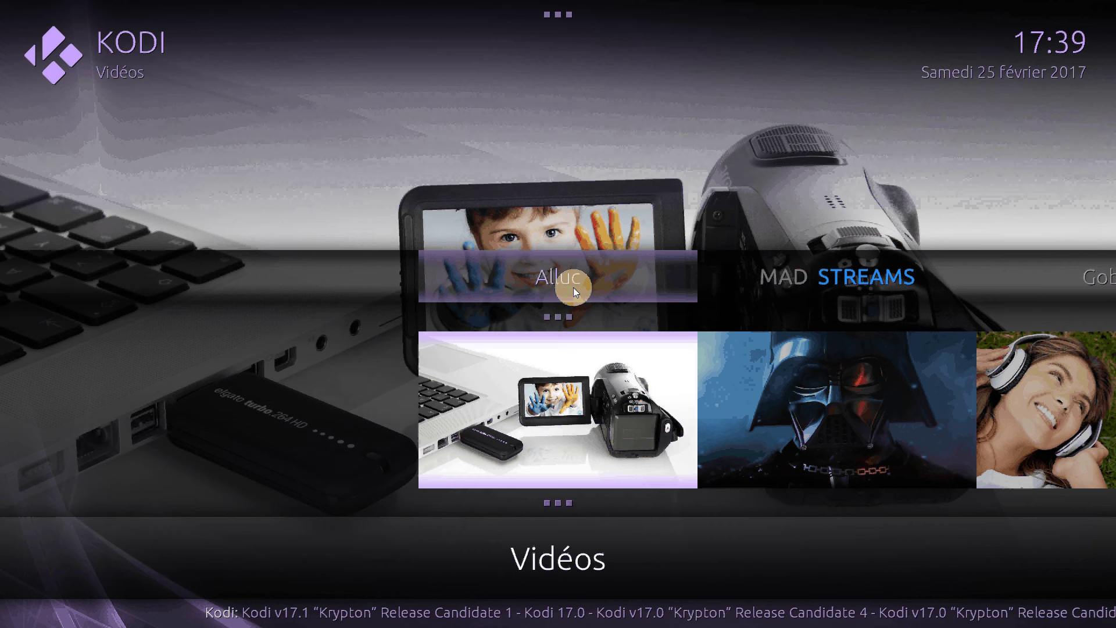
Look through the add-on shortcuts under Vidéos, from Alluc to Gobble and back.
{"action": "scroll", "coordinate": [573, 287], "scroll_direction": "down", "scroll_amount": 2}
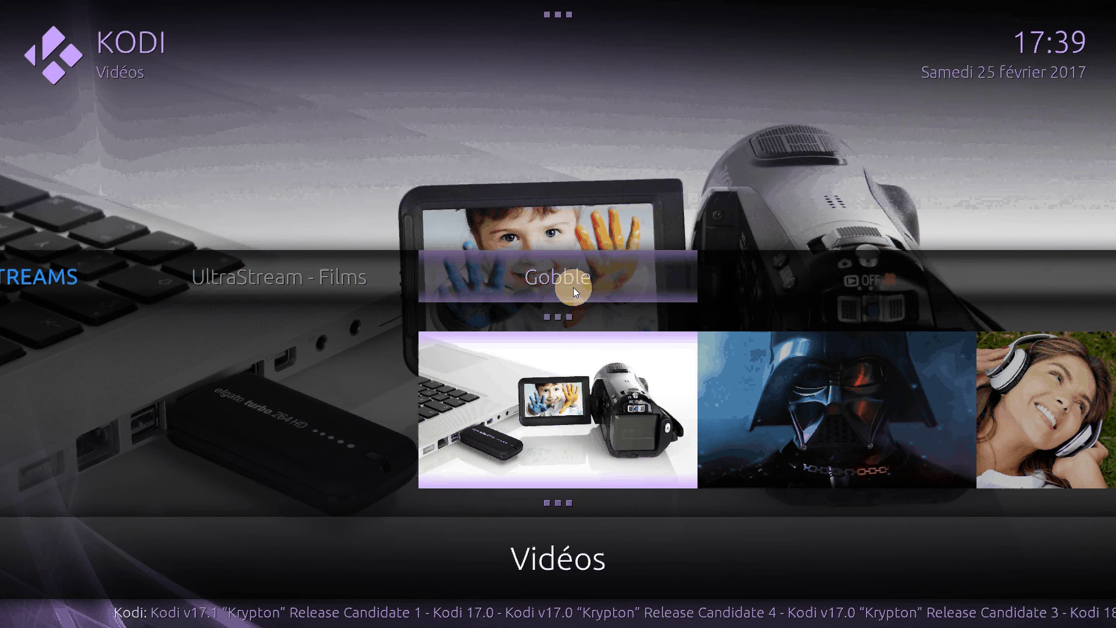
{"action": "scroll", "coordinate": [546, 268], "scroll_direction": "up", "scroll_amount": 1}
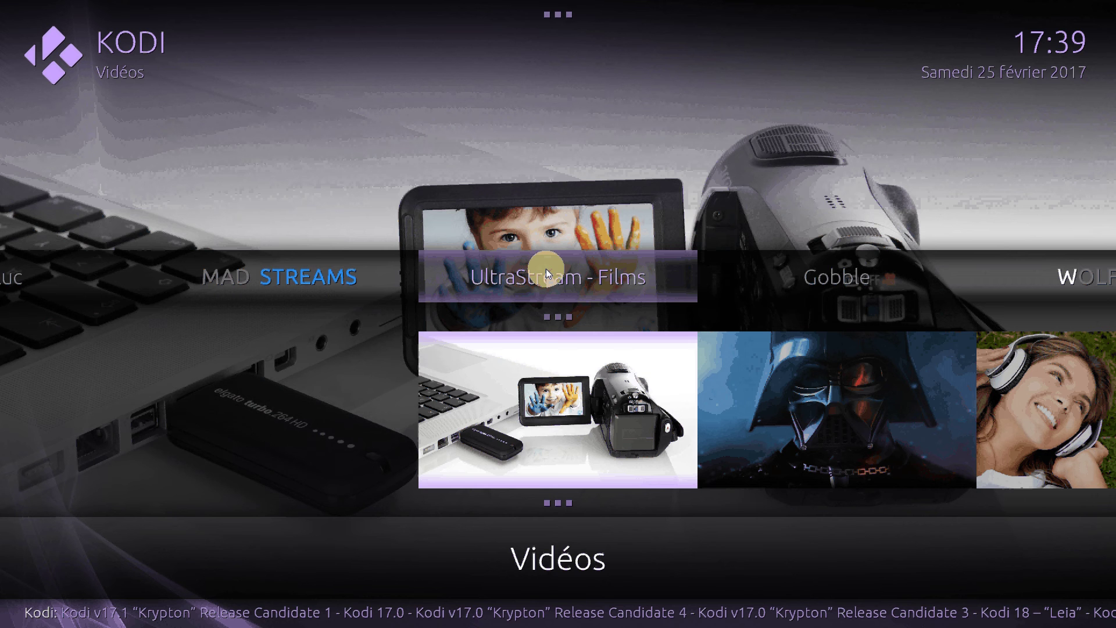
{"action": "scroll", "coordinate": [545, 269], "scroll_direction": "up", "scroll_amount": 2}
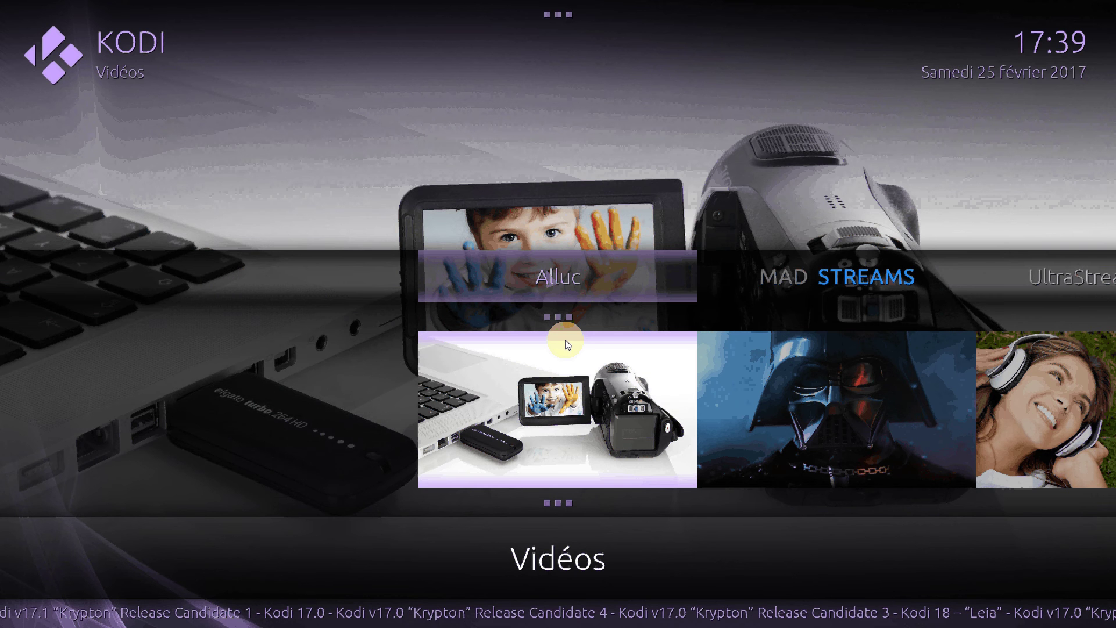
Browse the home menu categories out to Extensions and back through Favoris and Images to Musique.
{"action": "scroll", "coordinate": [596, 417], "scroll_direction": "down", "scroll_amount": 6}
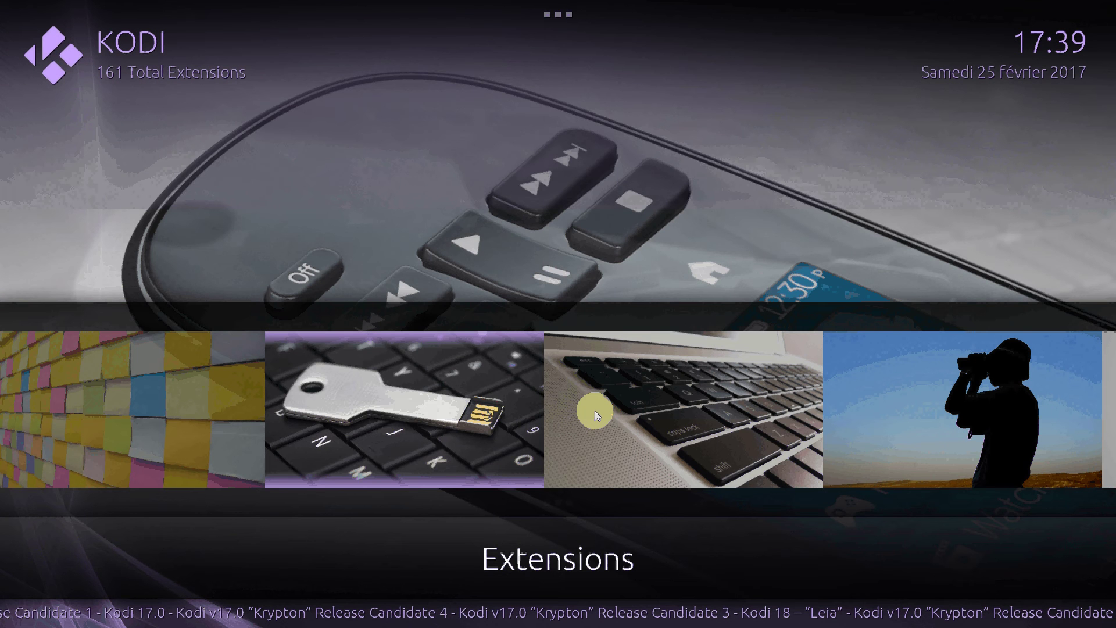
{"action": "scroll", "coordinate": [594, 411], "scroll_direction": "up", "scroll_amount": 1}
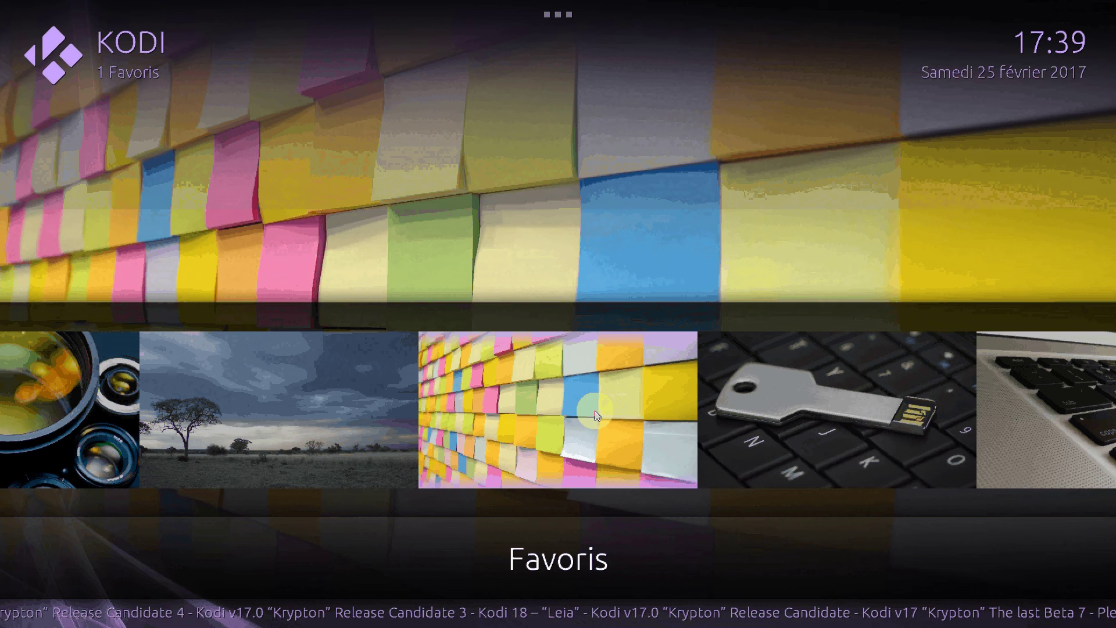
{"action": "scroll", "coordinate": [595, 415], "scroll_direction": "up", "scroll_amount": 1}
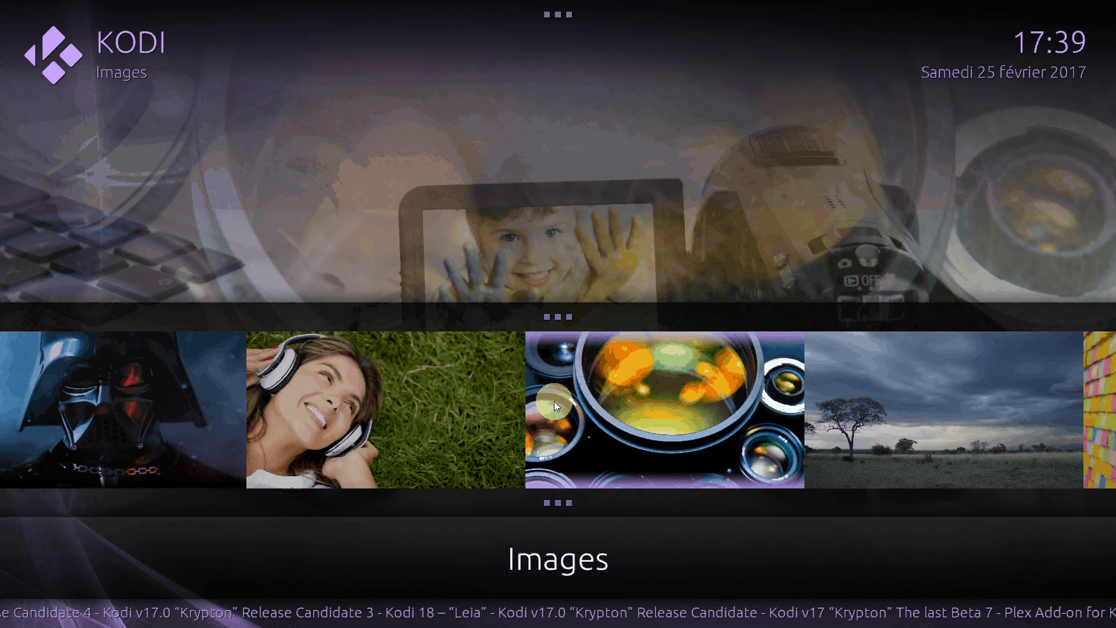
{"action": "scroll", "coordinate": [554, 405], "scroll_direction": "up", "scroll_amount": 1}
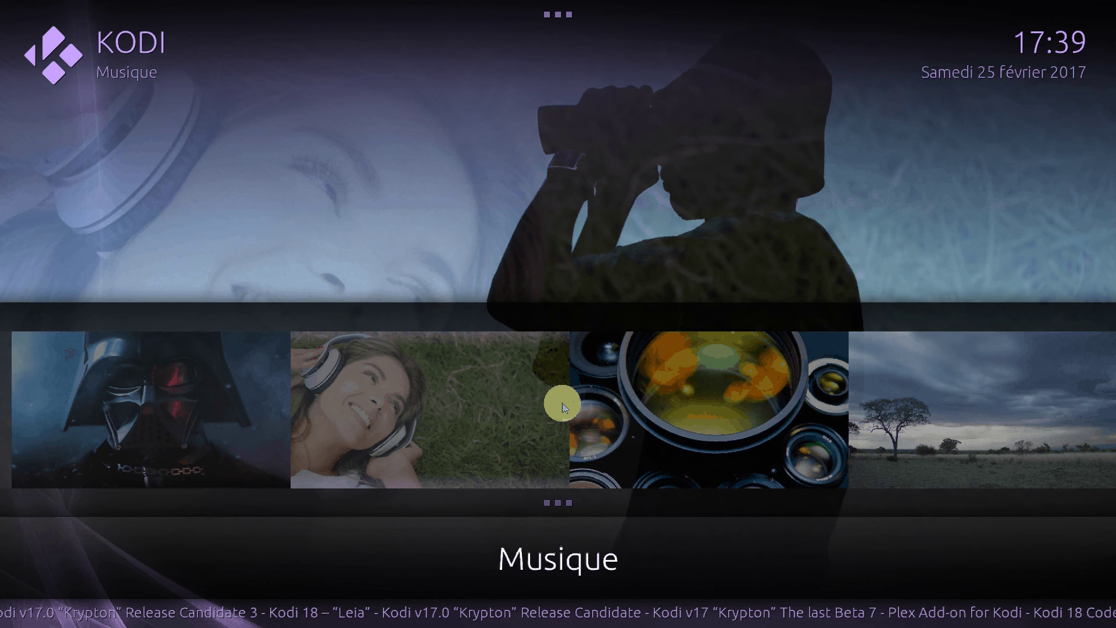
Browse the home menu categories from Films to Quitter, and view the power and settings options under Quitter.
{"action": "scroll", "coordinate": [563, 407], "scroll_direction": "up", "scroll_amount": 1}
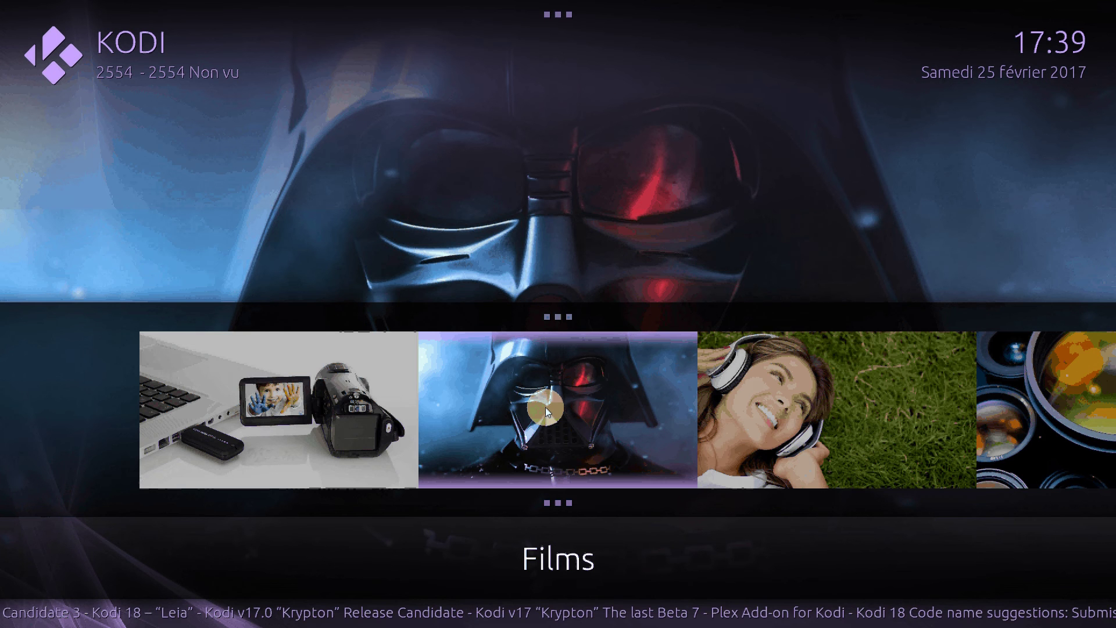
{"action": "scroll", "coordinate": [546, 412], "scroll_direction": "down", "scroll_amount": 2}
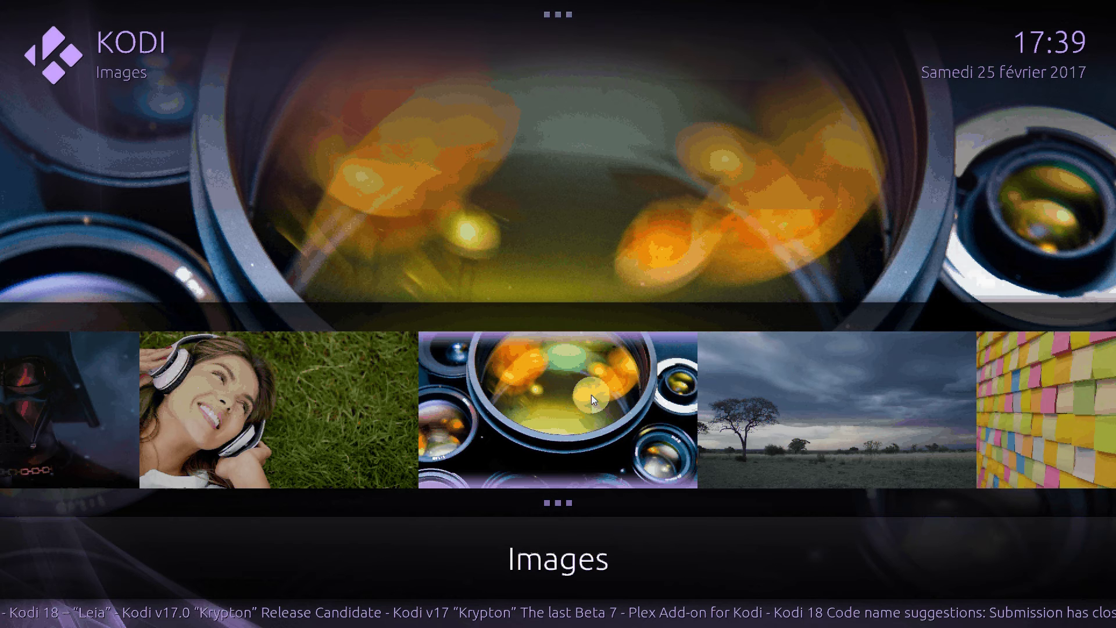
{"action": "scroll", "coordinate": [591, 396], "scroll_direction": "down", "scroll_amount": 3}
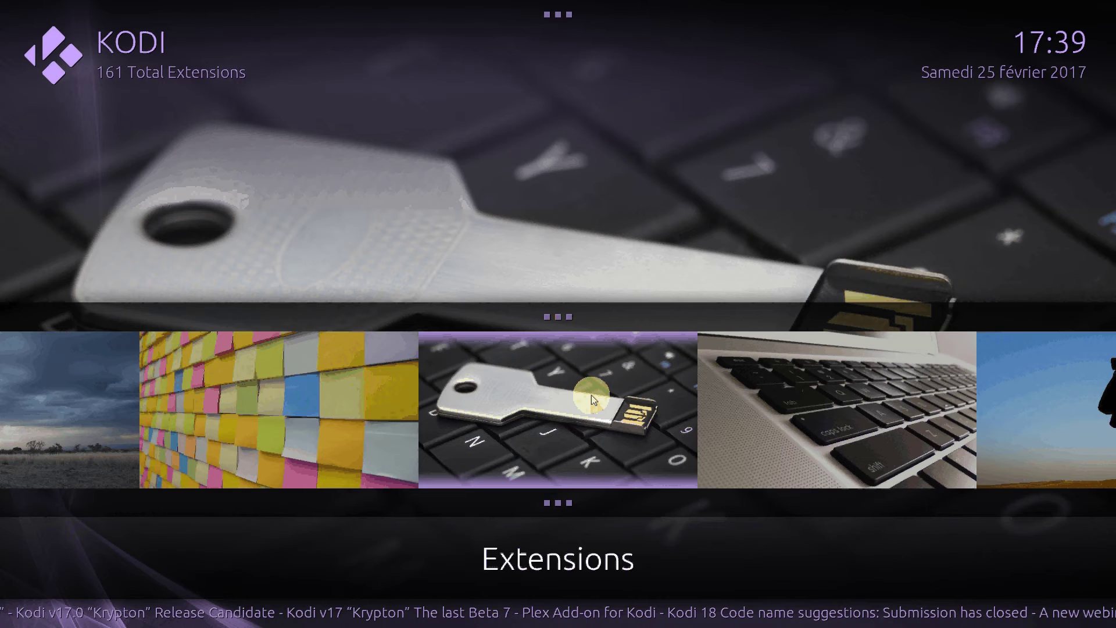
{"action": "scroll", "coordinate": [591, 395], "scroll_direction": "down", "scroll_amount": 1}
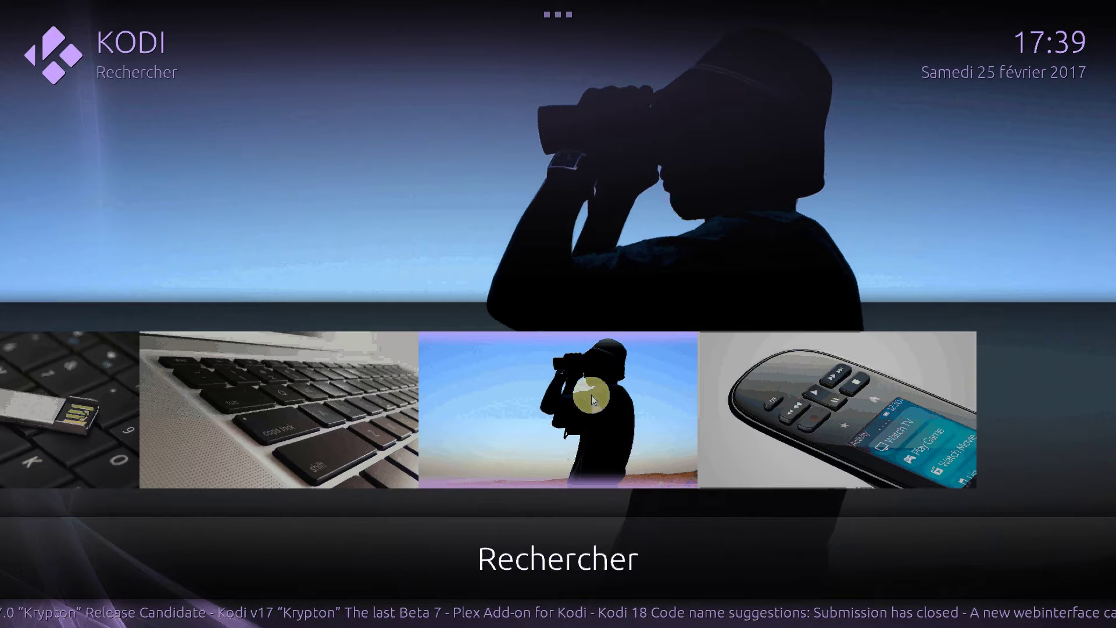
{"action": "scroll", "coordinate": [591, 395], "scroll_direction": "down", "scroll_amount": 1}
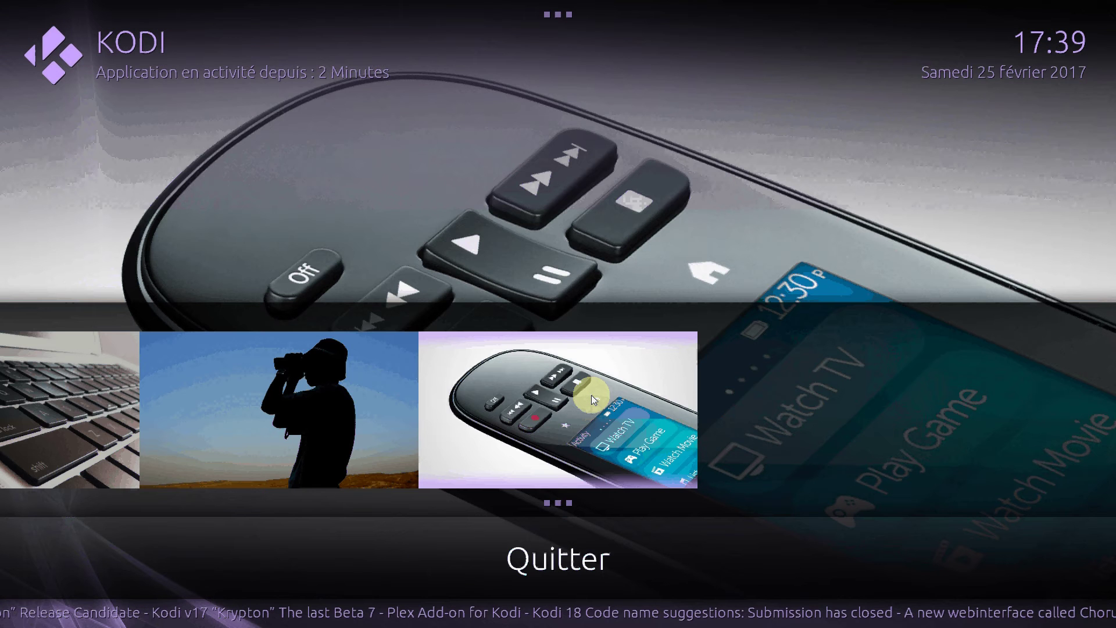
{"action": "left_click", "coordinate": [591, 395]}
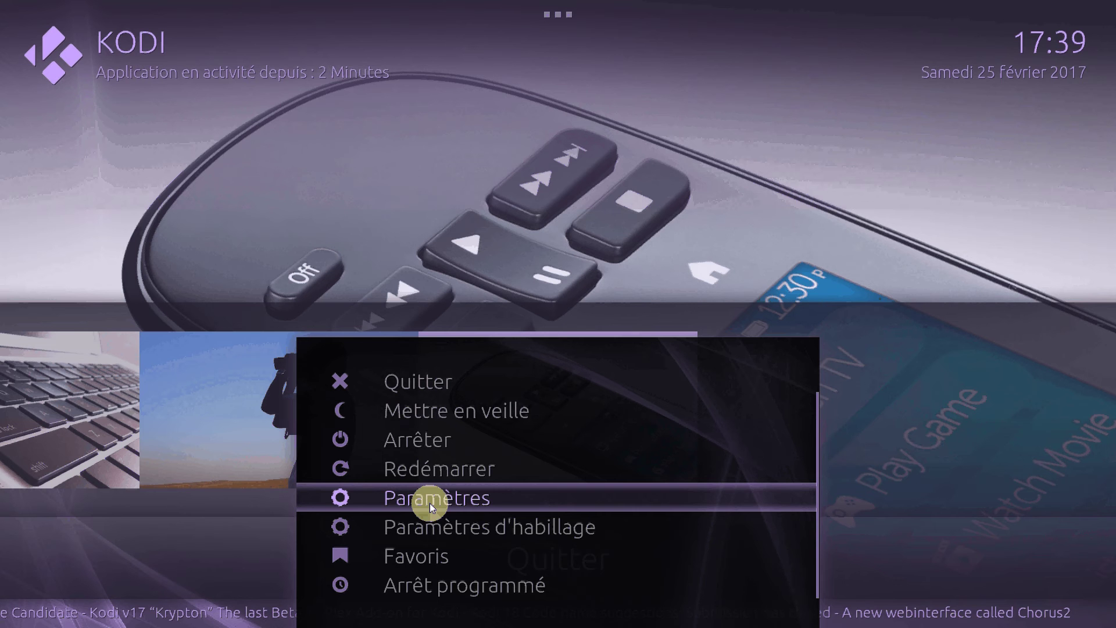
{"action": "left_click", "coordinate": [323, 185]}
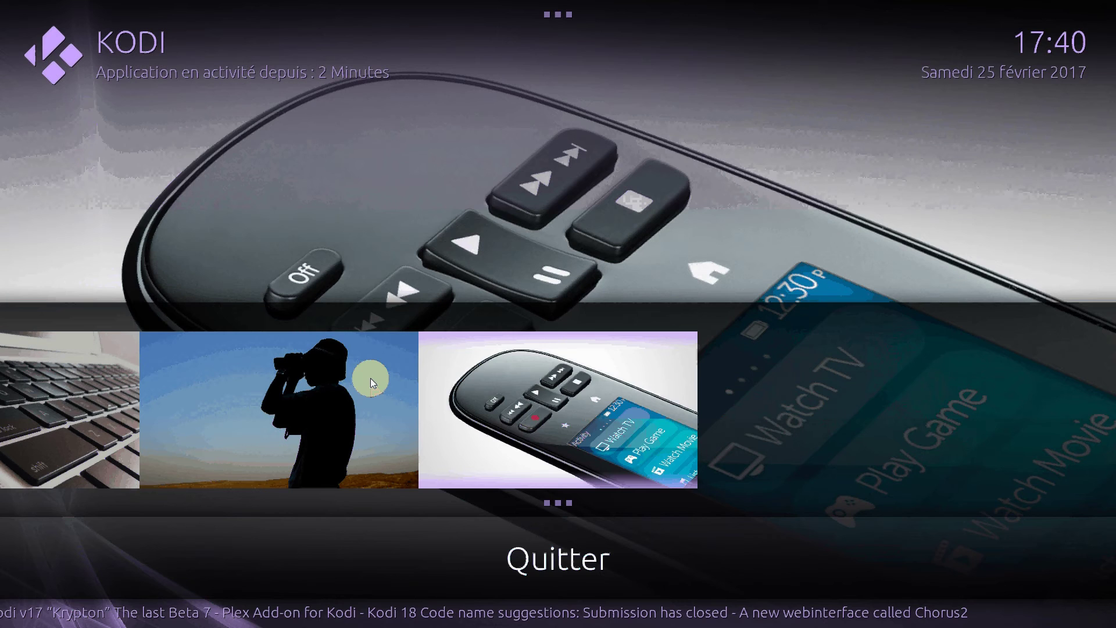
Bring up the Rechercher category, view its search keyboard, and close it without searching.
{"action": "left_click", "coordinate": [371, 378]}
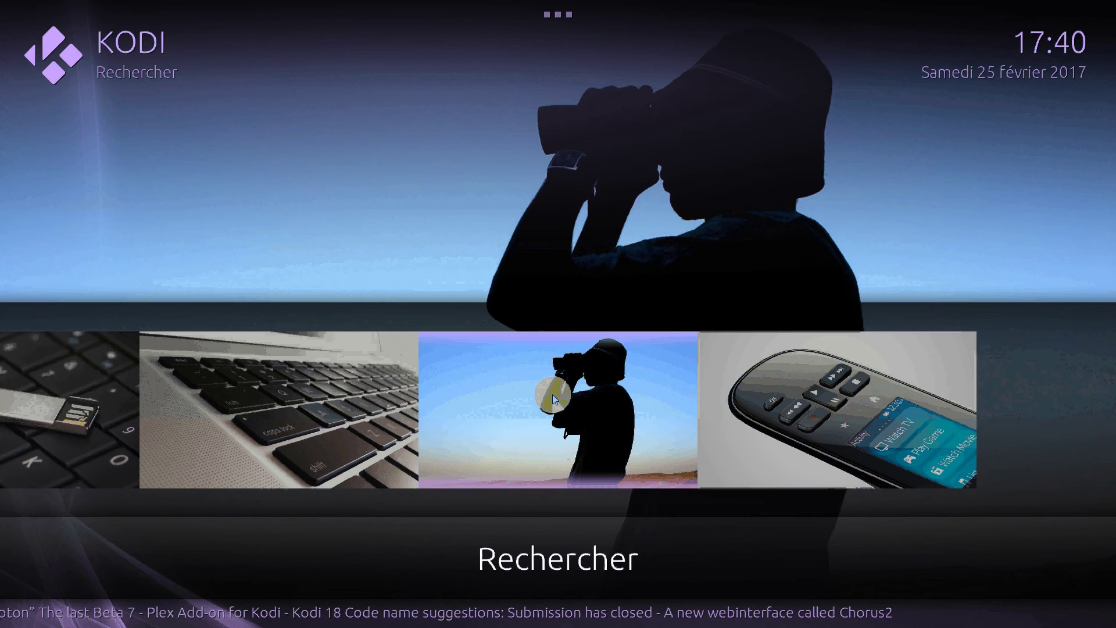
{"action": "left_click", "coordinate": [554, 399]}
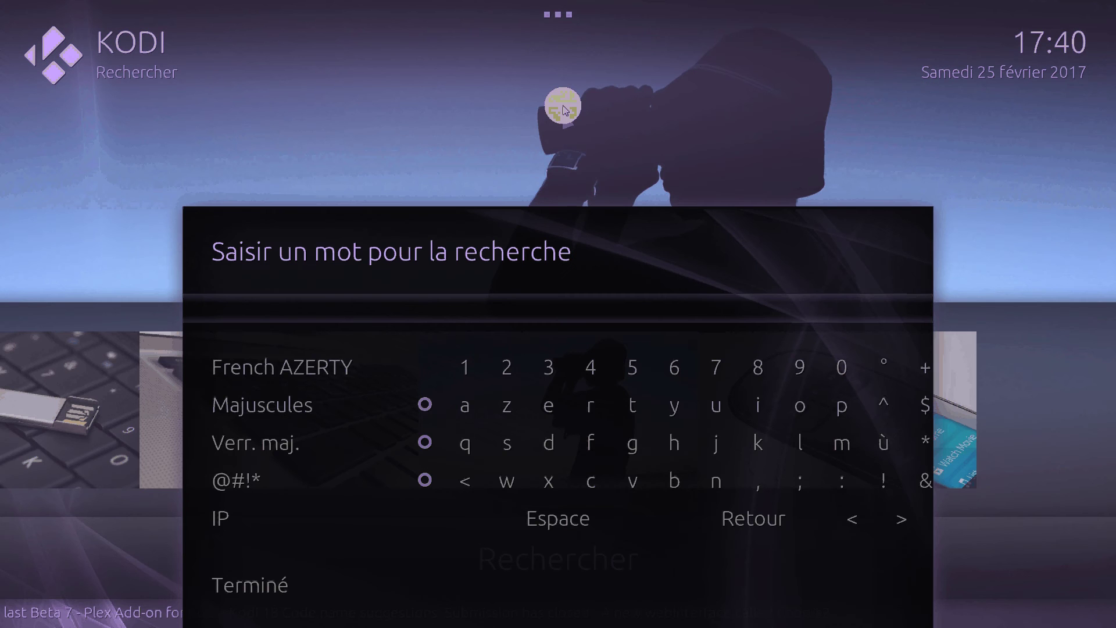
{"action": "right_click", "coordinate": [562, 106]}
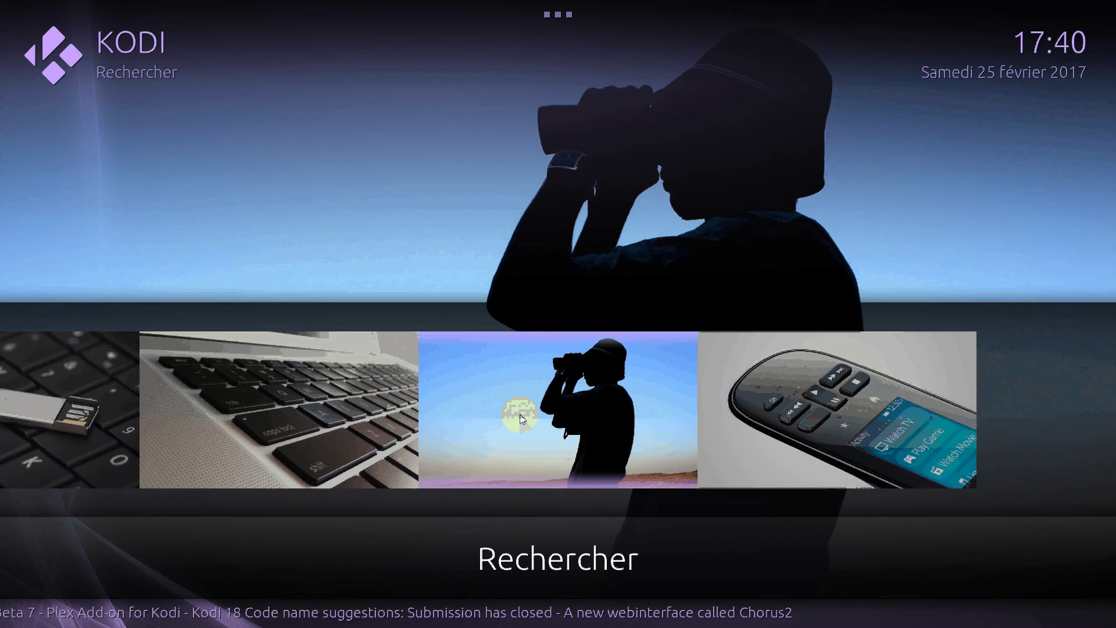
Open Paramètres from the home menu, view the Chroma Habillage settings, and return to the home screen.
{"action": "left_click", "coordinate": [549, 410]}
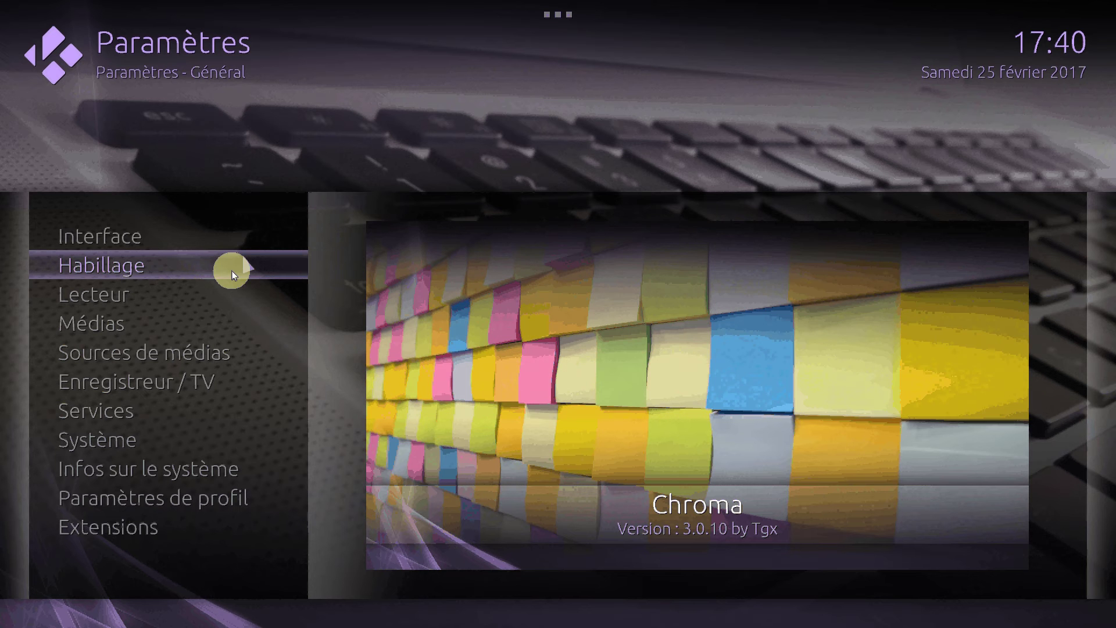
{"action": "left_click", "coordinate": [141, 267]}
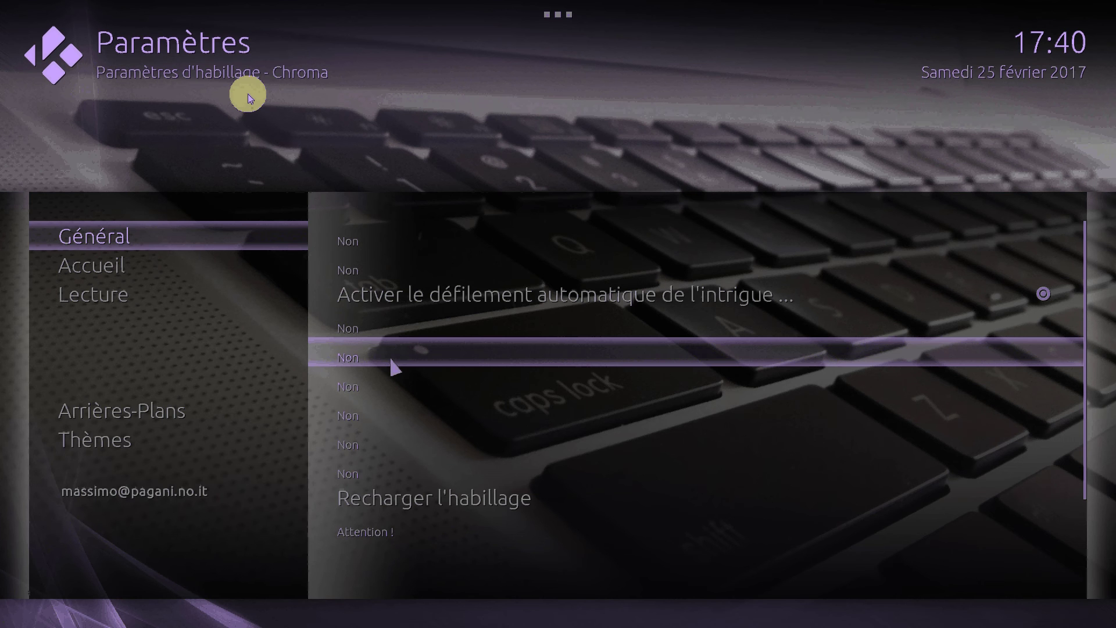
{"action": "key", "text": "Escape"}
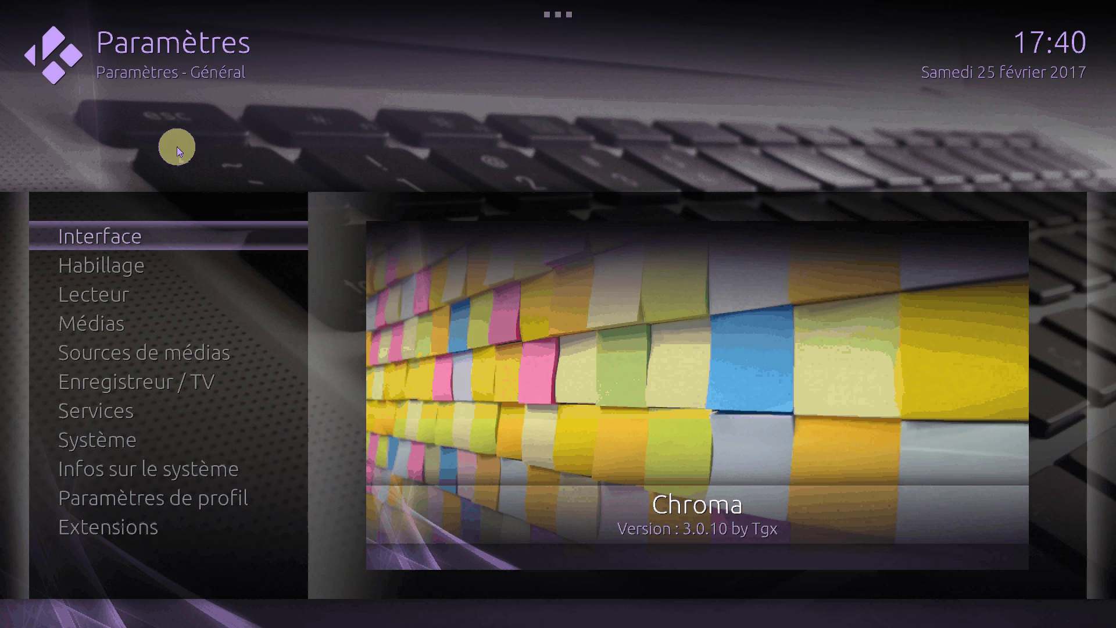
{"action": "key", "text": "Escape"}
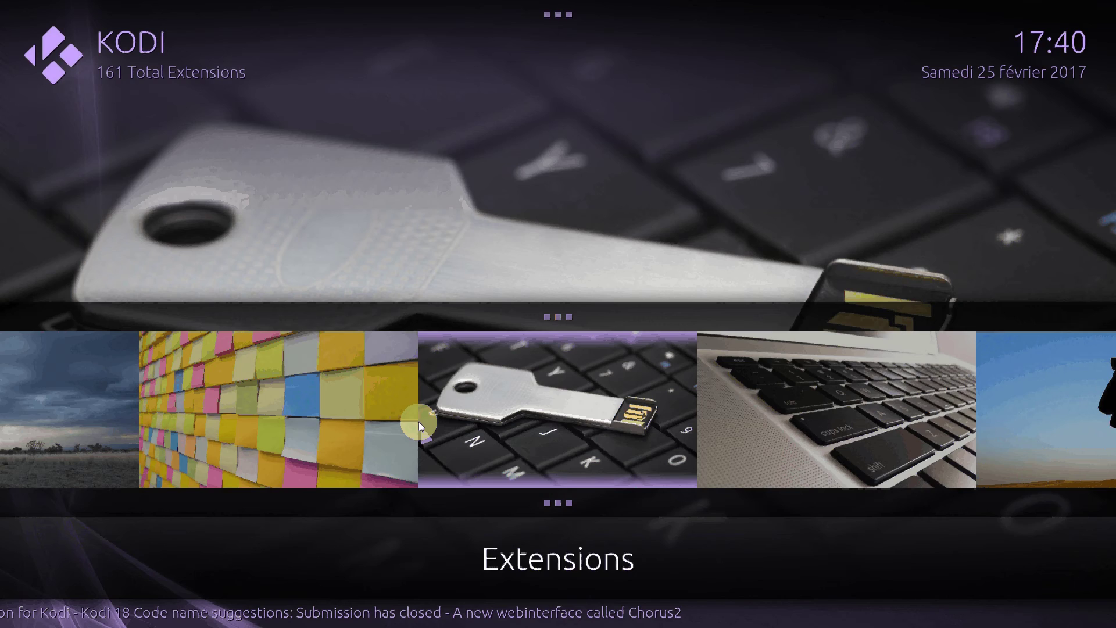
View the Extensions categories and the Favoris list, returning to the home screen after each.
{"action": "left_click", "coordinate": [593, 376]}
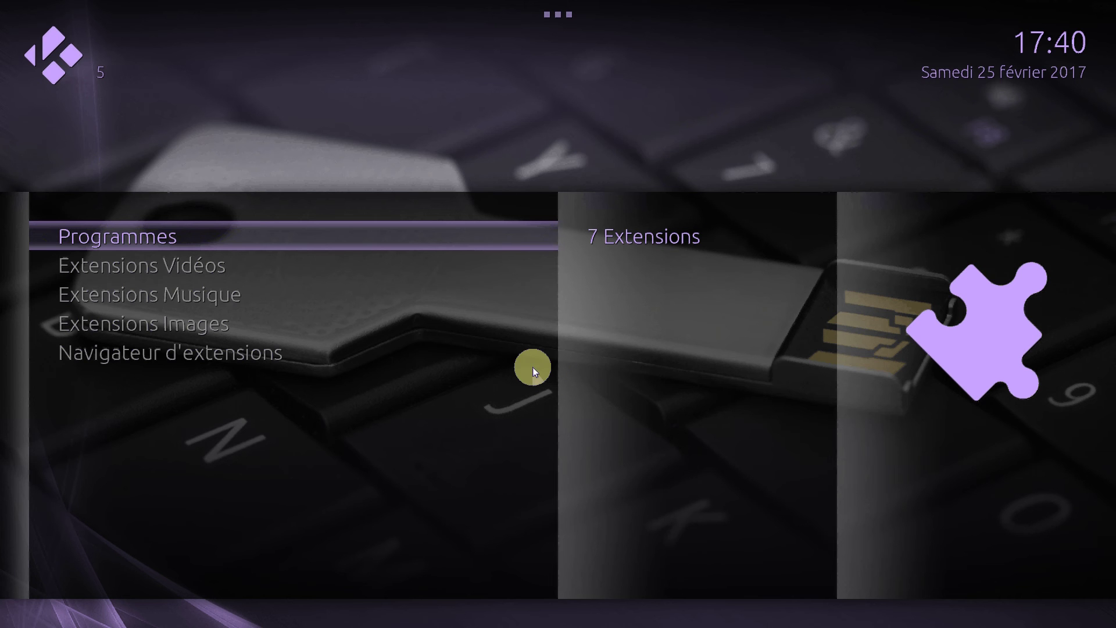
{"action": "mouse_move", "coordinate": [508, 57]}
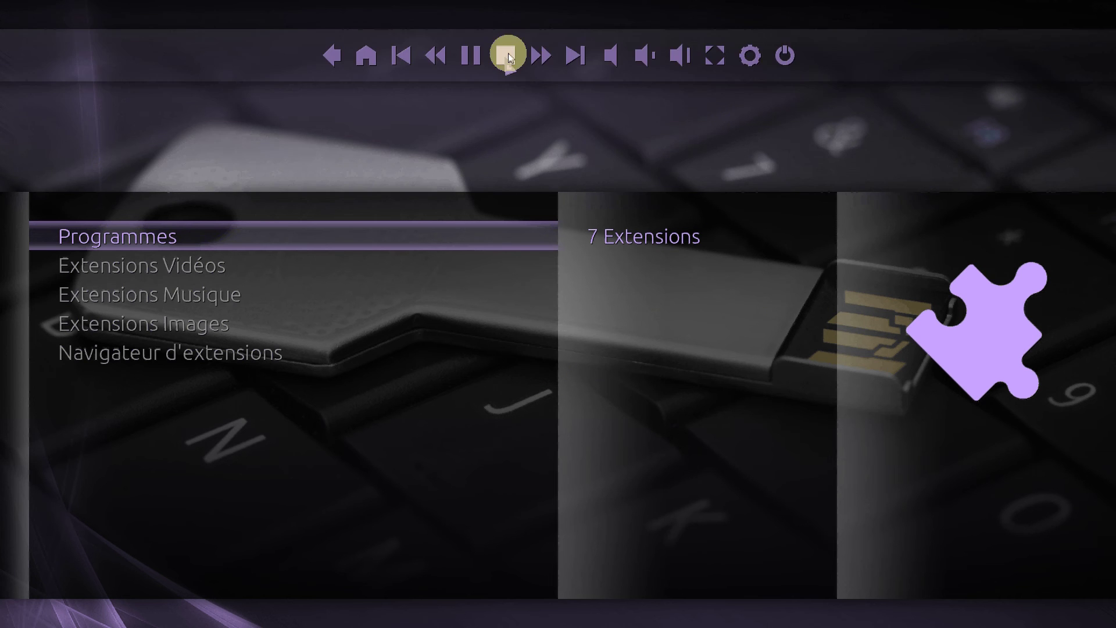
{"action": "right_click", "coordinate": [534, 103]}
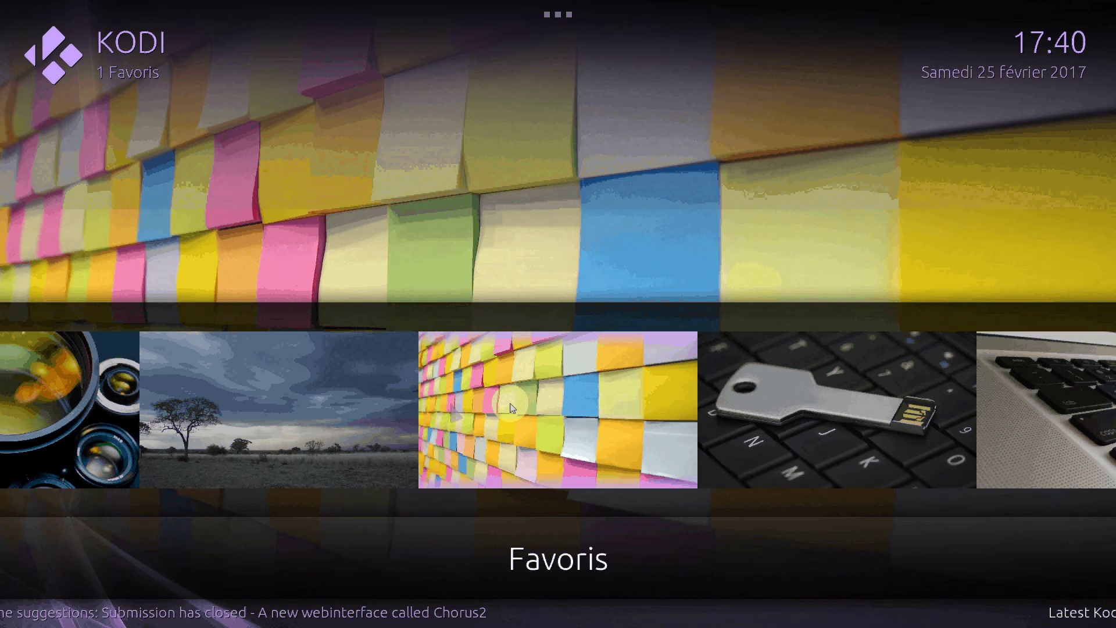
{"action": "left_click", "coordinate": [512, 407]}
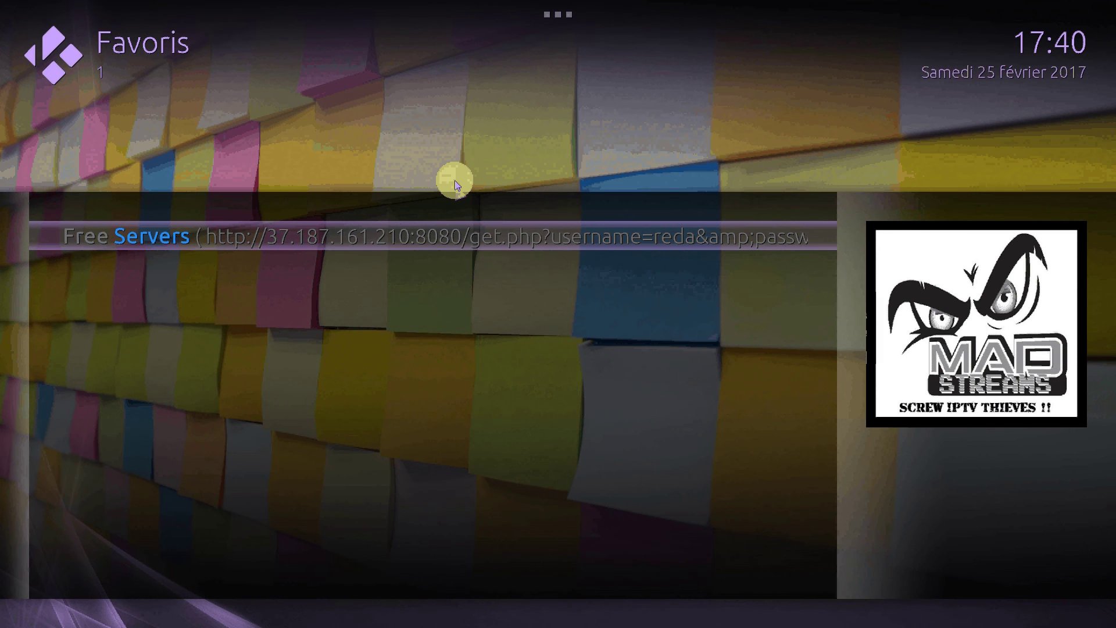
{"action": "right_click", "coordinate": [467, 134]}
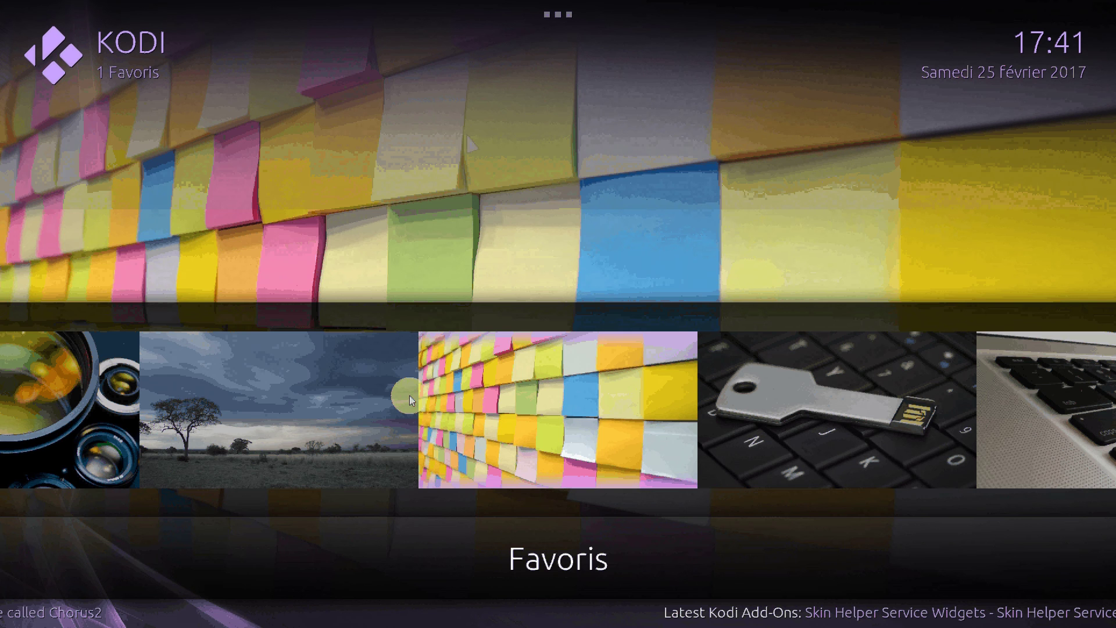
Open Météo, look through the daily forecast down to Lun. 06 Mar and back up, and return home.
{"action": "left_click", "coordinate": [410, 397]}
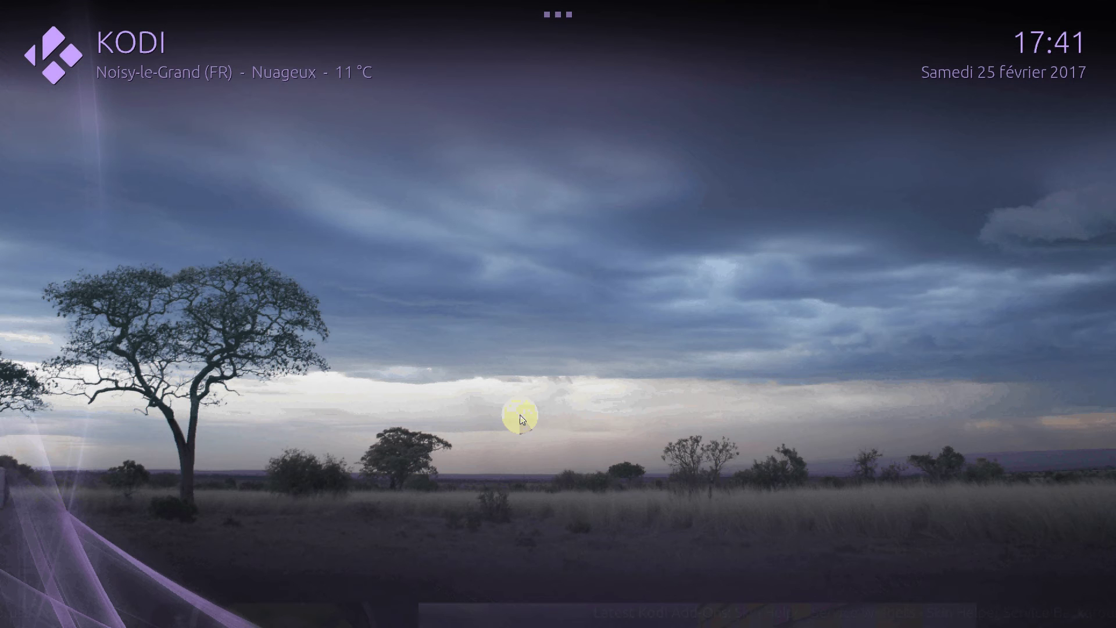
{"action": "left_click", "coordinate": [519, 417]}
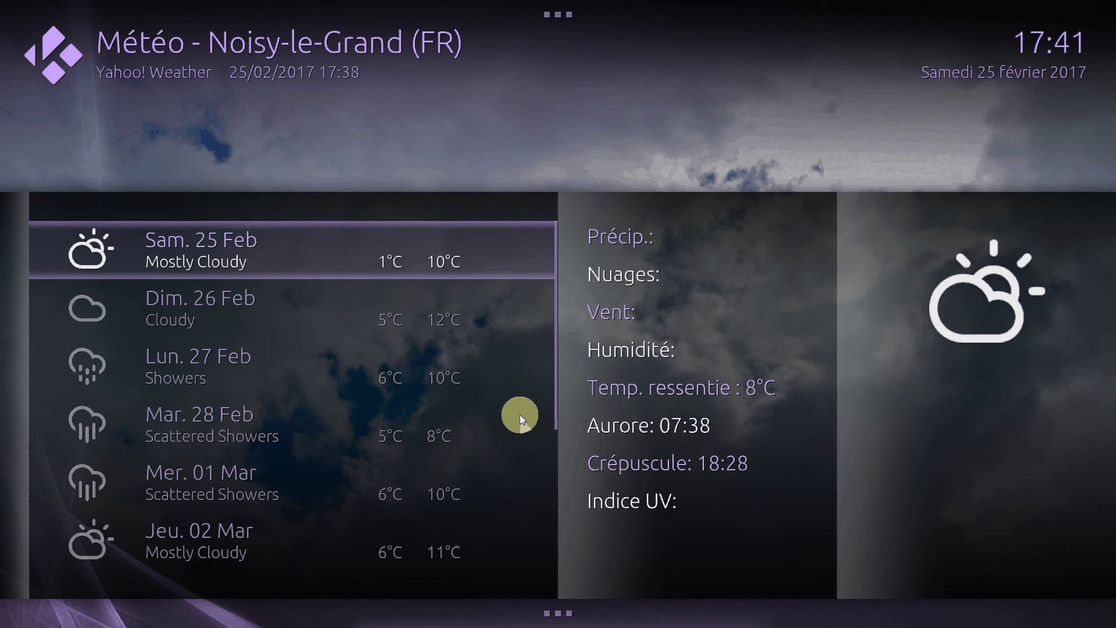
{"action": "left_click", "coordinate": [309, 351]}
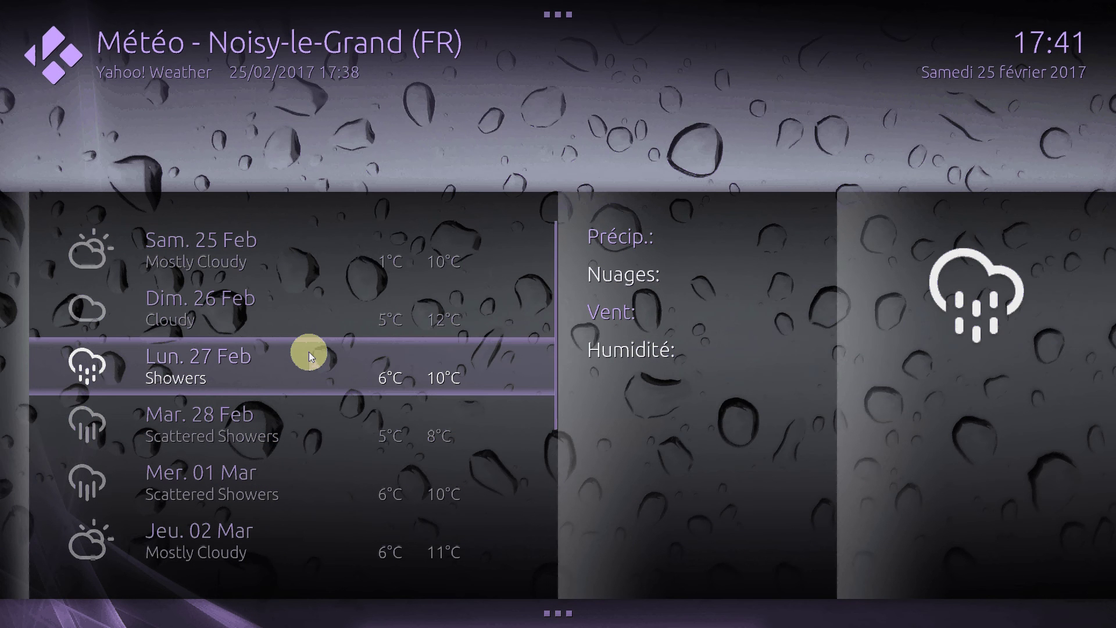
{"action": "scroll", "coordinate": [309, 351], "scroll_direction": "down", "scroll_amount": 1}
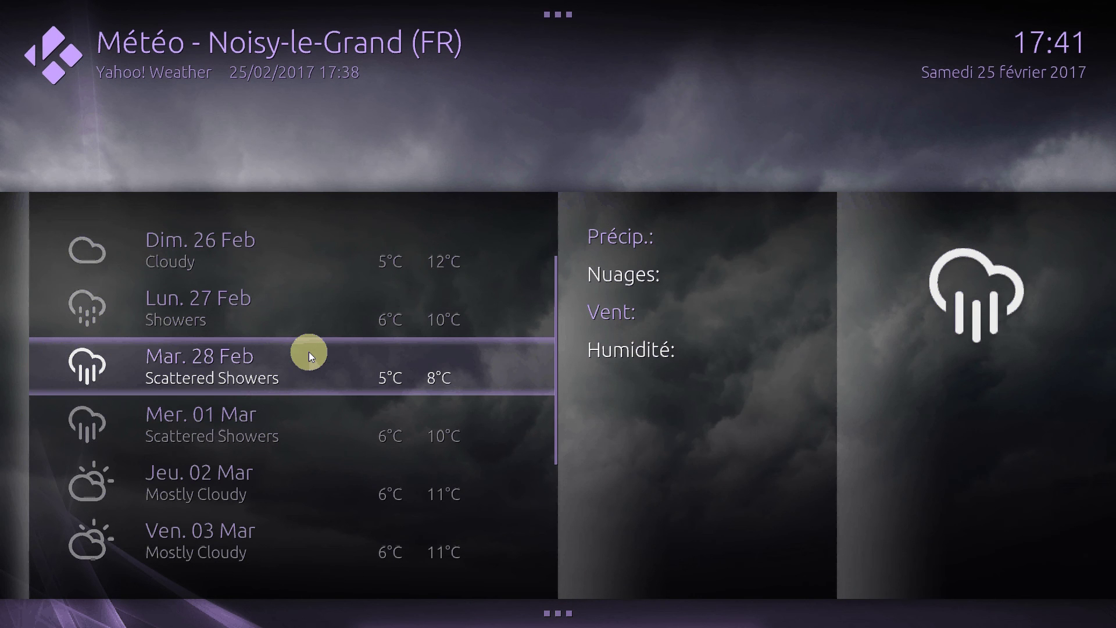
{"action": "scroll", "coordinate": [308, 352], "scroll_direction": "down", "scroll_amount": 2}
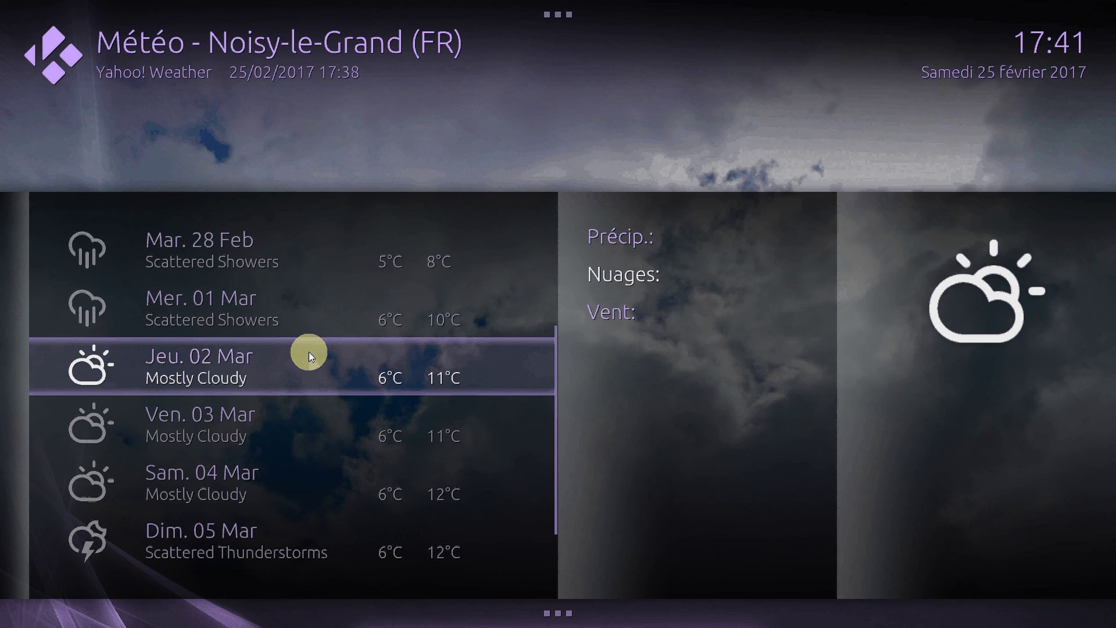
{"action": "scroll", "coordinate": [309, 351], "scroll_direction": "down", "scroll_amount": 1}
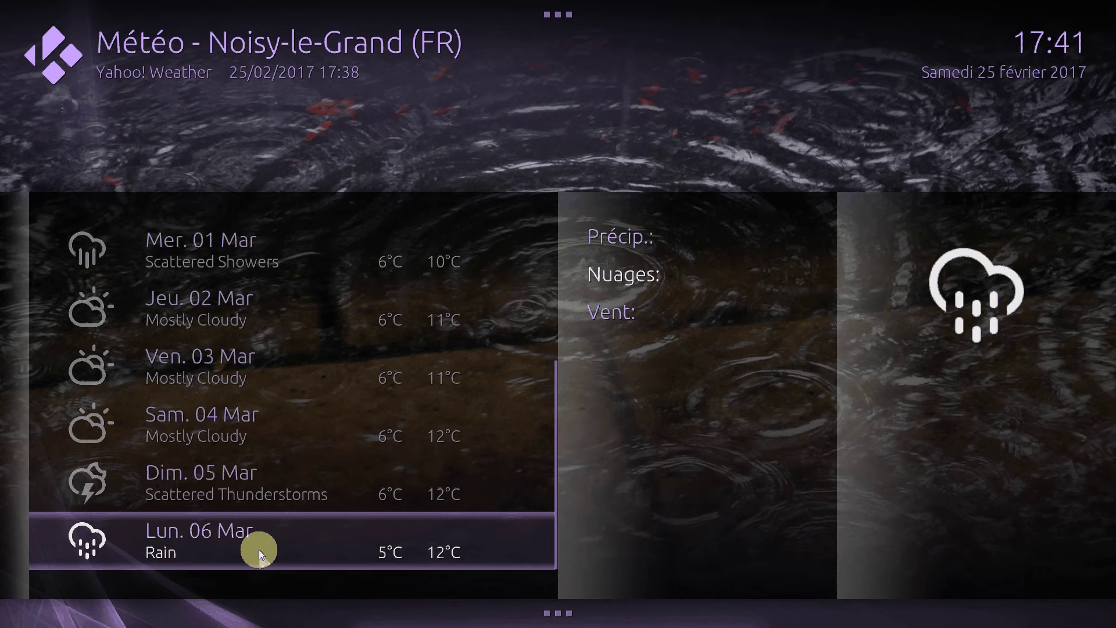
{"action": "scroll", "coordinate": [226, 358], "scroll_direction": "up", "scroll_amount": 4}
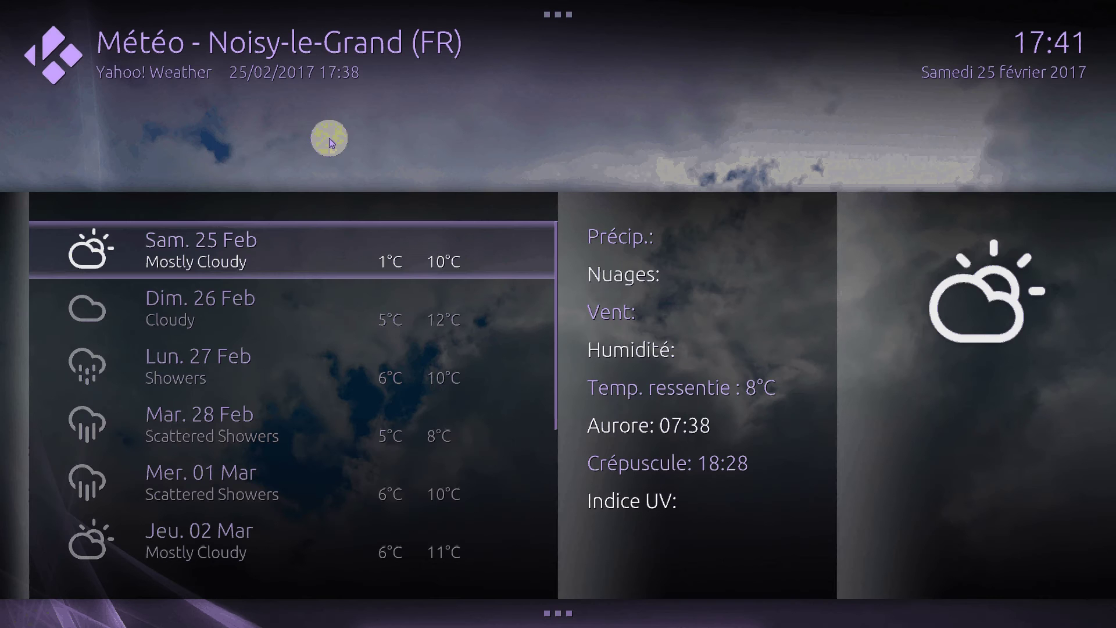
{"action": "right_click", "coordinate": [330, 141]}
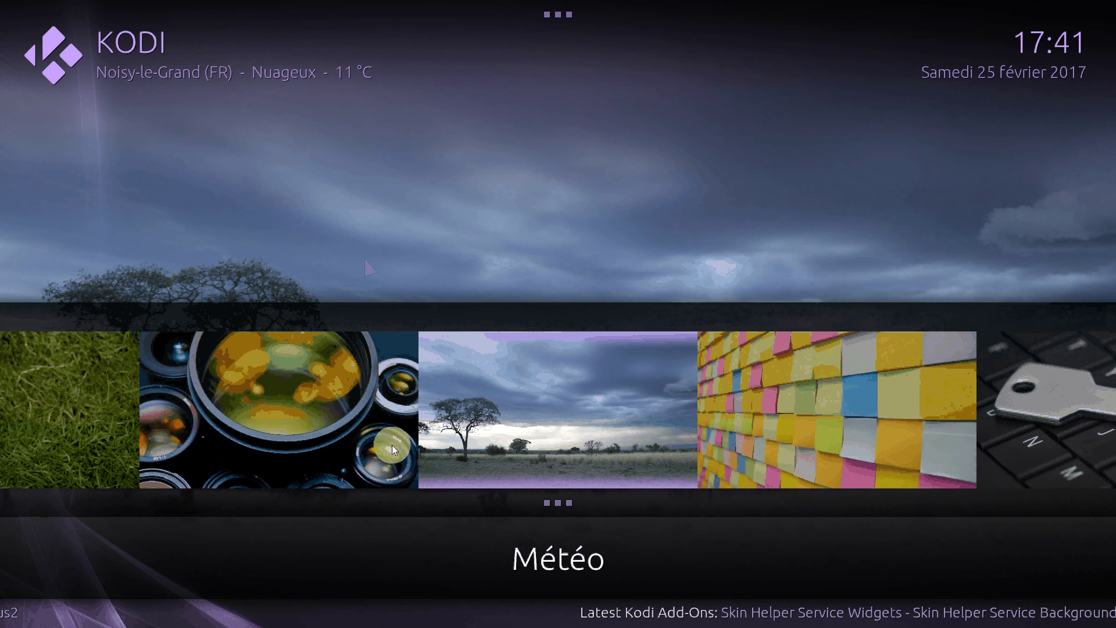
Open a photo from a folder of the Freebox Server source in Images, and return home to view the Images shortcuts.
{"action": "left_click", "coordinate": [392, 445]}
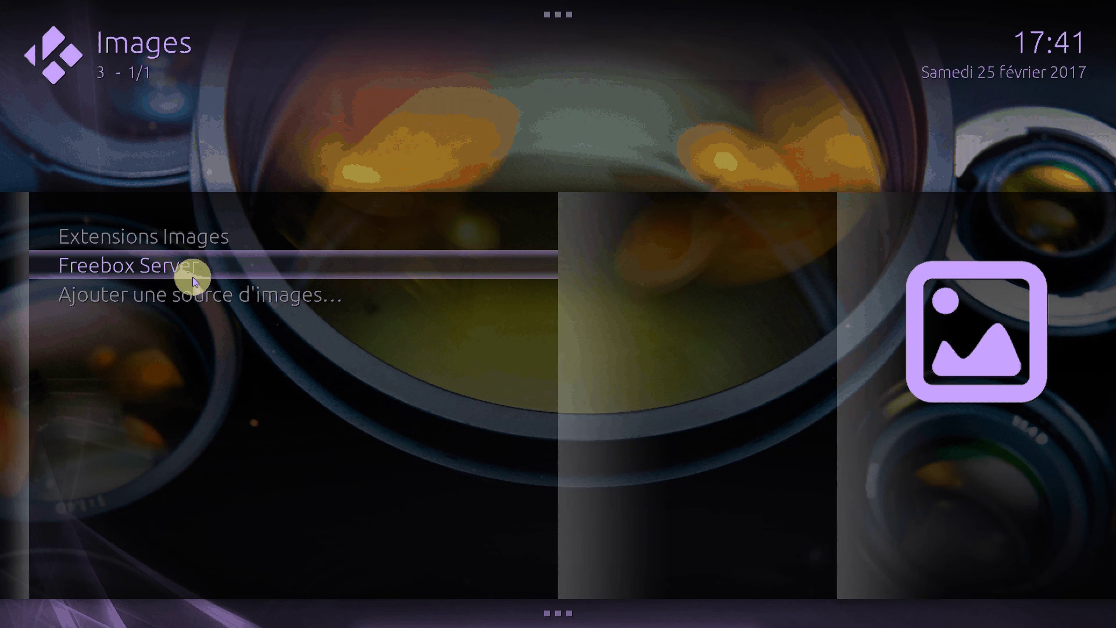
{"action": "left_click", "coordinate": [99, 267]}
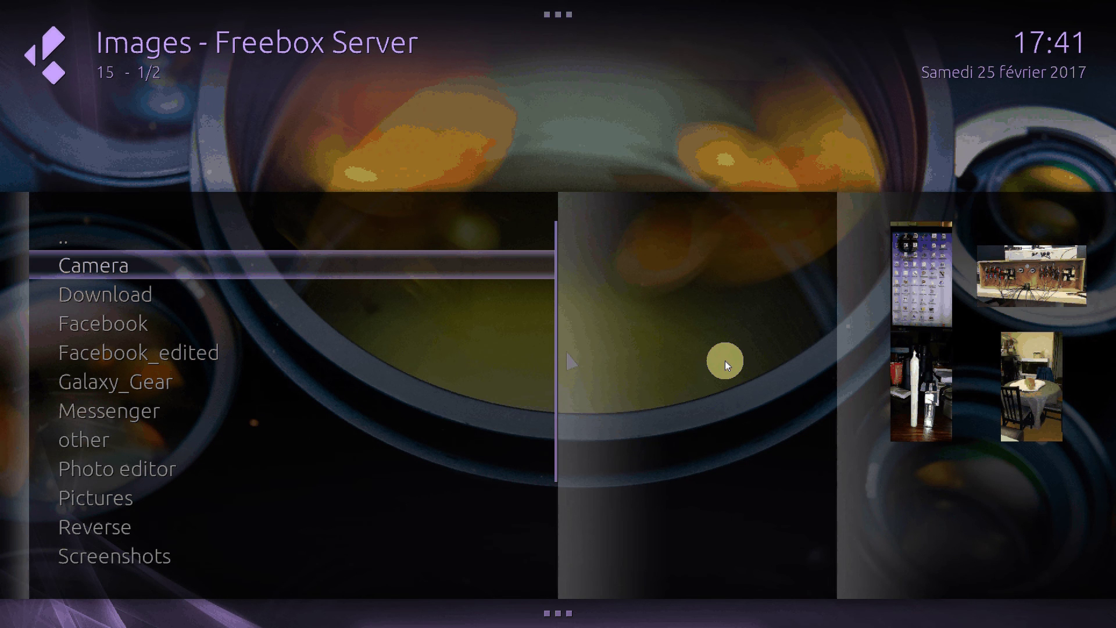
{"action": "left_click", "coordinate": [261, 304]}
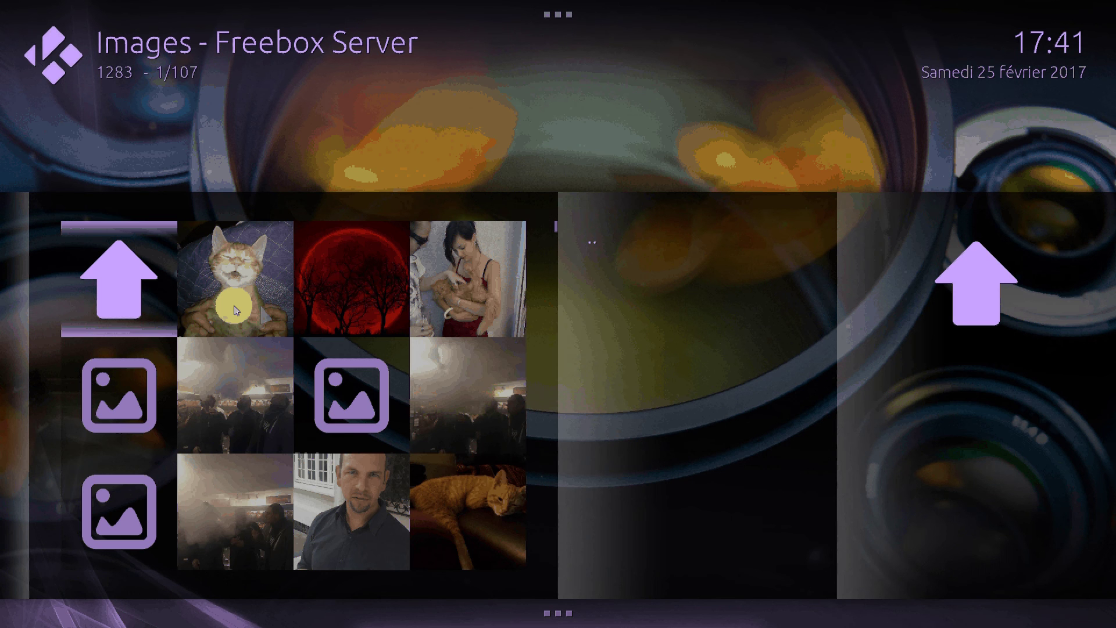
{"action": "left_click", "coordinate": [223, 356]}
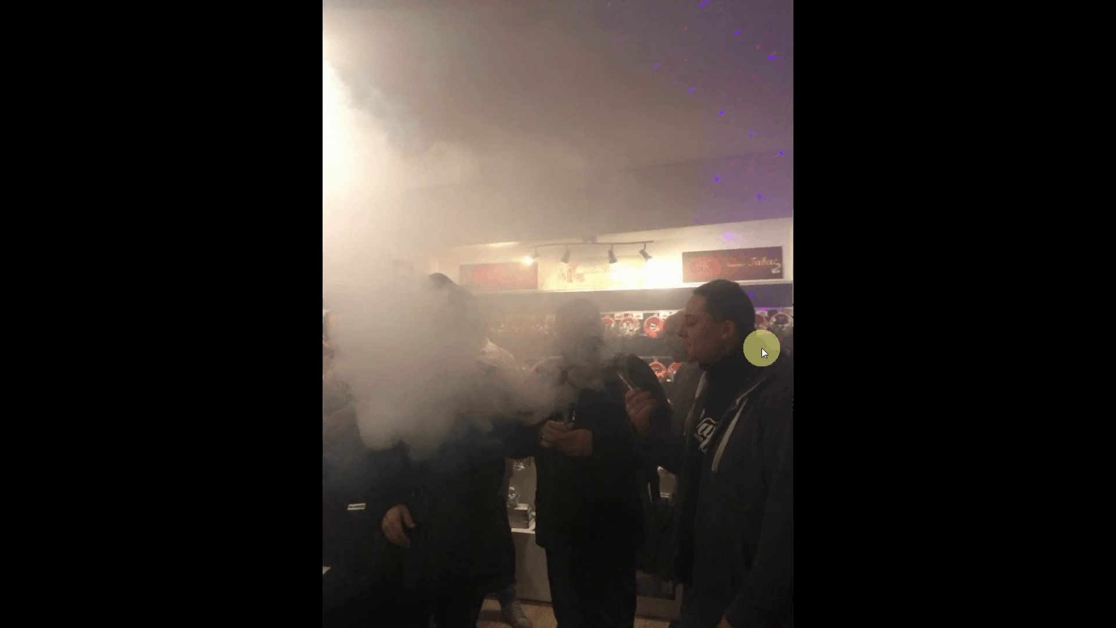
{"action": "right_click", "coordinate": [216, 137]}
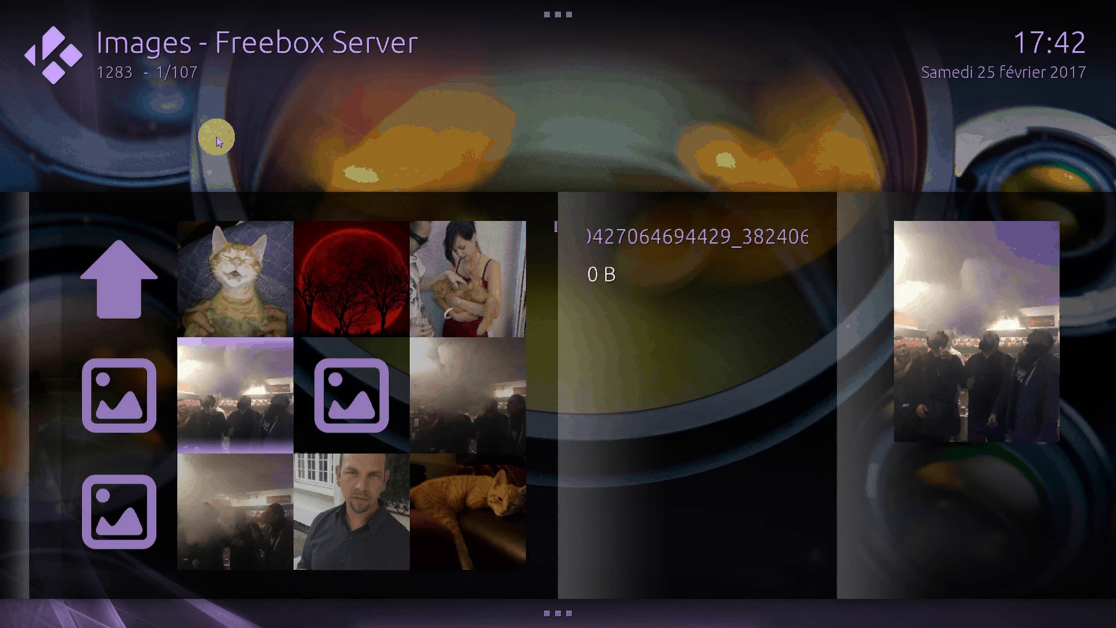
{"action": "right_click", "coordinate": [300, 130]}
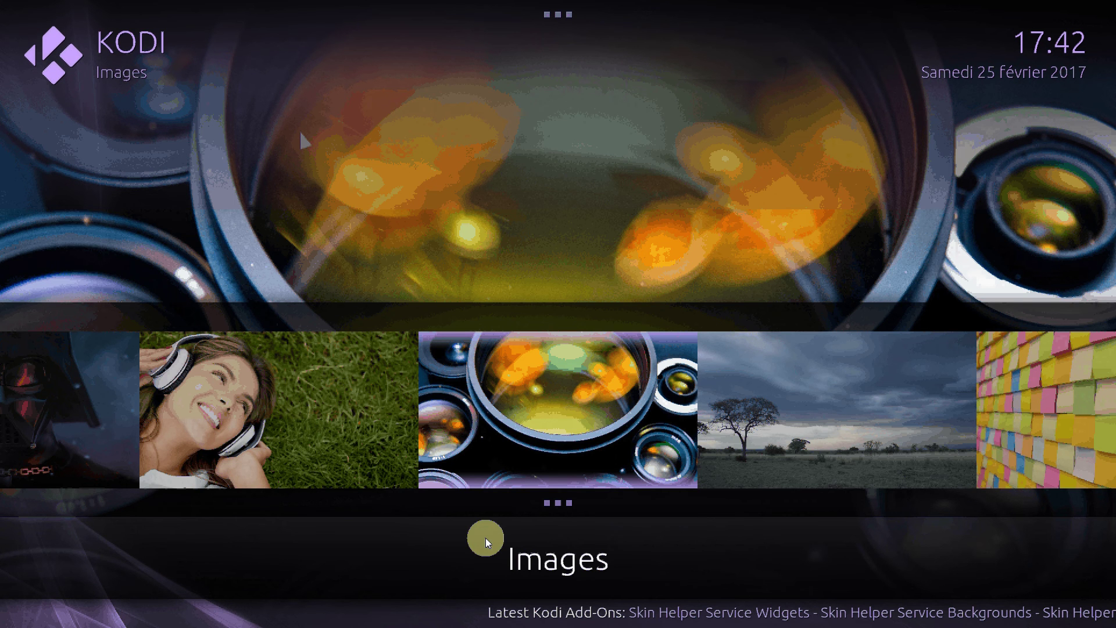
{"action": "mouse_move", "coordinate": [538, 567]}
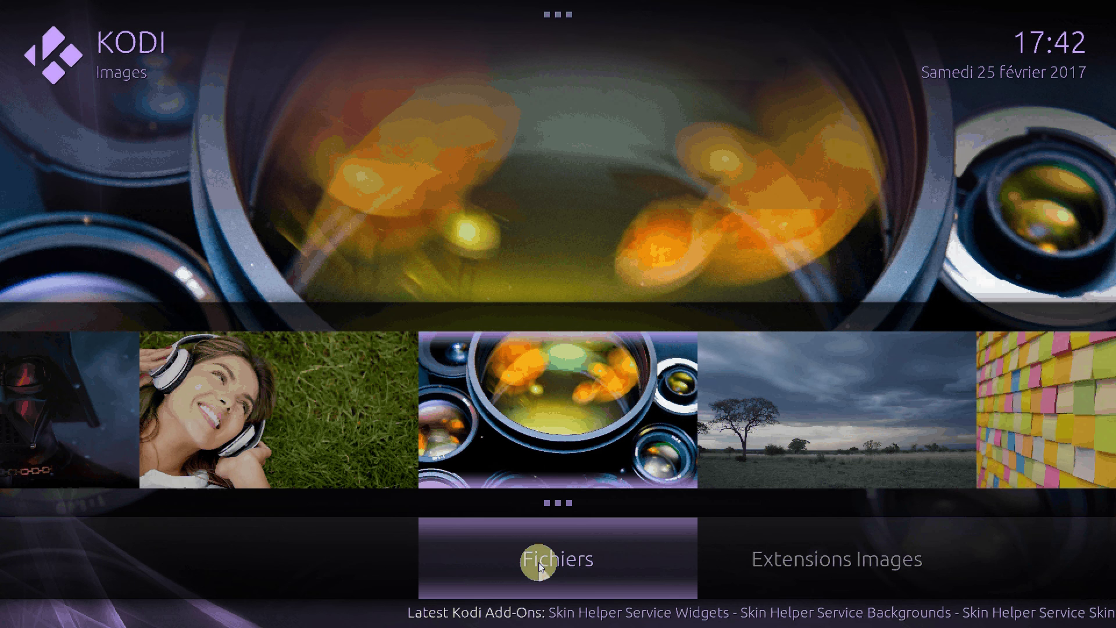
{"action": "scroll", "coordinate": [562, 534], "scroll_direction": "down", "scroll_amount": 1}
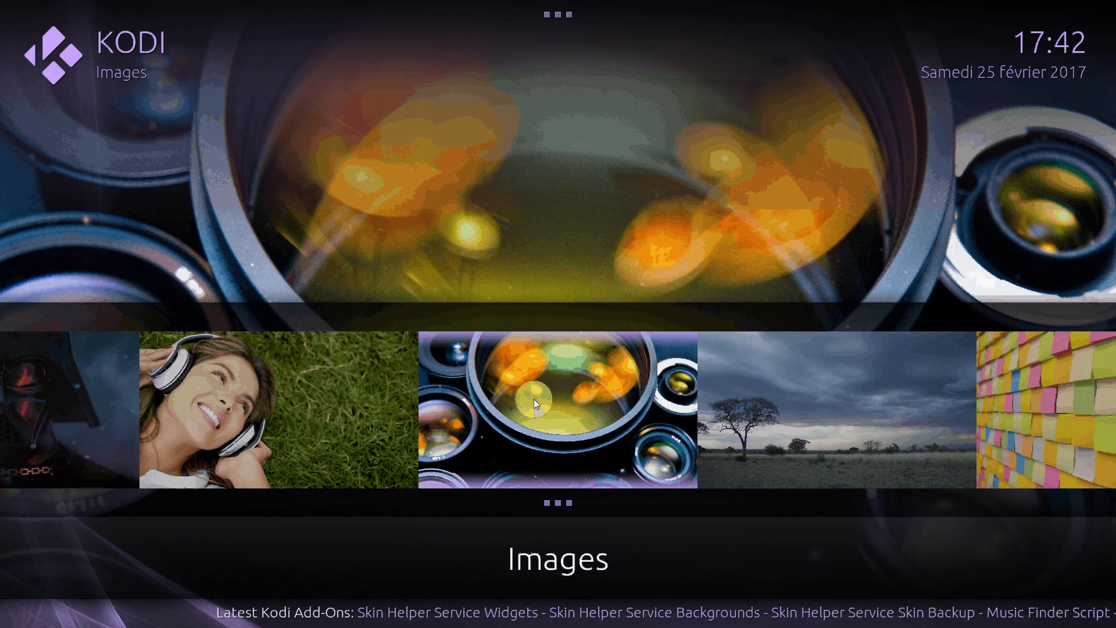
Look through the Musique shortcuts on the home menu, open the Musique library, and return home.
{"action": "scroll", "coordinate": [533, 399], "scroll_direction": "up", "scroll_amount": 1}
{"action": "mouse_move", "coordinate": [542, 528]}
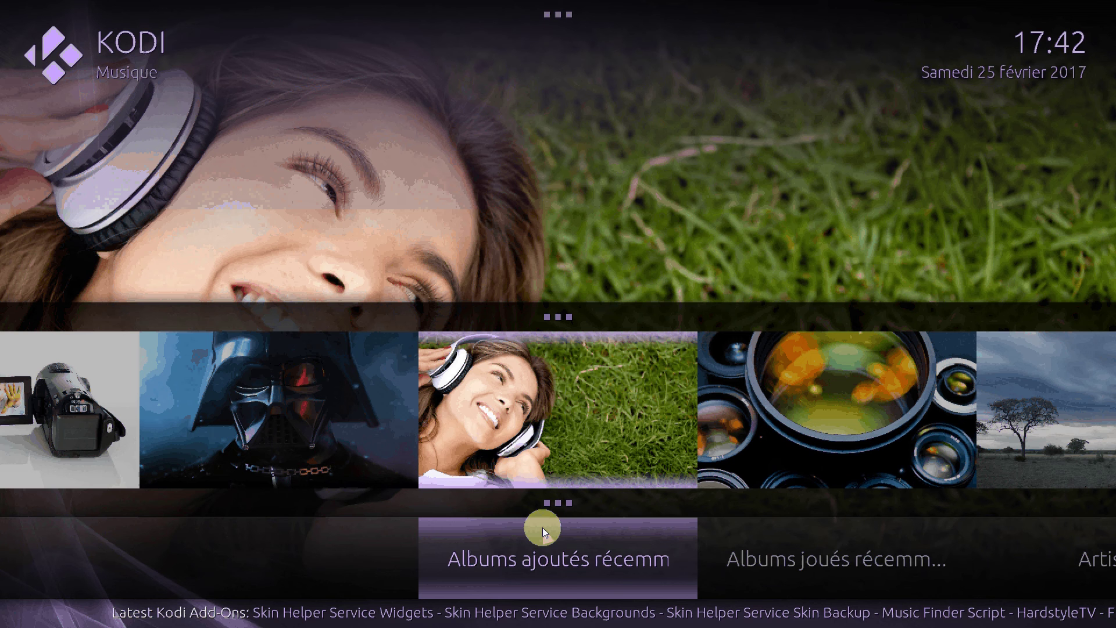
{"action": "scroll", "coordinate": [543, 528], "scroll_direction": "up", "scroll_amount": 2}
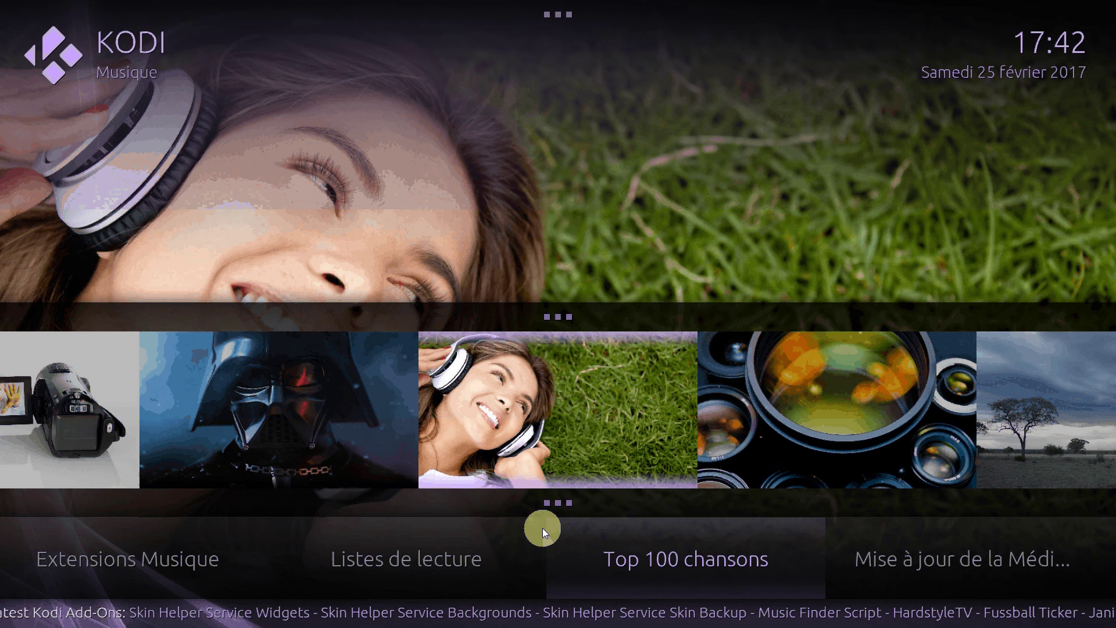
{"action": "left_click", "coordinate": [542, 528]}
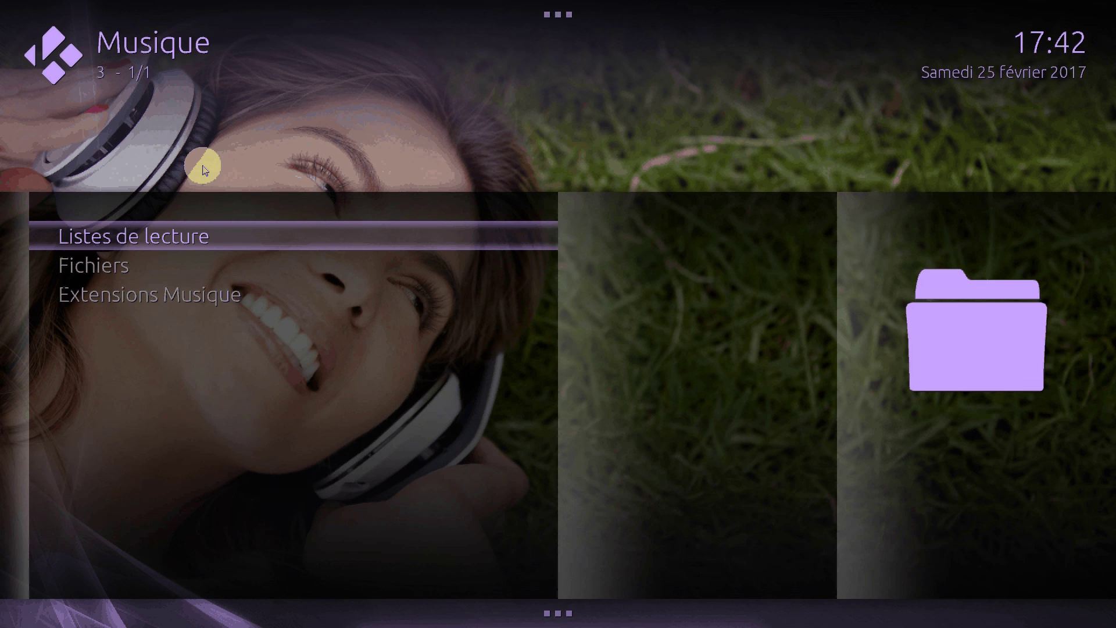
{"action": "right_click", "coordinate": [541, 409]}
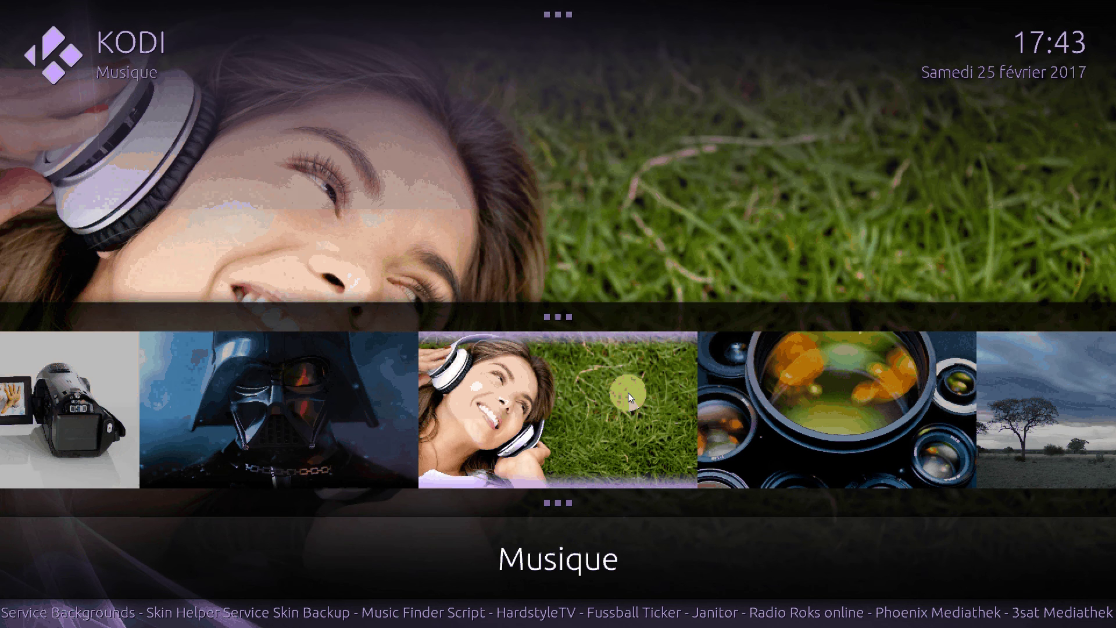
View the Films category's library shortcuts and its add-on shortcut on the home menu.
{"action": "scroll", "coordinate": [627, 392], "scroll_direction": "up", "scroll_amount": 1}
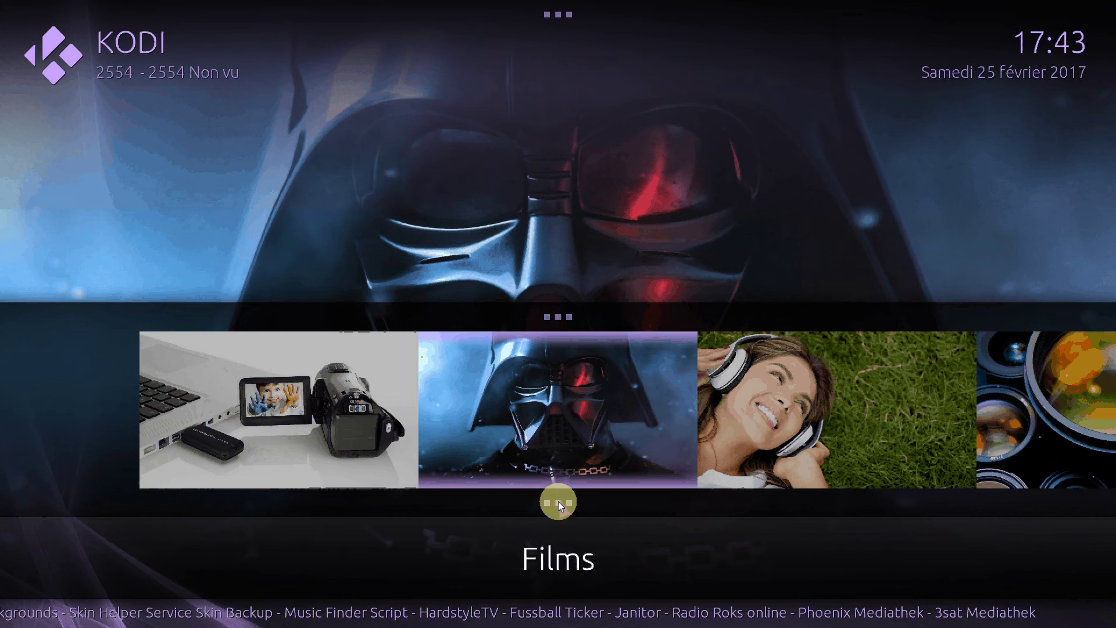
{"action": "left_click", "coordinate": [558, 501]}
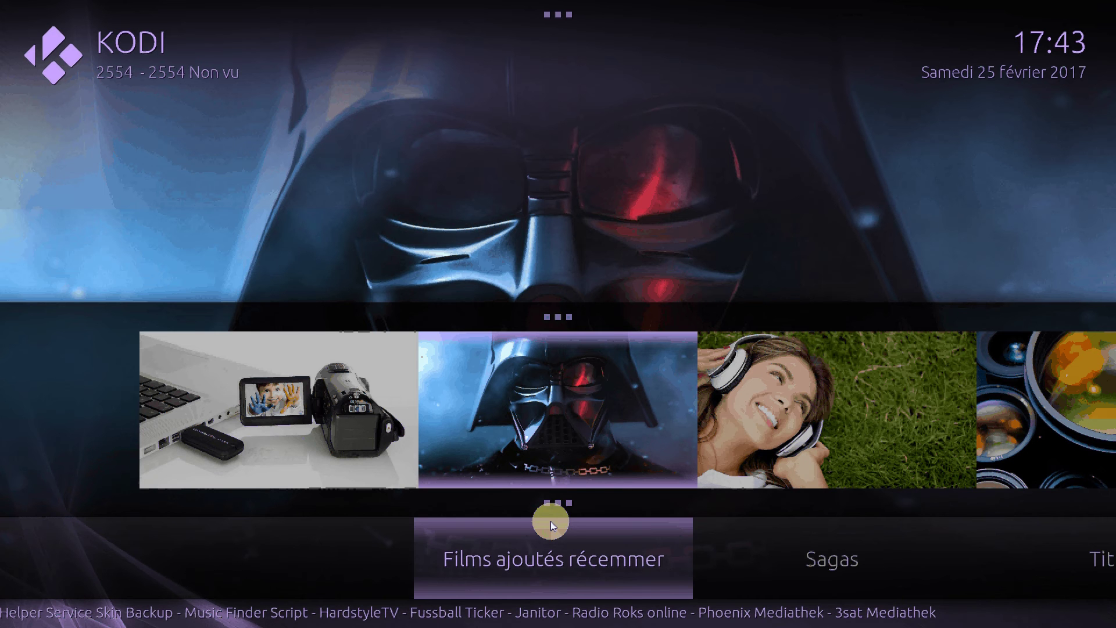
{"action": "mouse_move", "coordinate": [563, 285]}
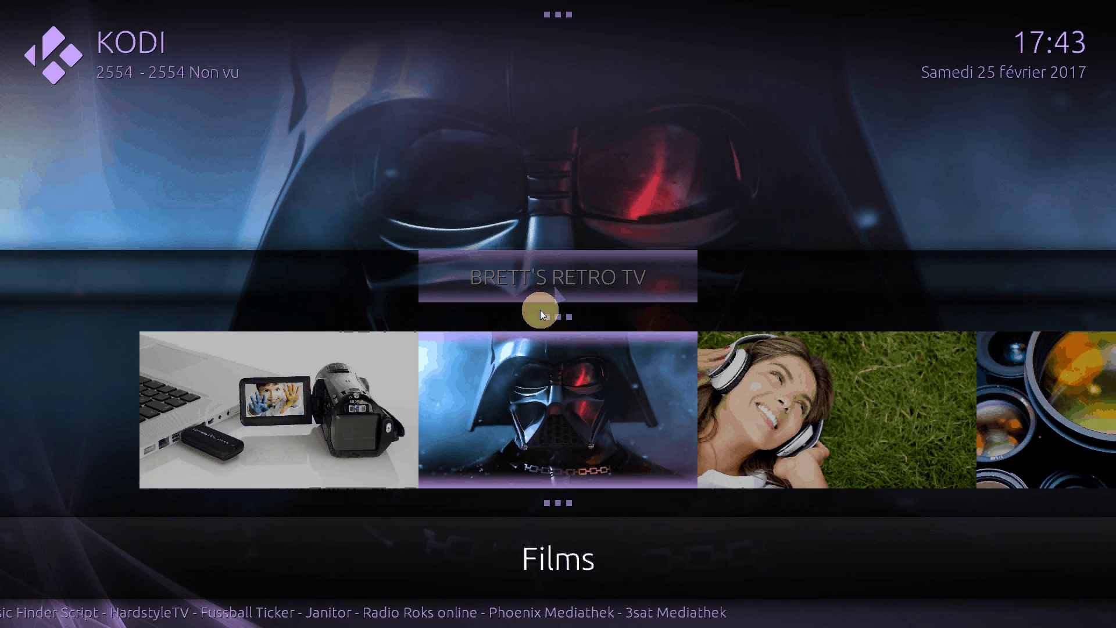
Look through the Vidéos category's add-on shortcuts from Alluc to WOLFPACK and back.
{"action": "scroll", "coordinate": [533, 377], "scroll_direction": "up", "scroll_amount": 1}
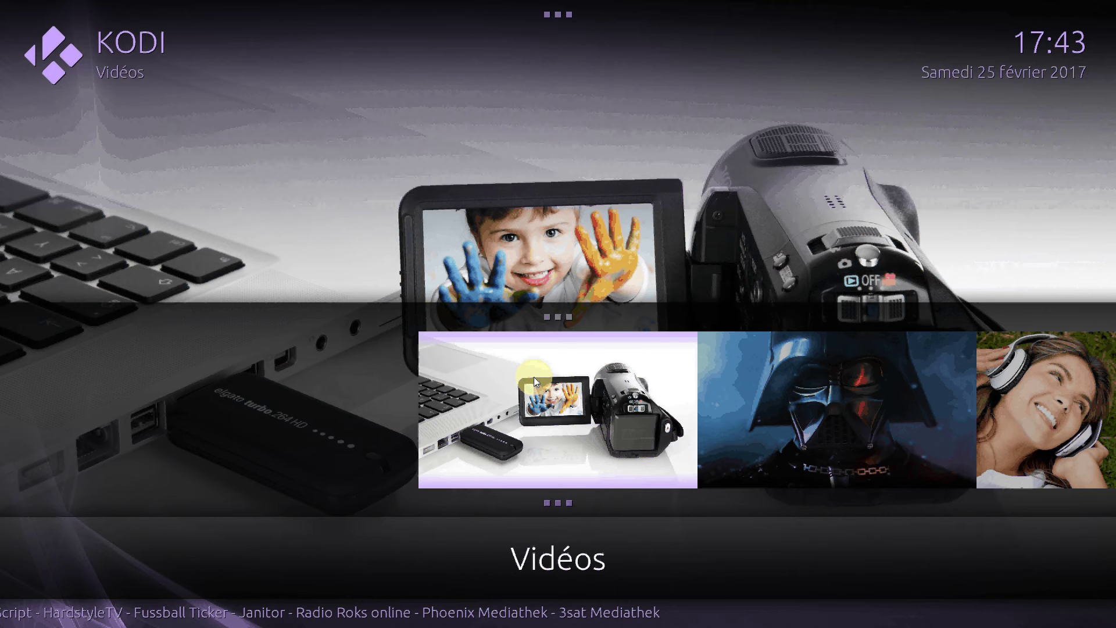
{"action": "mouse_move", "coordinate": [545, 519]}
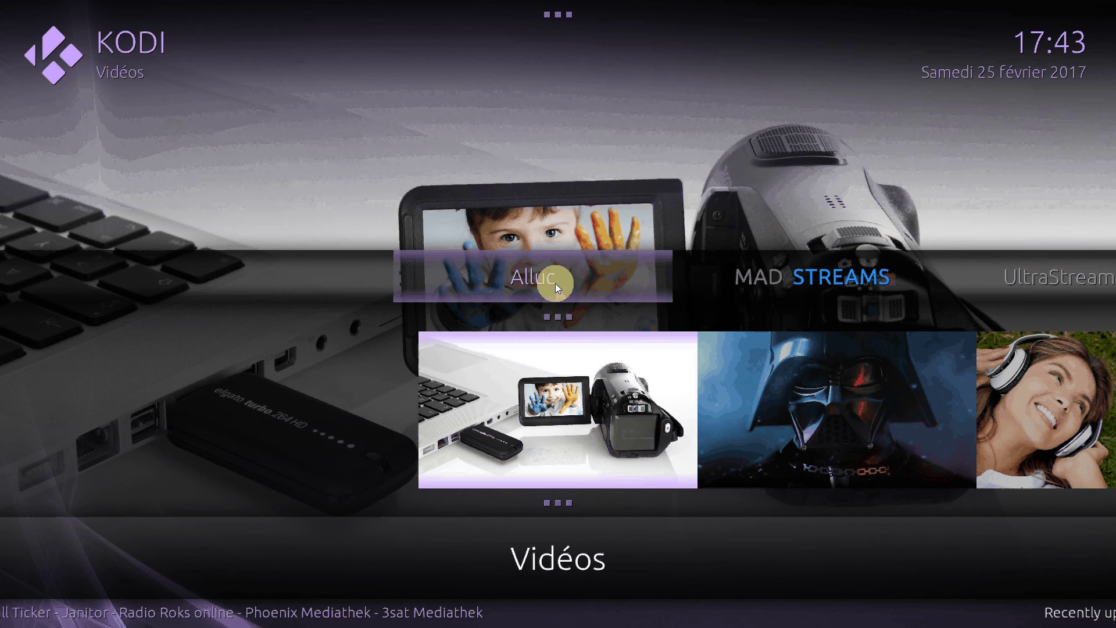
{"action": "scroll", "coordinate": [556, 284], "scroll_direction": "down", "scroll_amount": 1}
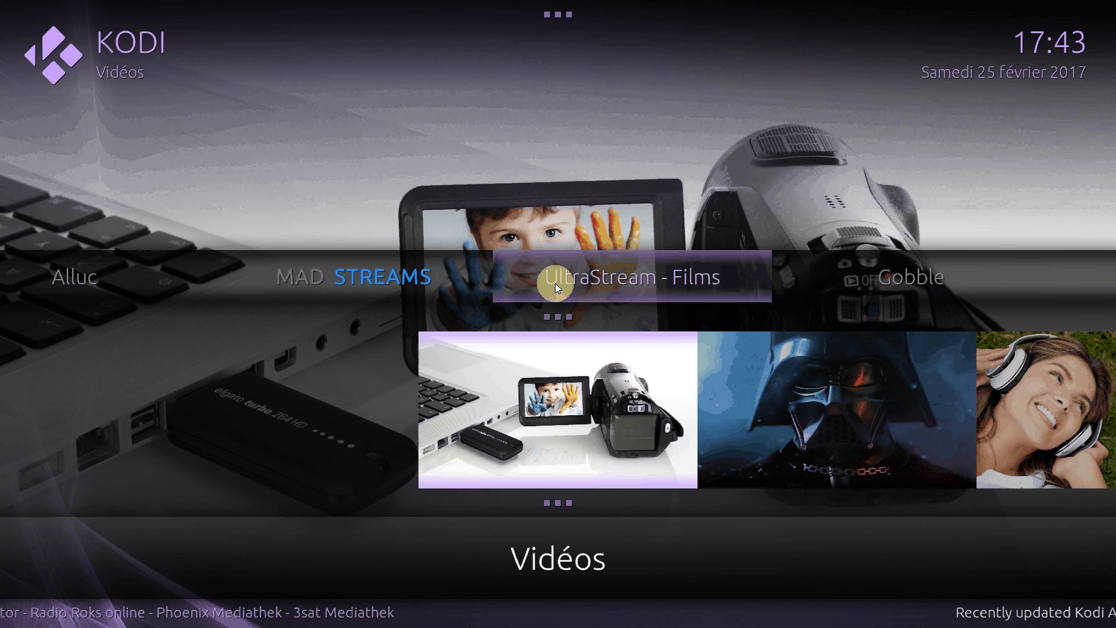
{"action": "scroll", "coordinate": [556, 284], "scroll_direction": "down", "scroll_amount": 1}
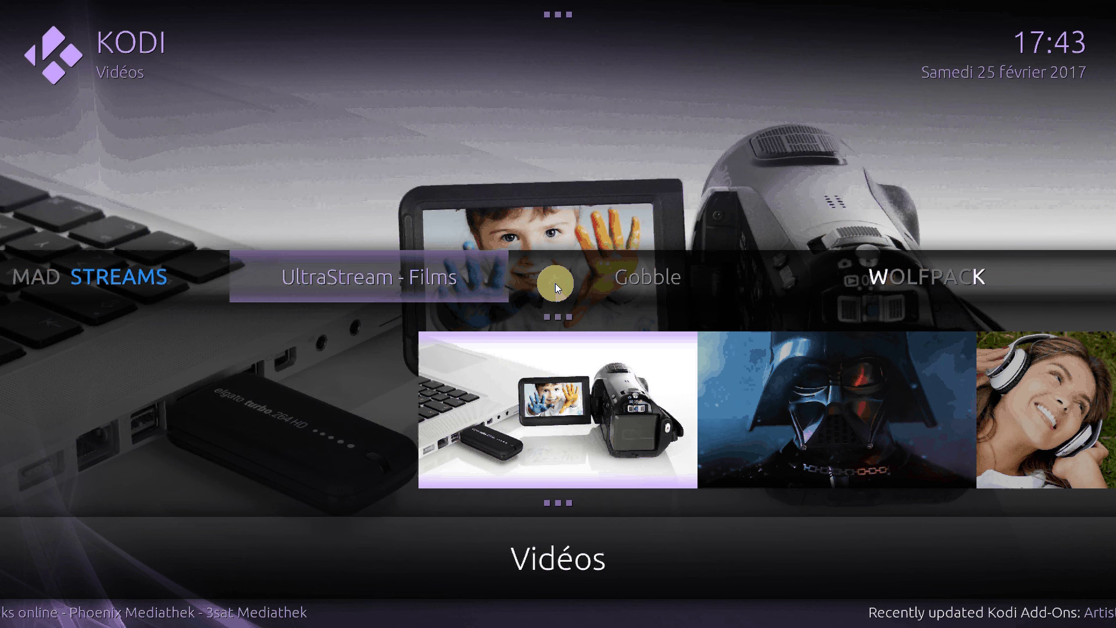
{"action": "scroll", "coordinate": [555, 284], "scroll_direction": "up", "scroll_amount": 2}
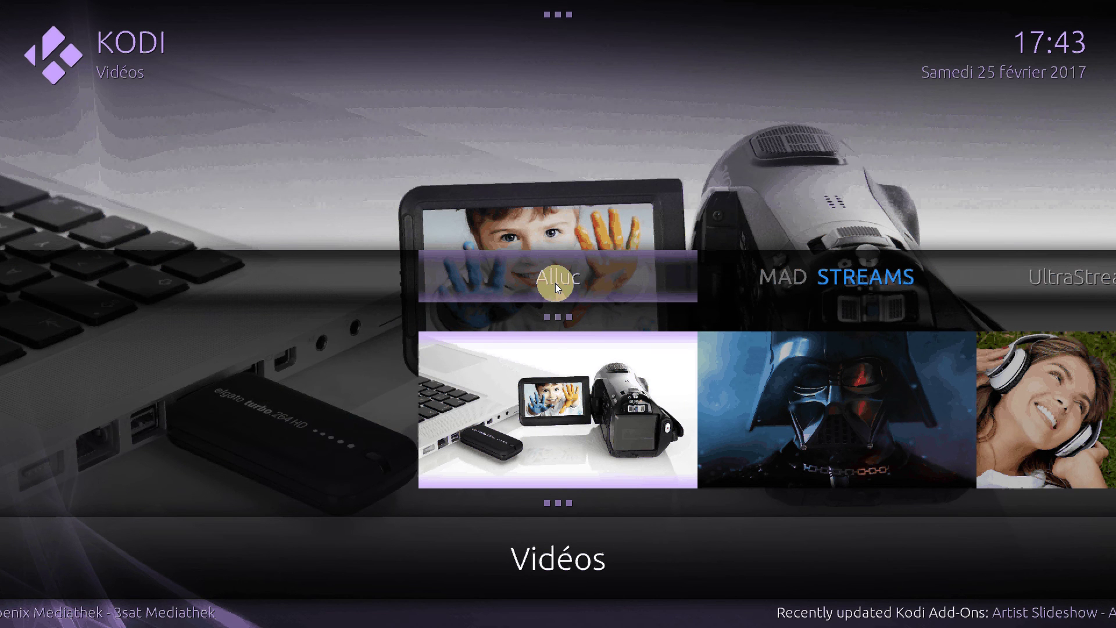
Open the Gobble video add-on and its FRANCE TV category.
{"action": "scroll", "coordinate": [556, 284], "scroll_direction": "down", "scroll_amount": 2}
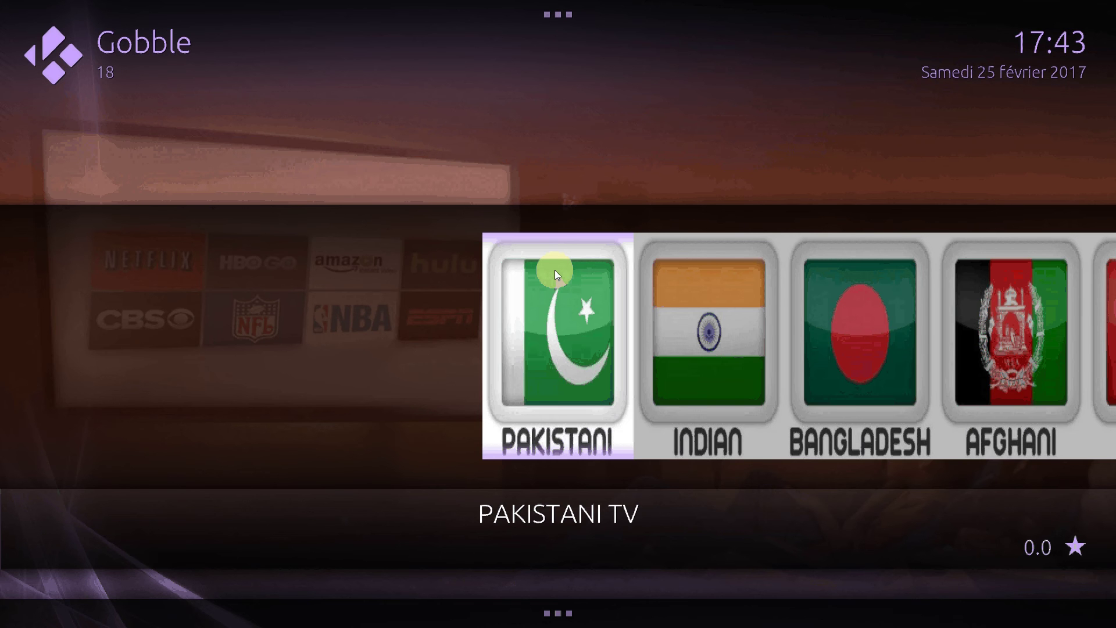
{"action": "scroll", "coordinate": [554, 270], "scroll_direction": "down", "scroll_amount": 2}
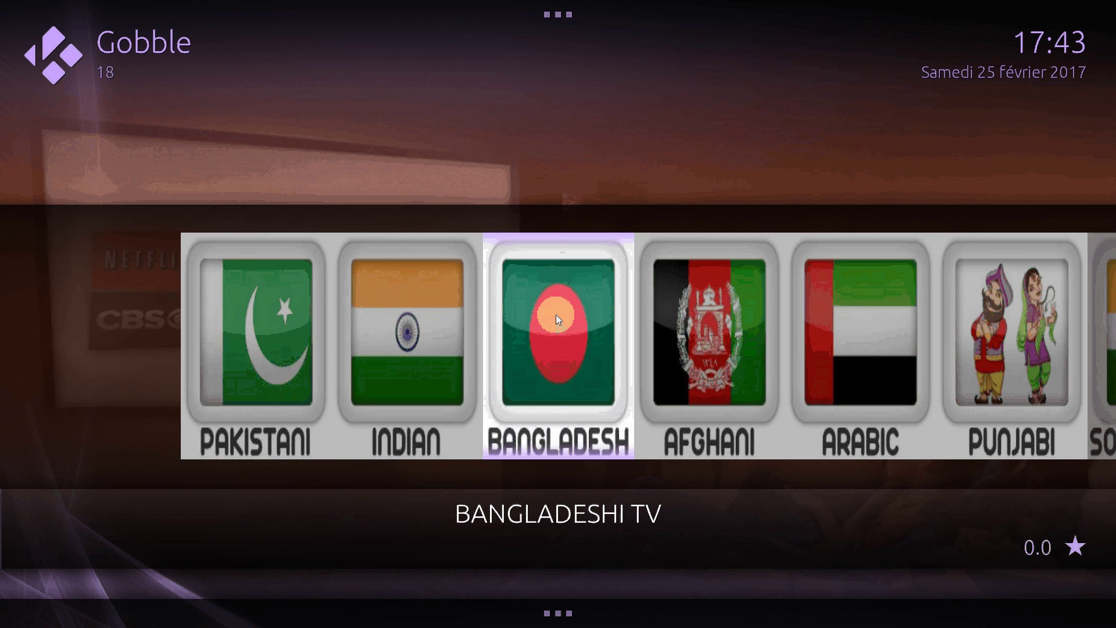
{"action": "scroll", "coordinate": [555, 315], "scroll_direction": "down", "scroll_amount": 7}
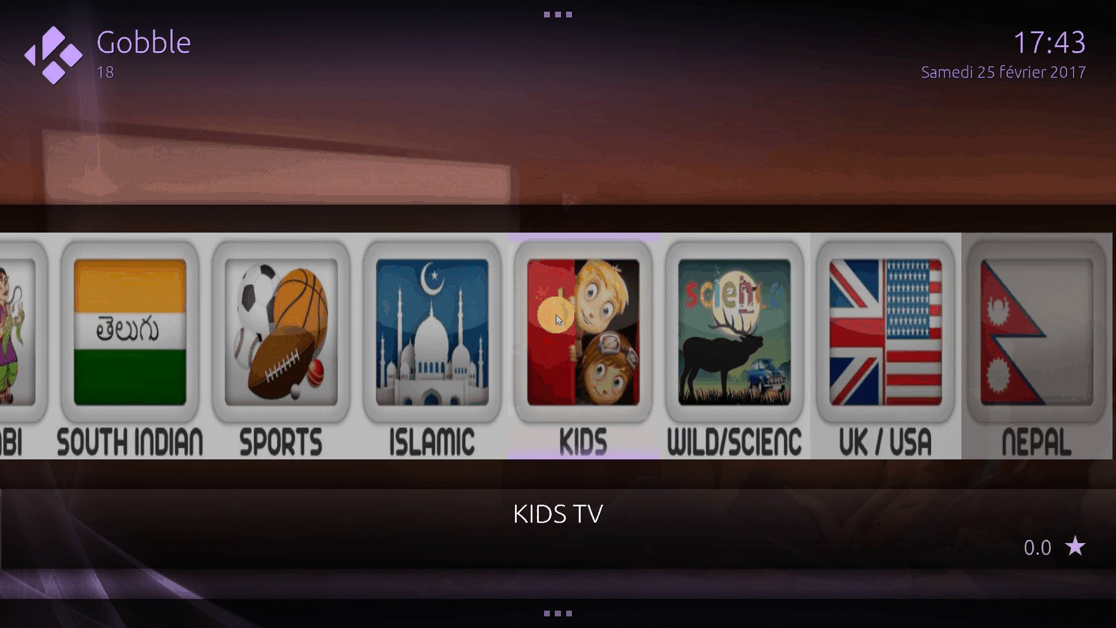
{"action": "scroll", "coordinate": [556, 315], "scroll_direction": "down", "scroll_amount": 5}
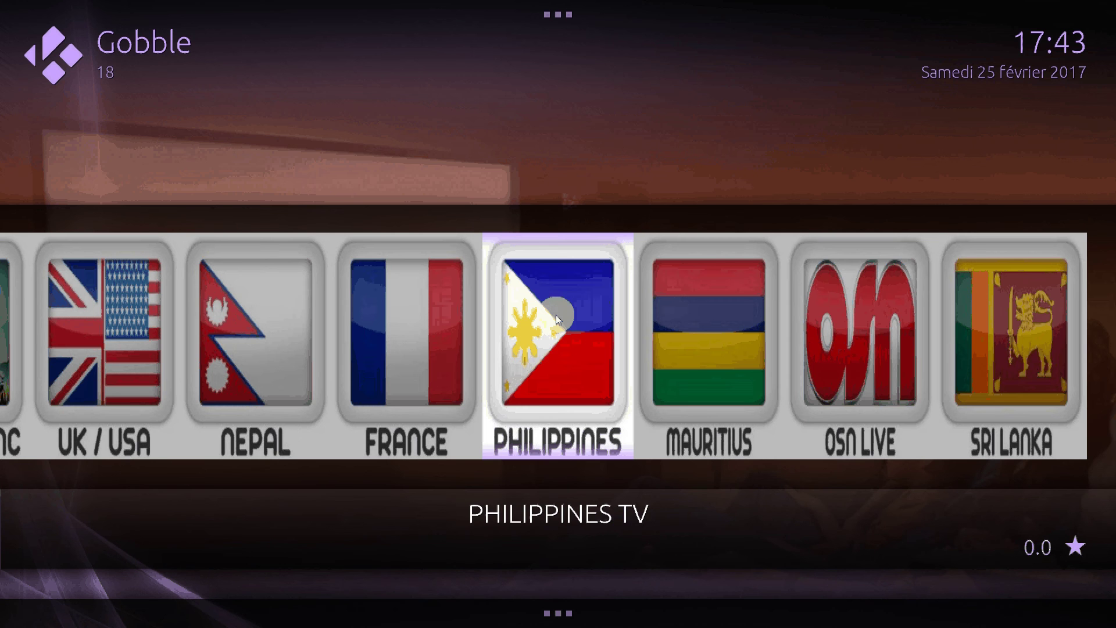
{"action": "scroll", "coordinate": [557, 319], "scroll_direction": "up", "scroll_amount": 1}
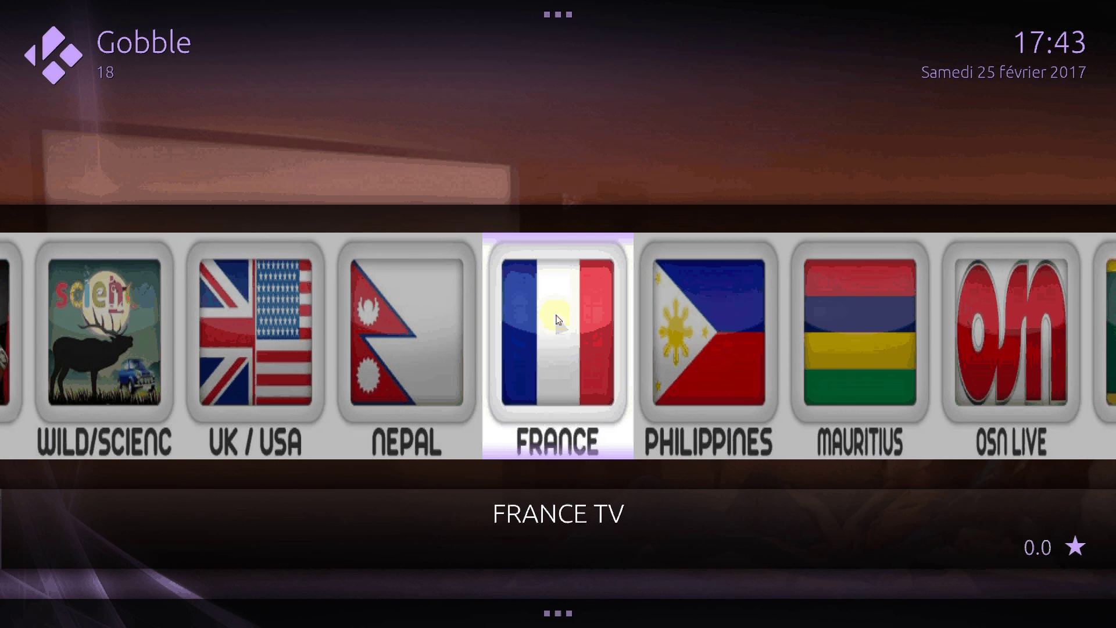
{"action": "left_click", "coordinate": [556, 320]}
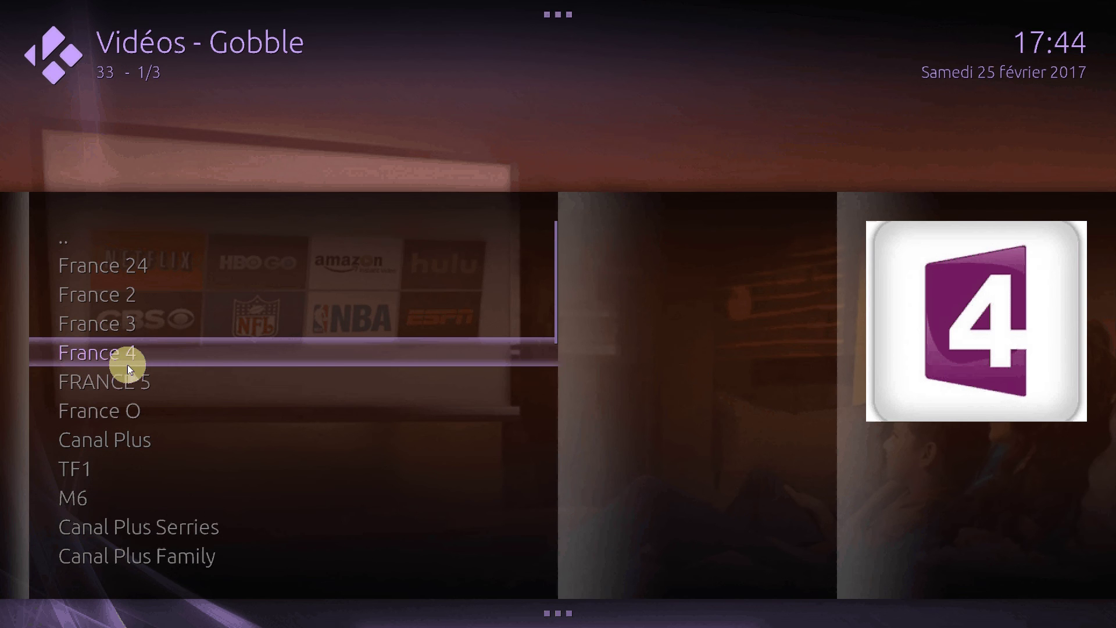
Play the SYFY channel from Gobble's French channel list, then stop playback.
{"action": "scroll", "coordinate": [127, 364], "scroll_direction": "down", "scroll_amount": 2}
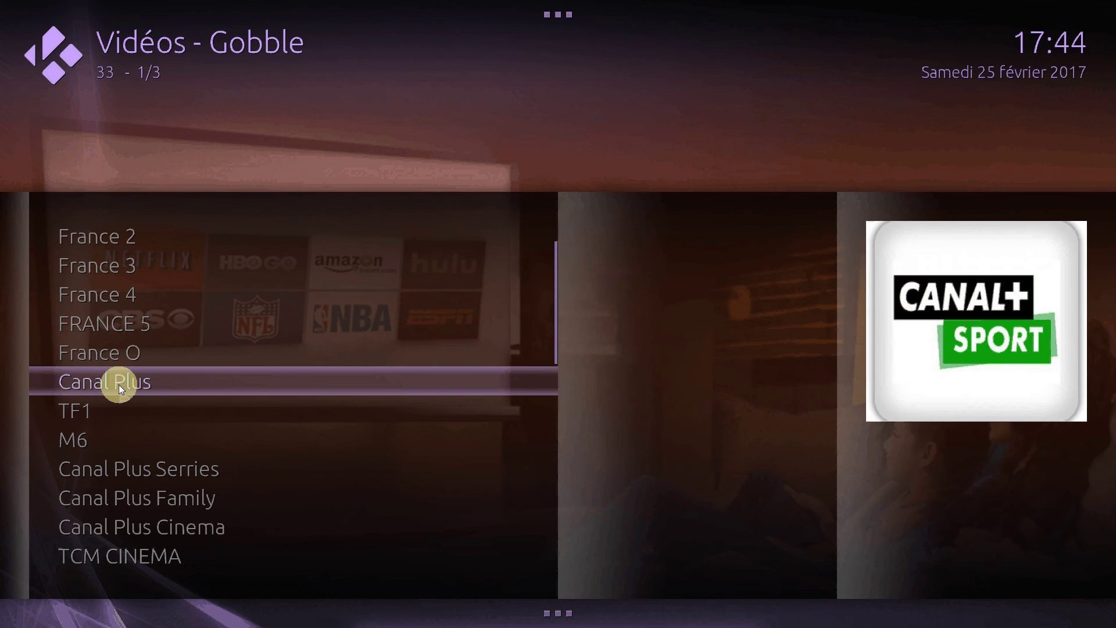
{"action": "scroll", "coordinate": [118, 385], "scroll_direction": "down", "scroll_amount": 1}
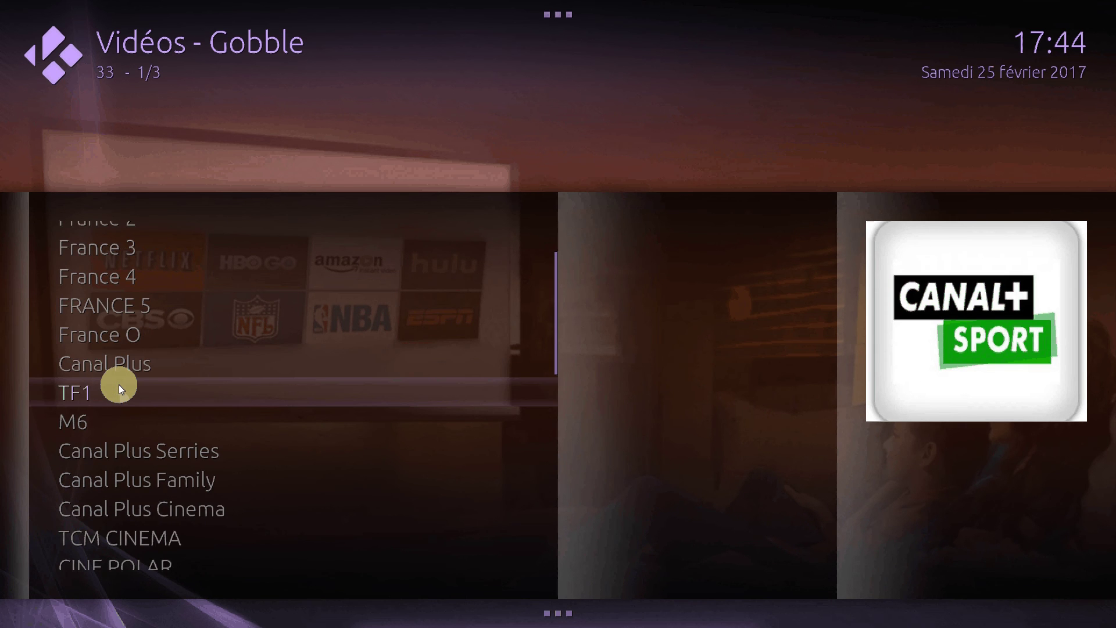
{"action": "scroll", "coordinate": [119, 385], "scroll_direction": "down", "scroll_amount": 10}
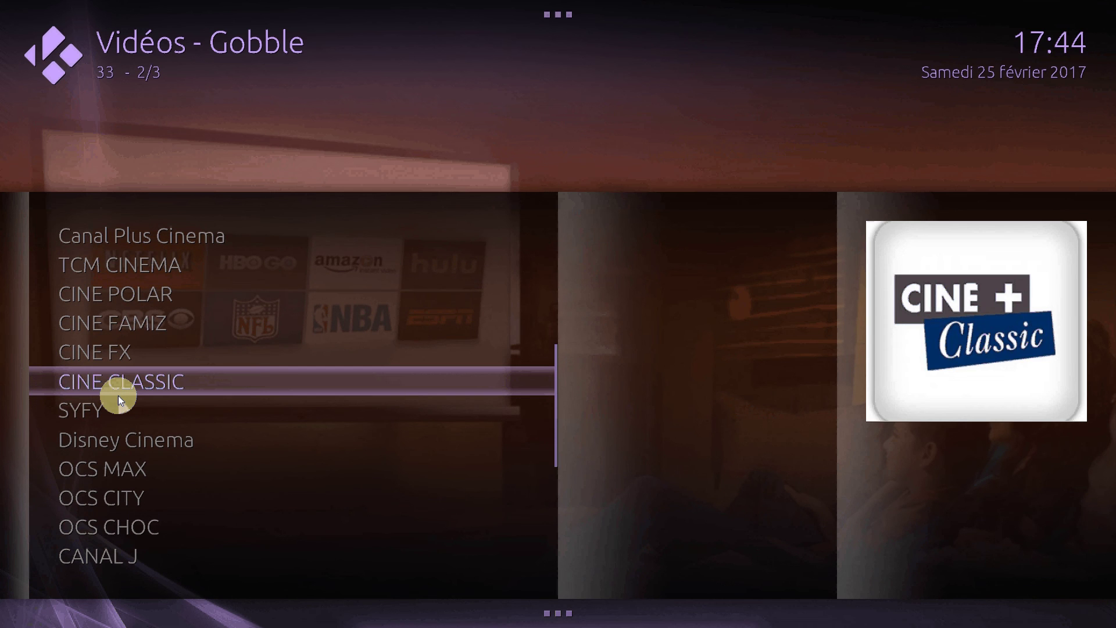
{"action": "left_click", "coordinate": [118, 396]}
{"action": "mouse_move", "coordinate": [115, 391]}
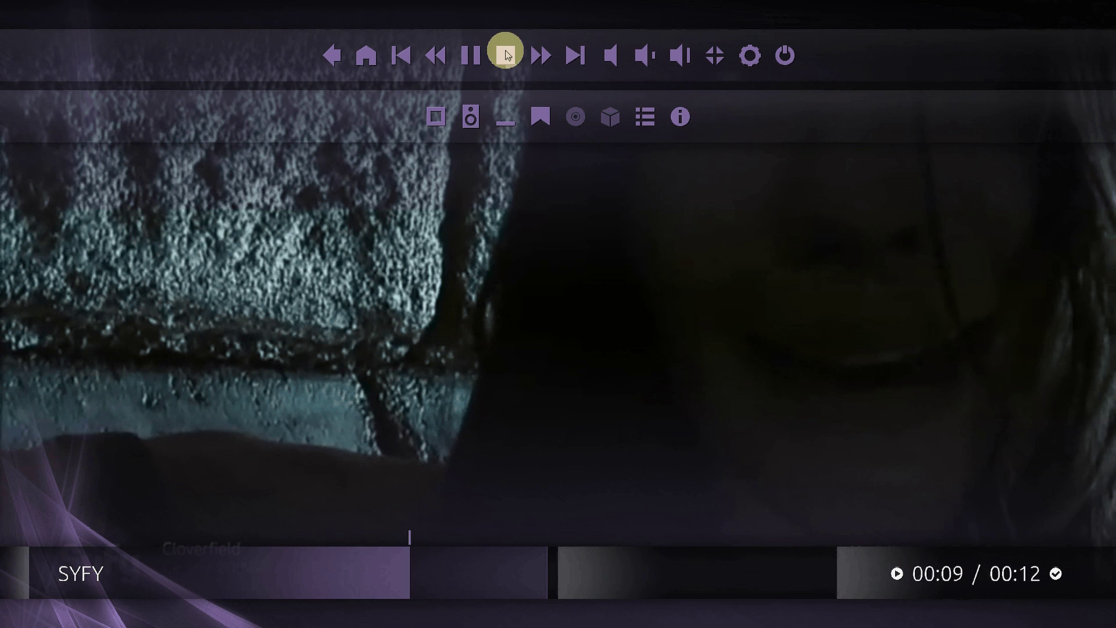
{"action": "left_click", "coordinate": [505, 55]}
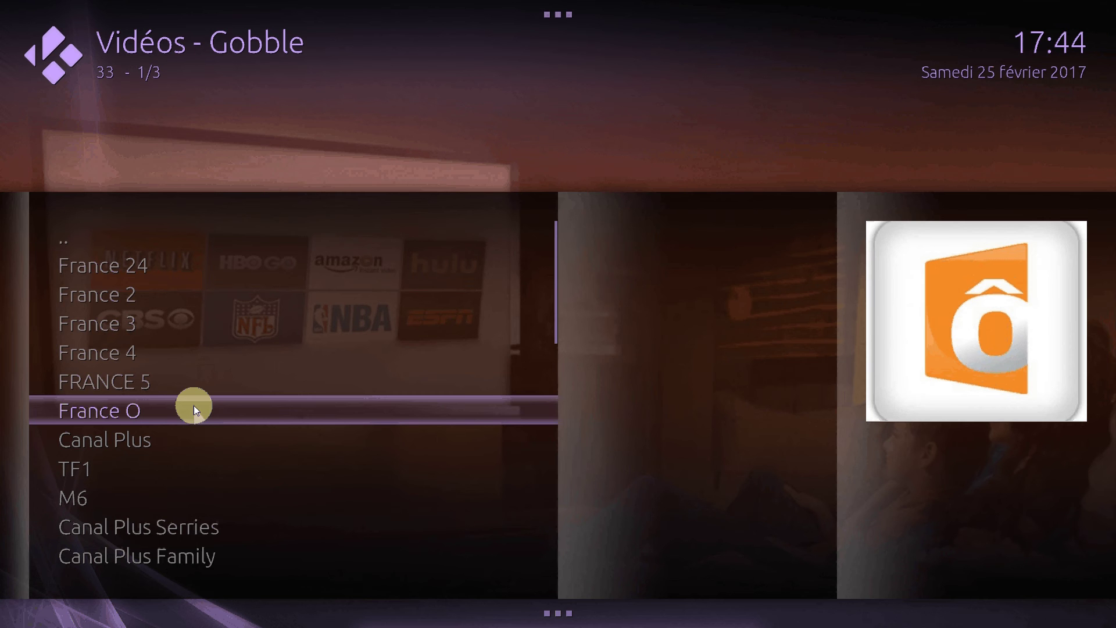
Play the OCS MAX channel from Gobble's French channel list, watch it briefly, and stop playback.
{"action": "scroll", "coordinate": [150, 459], "scroll_direction": "down", "scroll_amount": 1}
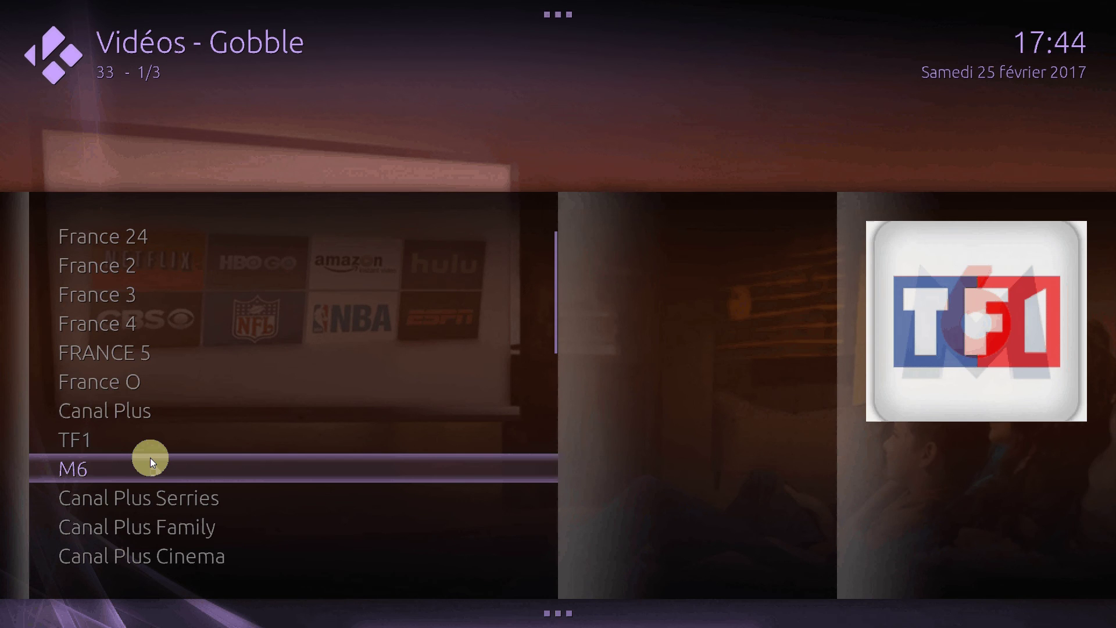
{"action": "scroll", "coordinate": [150, 460], "scroll_direction": "down", "scroll_amount": 1}
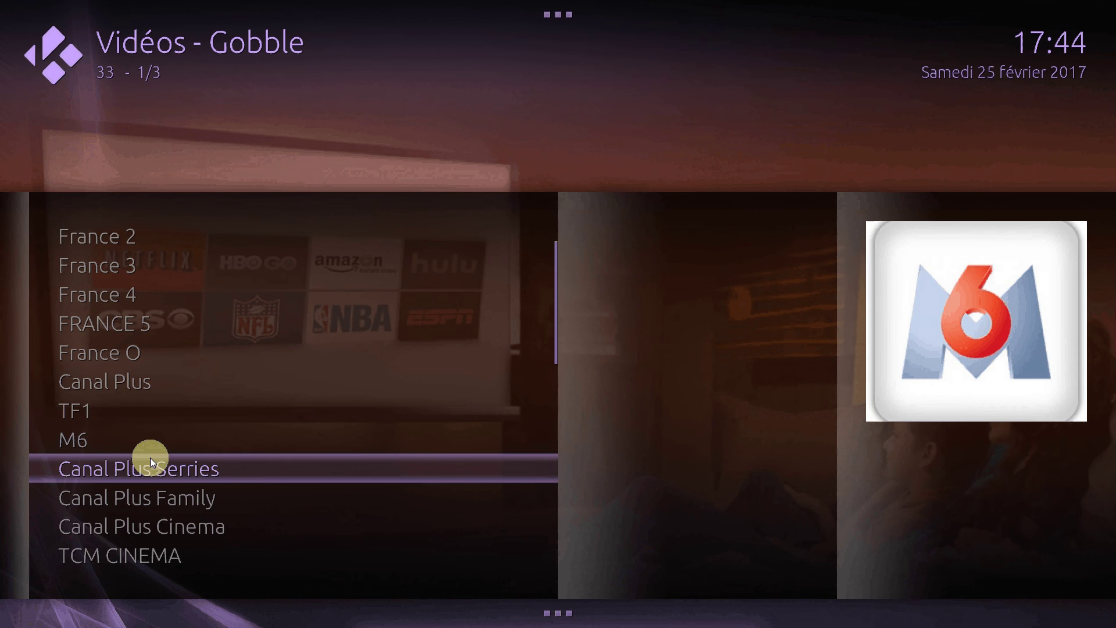
{"action": "scroll", "coordinate": [151, 458], "scroll_direction": "down", "scroll_amount": 6}
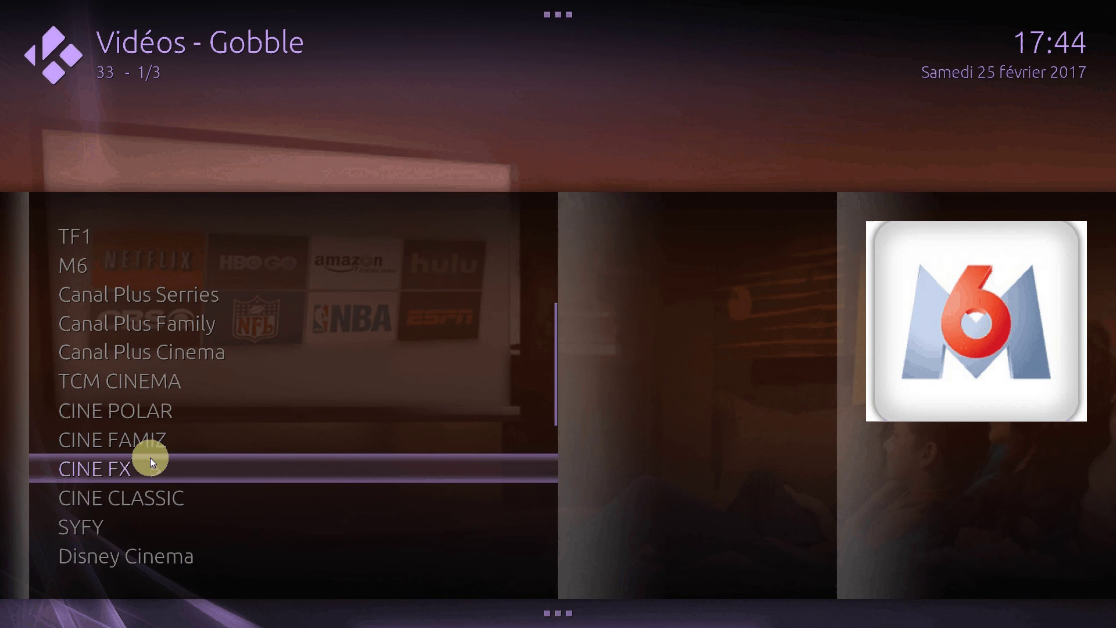
{"action": "scroll", "coordinate": [146, 444], "scroll_direction": "down", "scroll_amount": 7}
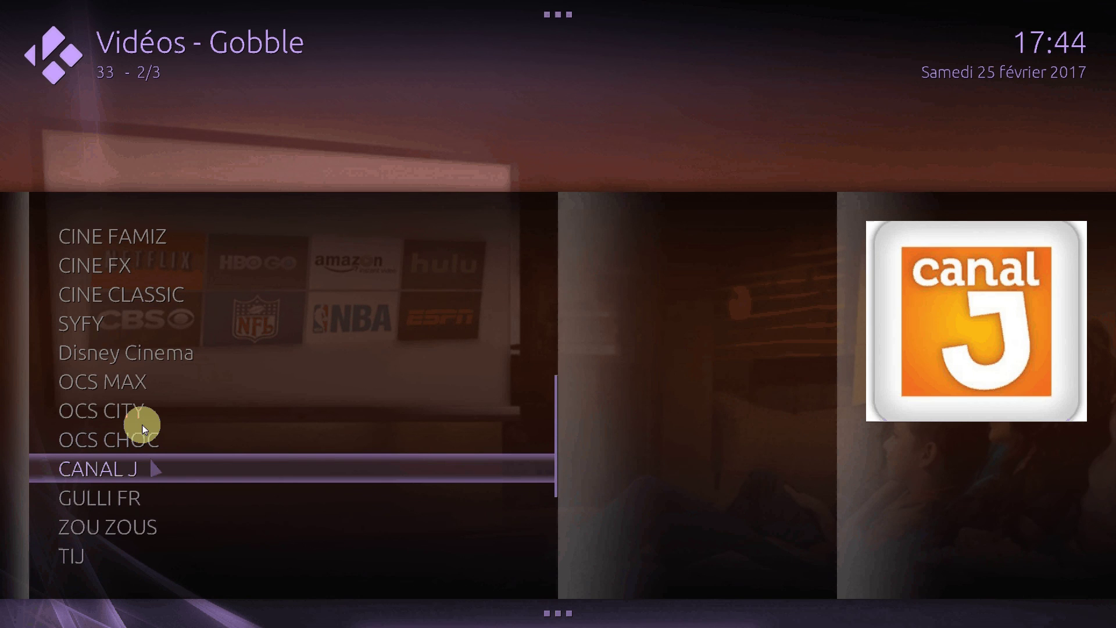
{"action": "left_click", "coordinate": [156, 388]}
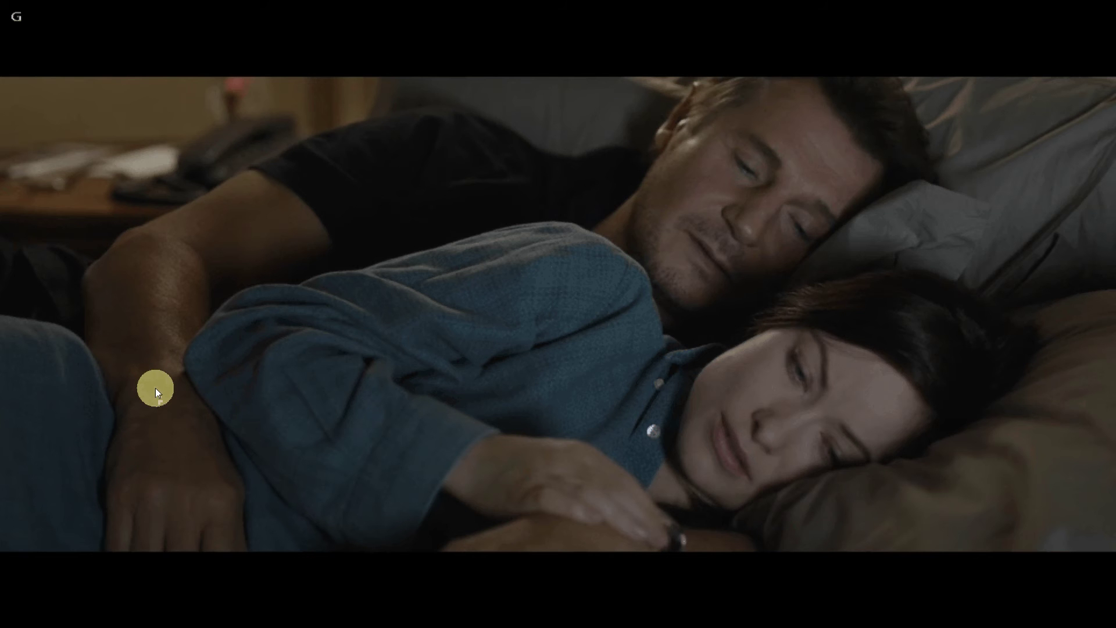
{"action": "mouse_move", "coordinate": [441, 280]}
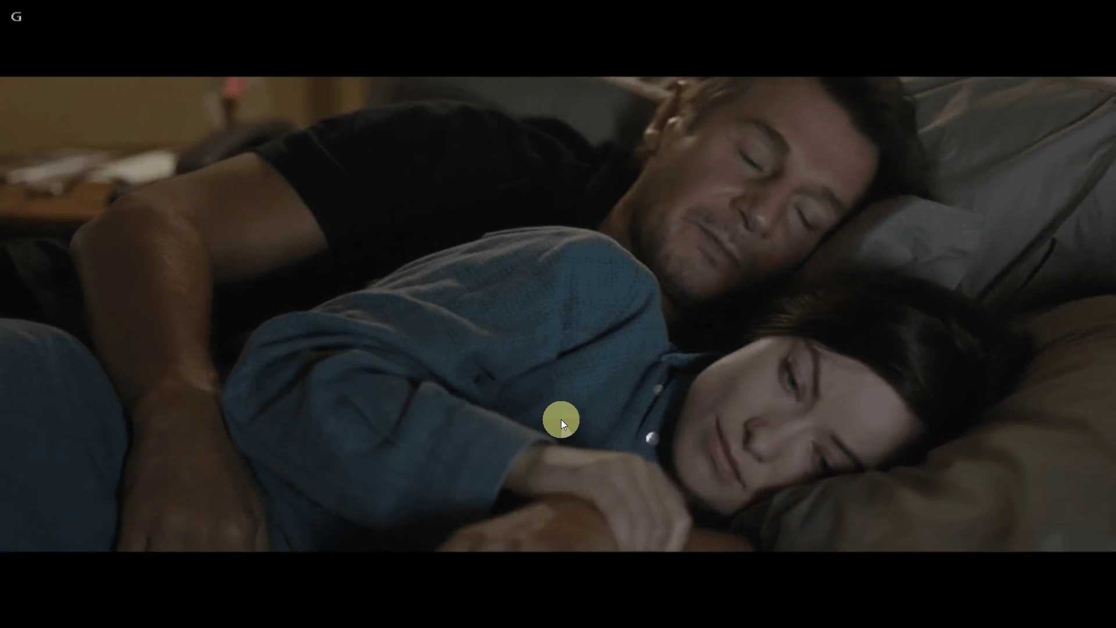
{"action": "mouse_move", "coordinate": [682, 231]}
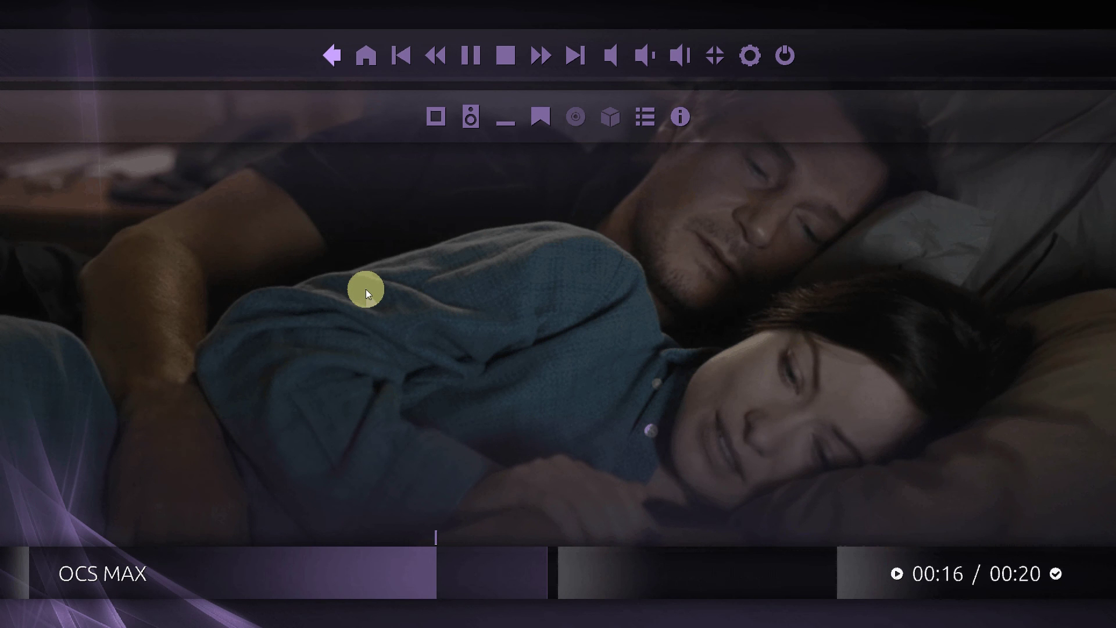
{"action": "left_click", "coordinate": [506, 54]}
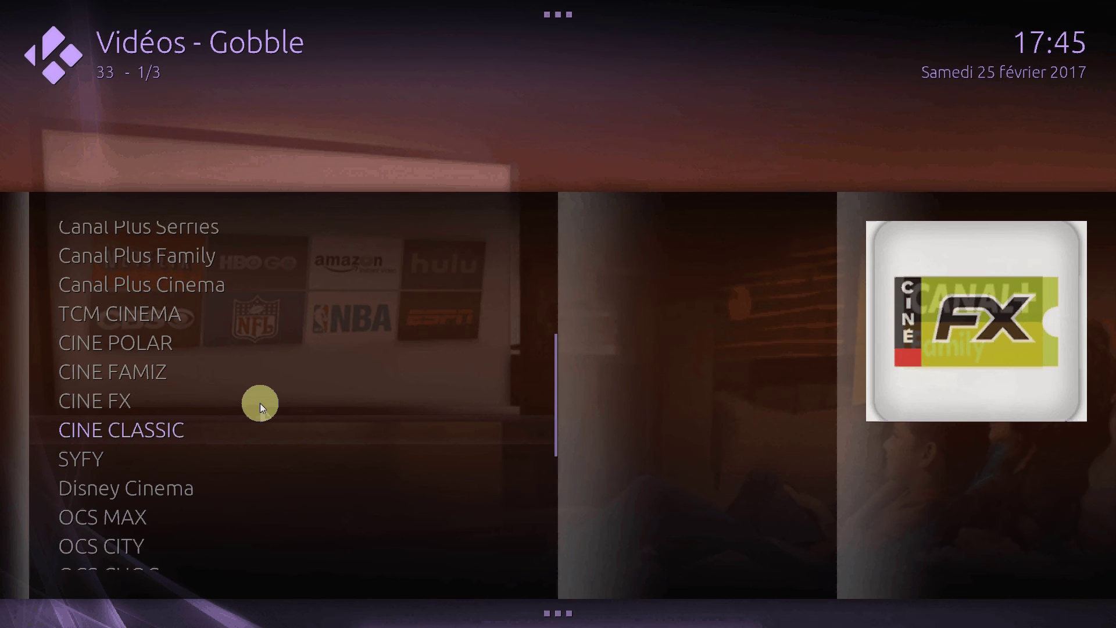
Look through the French channel list down to Boomrang France and back up, and return to Gobble's category list.
{"action": "scroll", "coordinate": [260, 403], "scroll_direction": "down", "scroll_amount": 12}
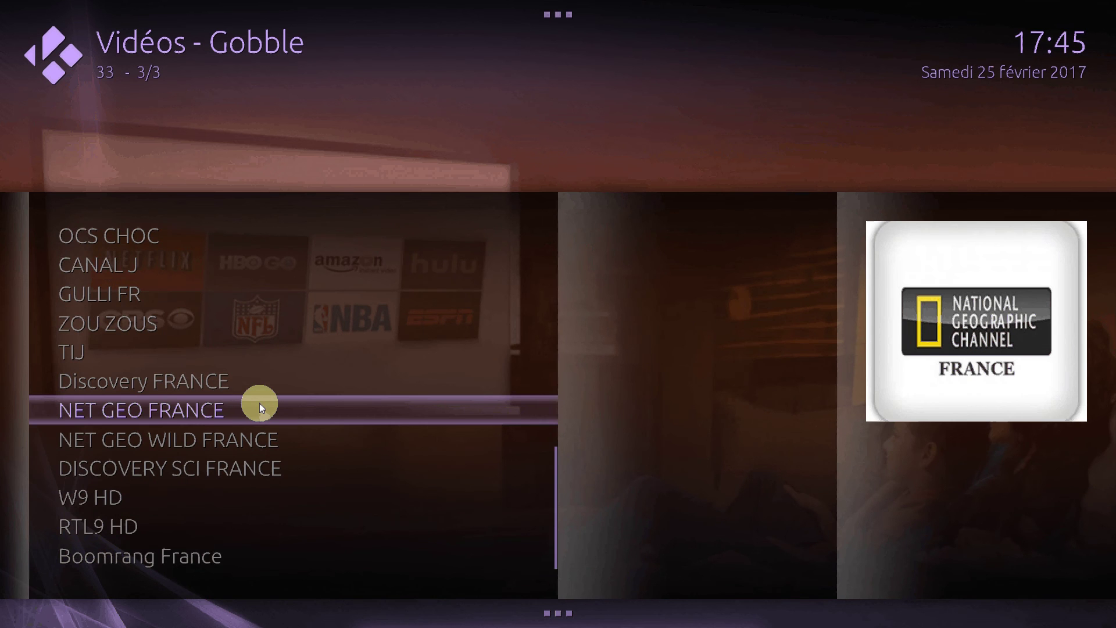
{"action": "scroll", "coordinate": [242, 479], "scroll_direction": "up", "scroll_amount": 12}
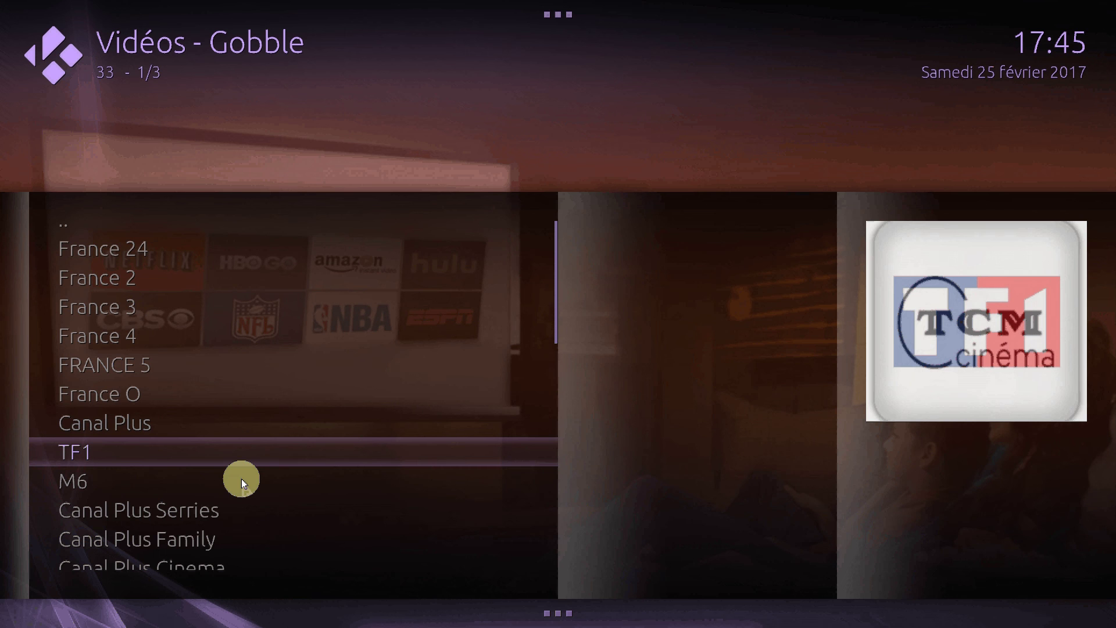
{"action": "scroll", "coordinate": [242, 479], "scroll_direction": "up", "scroll_amount": 8}
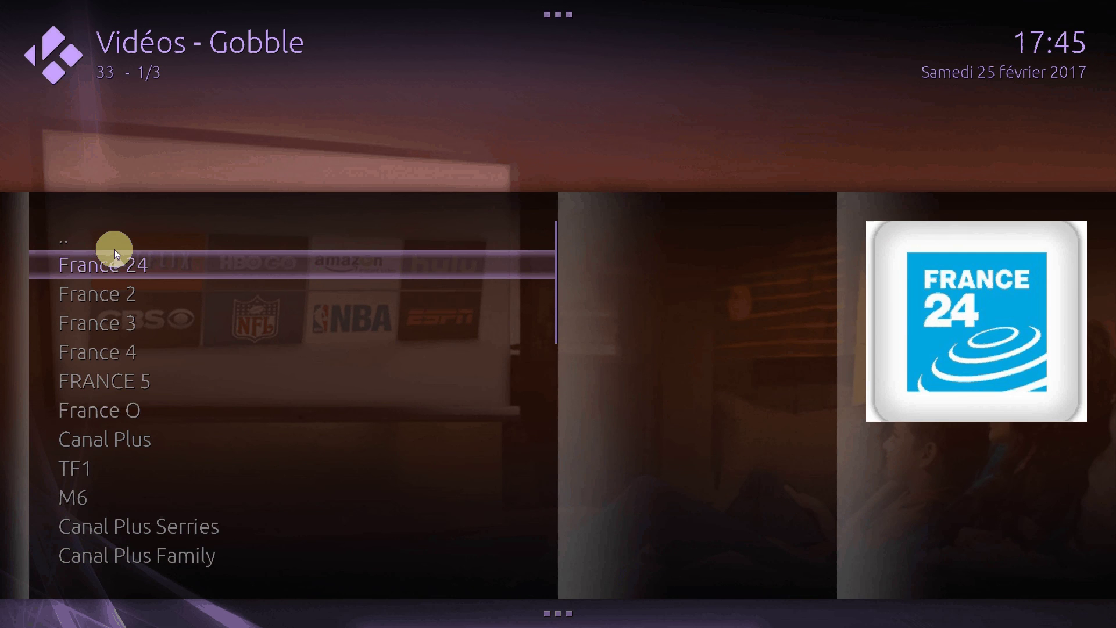
{"action": "left_click", "coordinate": [114, 248]}
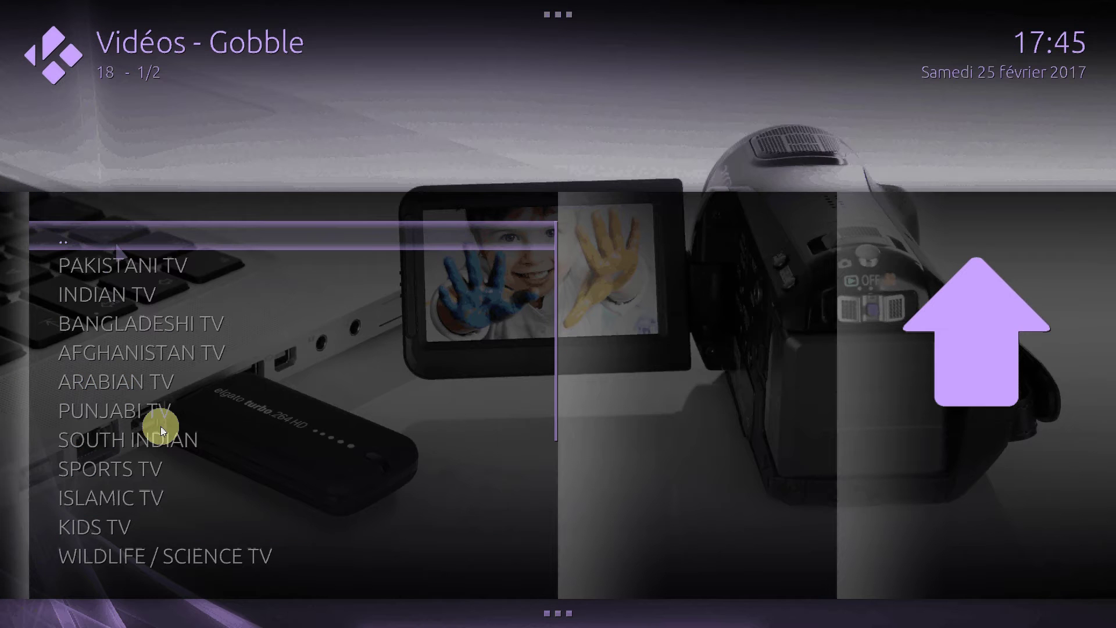
Look through Gobble's category list and open the SPORTS TV category.
{"action": "scroll", "coordinate": [174, 475], "scroll_direction": "down", "scroll_amount": 5}
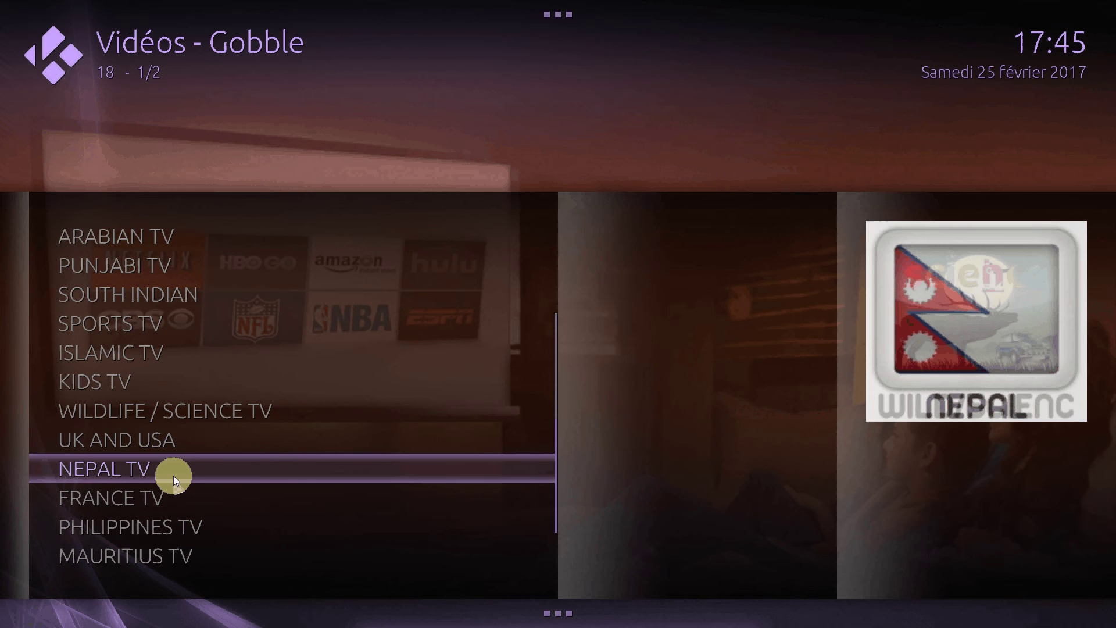
{"action": "scroll", "coordinate": [174, 476], "scroll_direction": "down", "scroll_amount": 2}
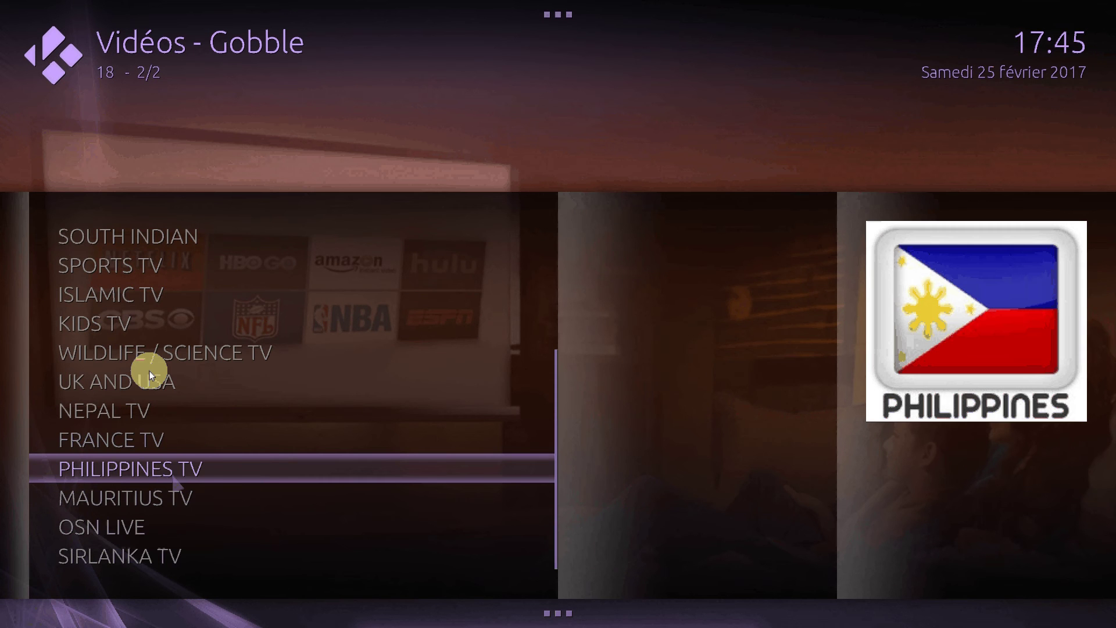
{"action": "scroll", "coordinate": [148, 371], "scroll_direction": "up", "scroll_amount": 4}
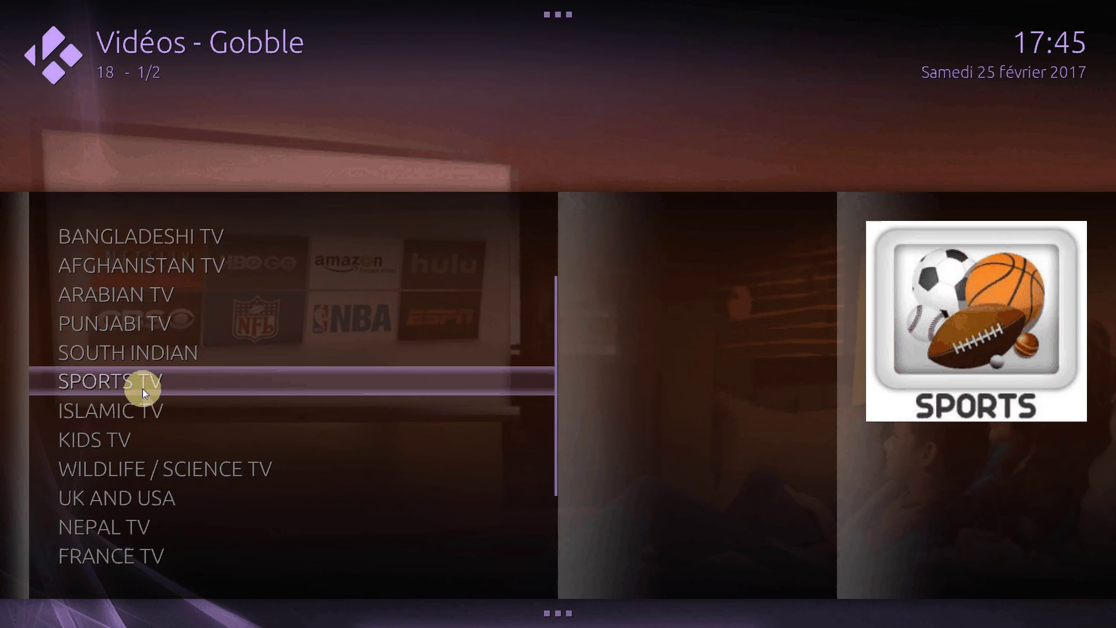
{"action": "left_click", "coordinate": [142, 388]}
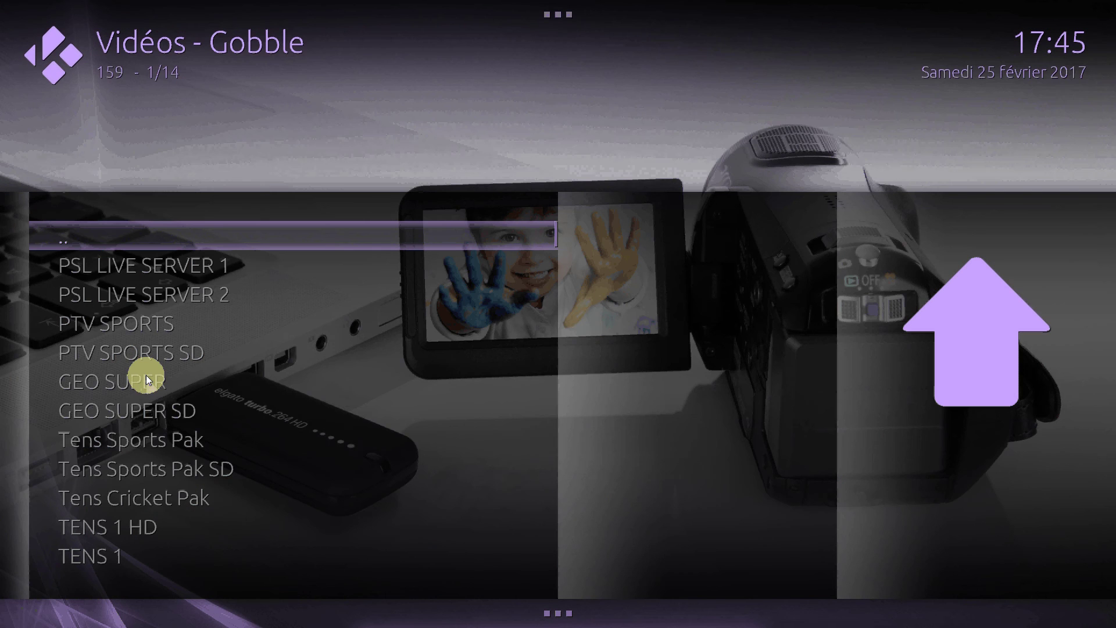
Look through Gobble's sports channel list down to SPORTS TV TR and back up to the BEIN SD channels.
{"action": "scroll", "coordinate": [146, 375], "scroll_direction": "down", "scroll_amount": 12}
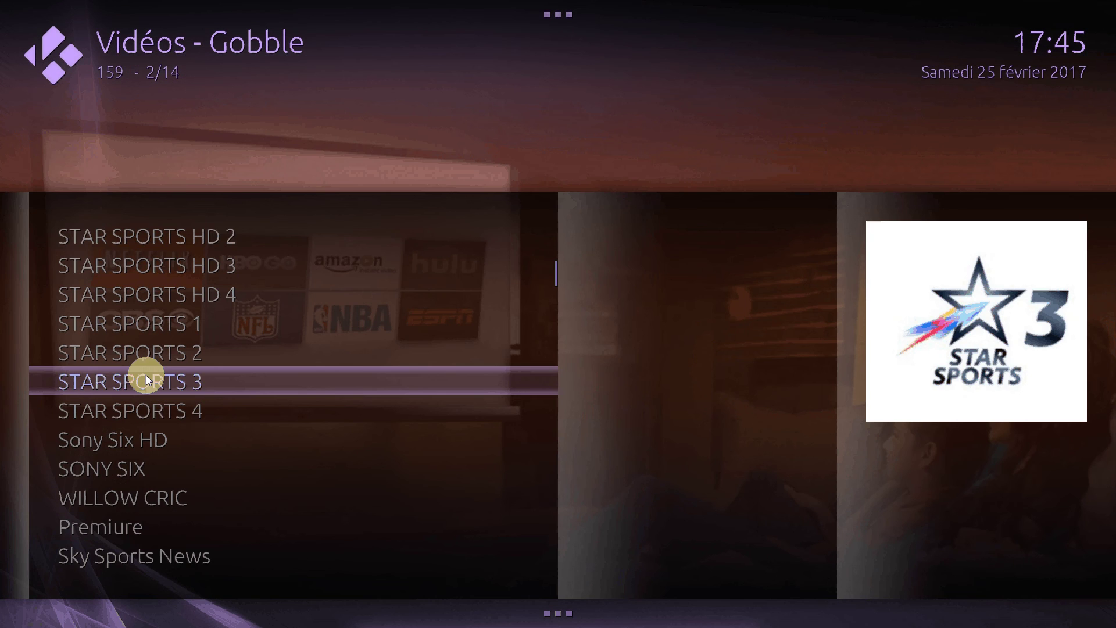
{"action": "scroll", "coordinate": [146, 379], "scroll_direction": "down", "scroll_amount": 5}
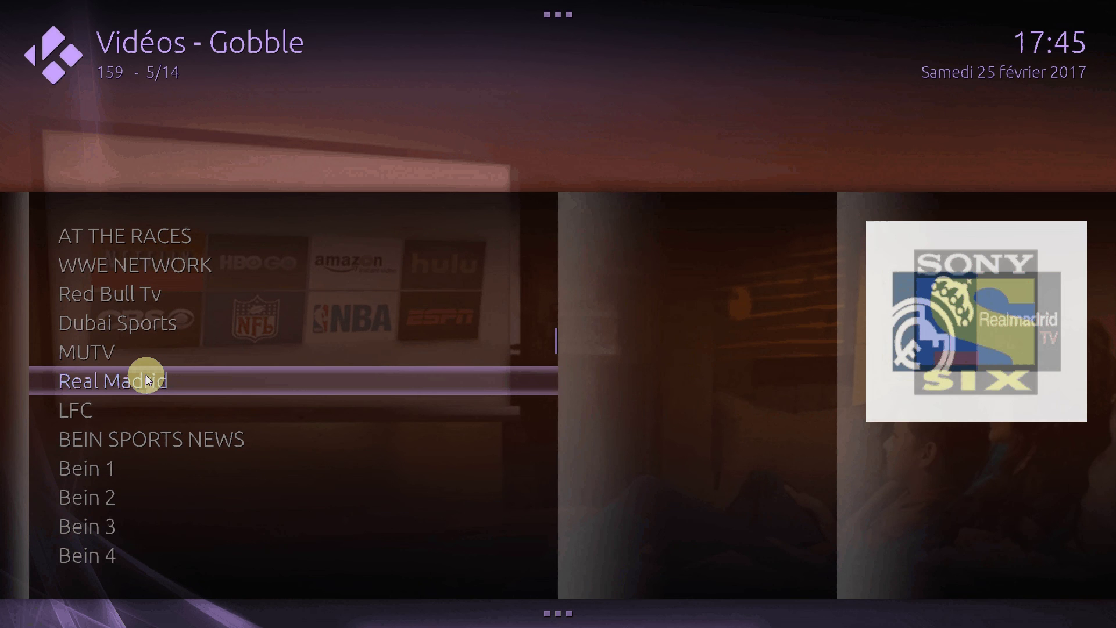
{"action": "scroll", "coordinate": [147, 379], "scroll_direction": "down", "scroll_amount": 4}
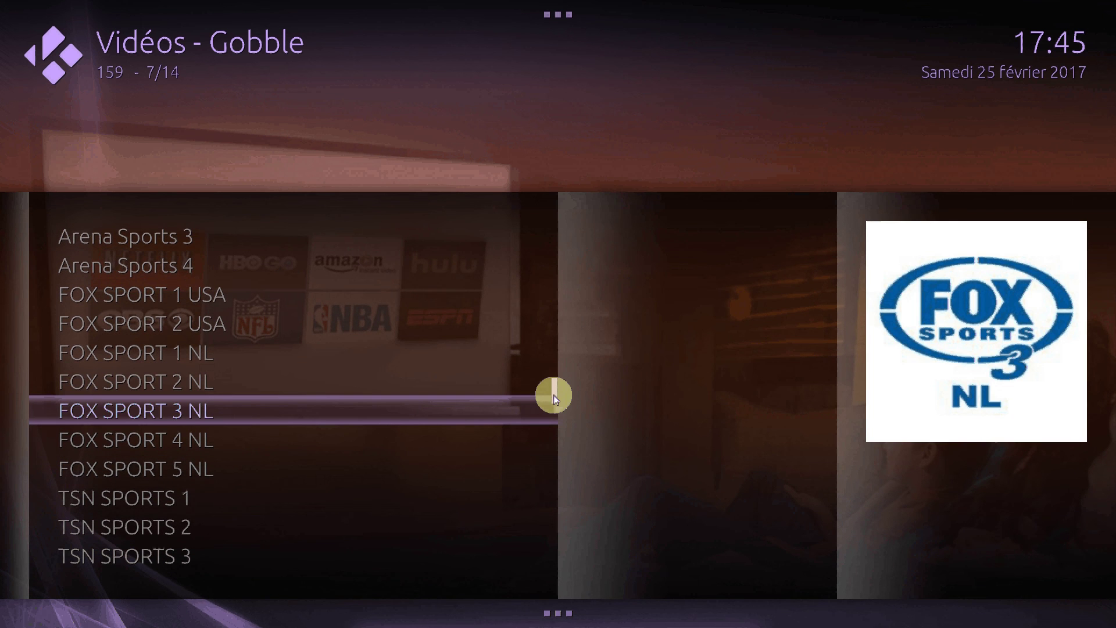
{"action": "scroll", "coordinate": [554, 395], "scroll_direction": "down", "scroll_amount": 2}
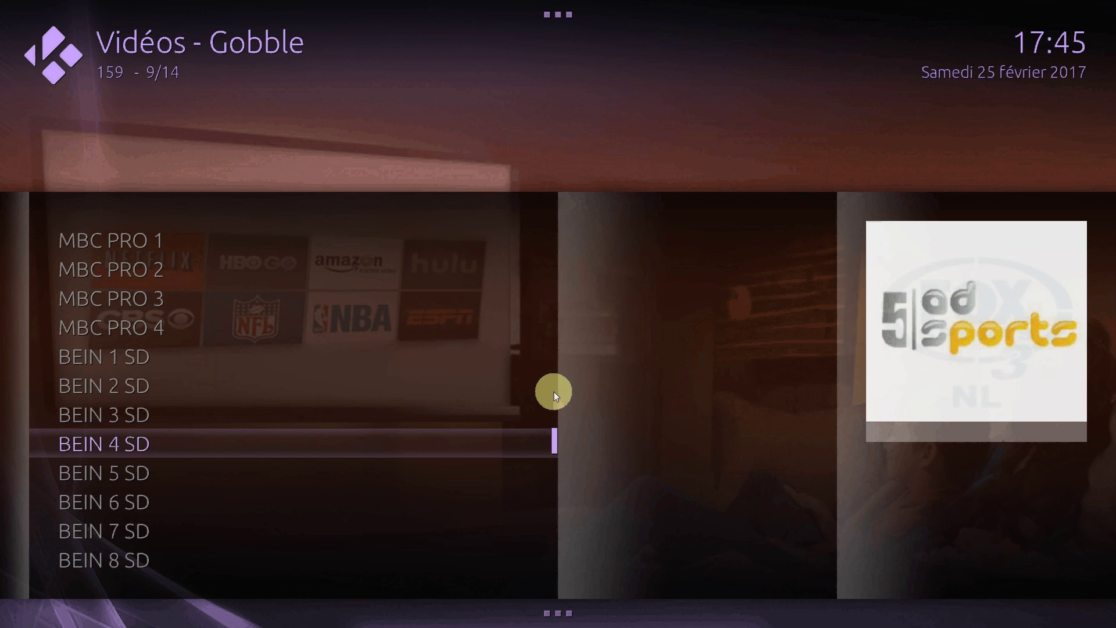
{"action": "scroll", "coordinate": [553, 392], "scroll_direction": "up", "scroll_amount": 3}
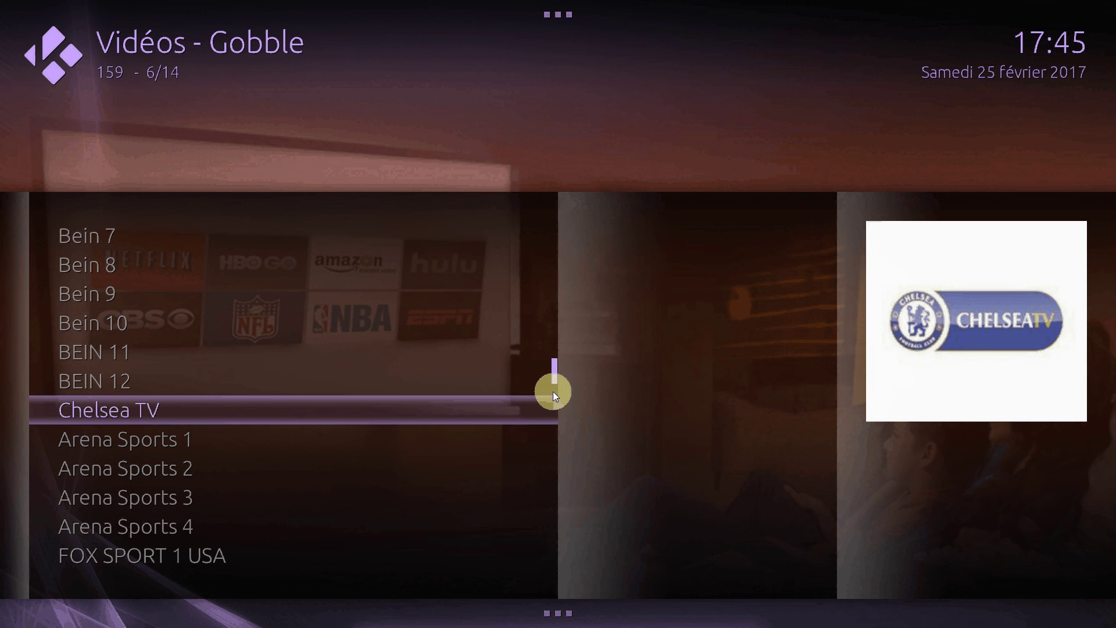
{"action": "scroll", "coordinate": [552, 392], "scroll_direction": "down", "scroll_amount": 4}
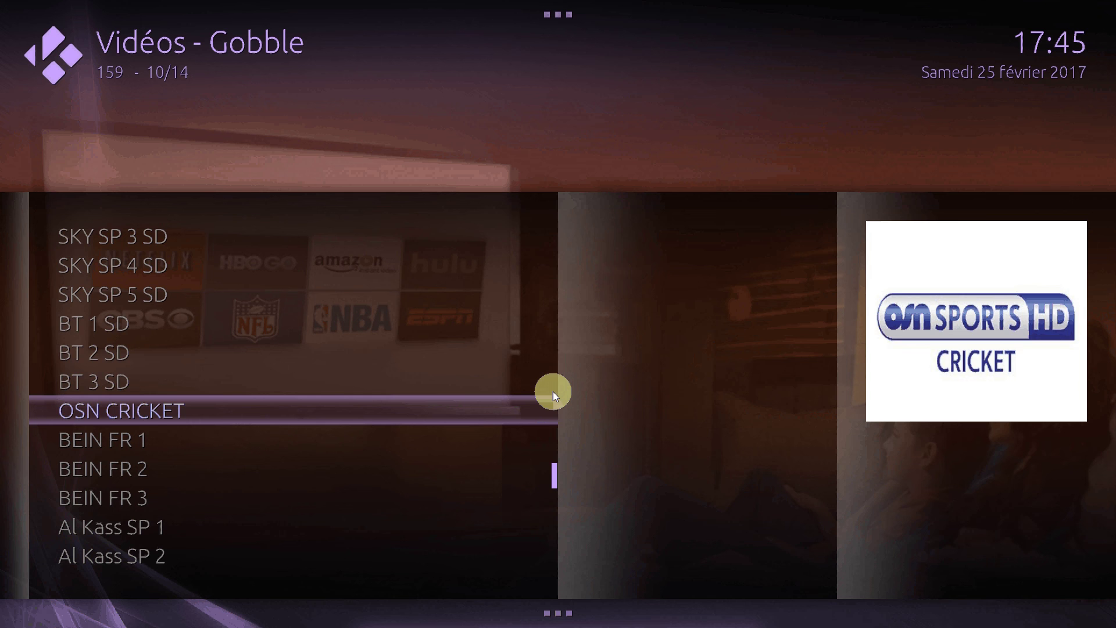
{"action": "scroll", "coordinate": [552, 391], "scroll_direction": "down", "scroll_amount": 1}
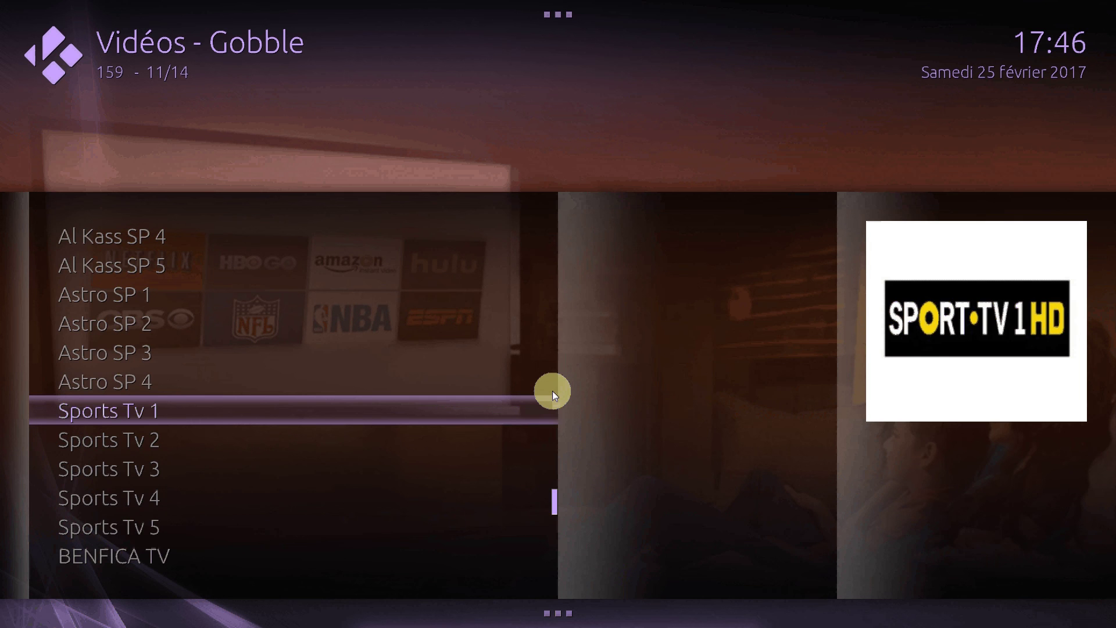
{"action": "scroll", "coordinate": [552, 391], "scroll_direction": "down", "scroll_amount": 1}
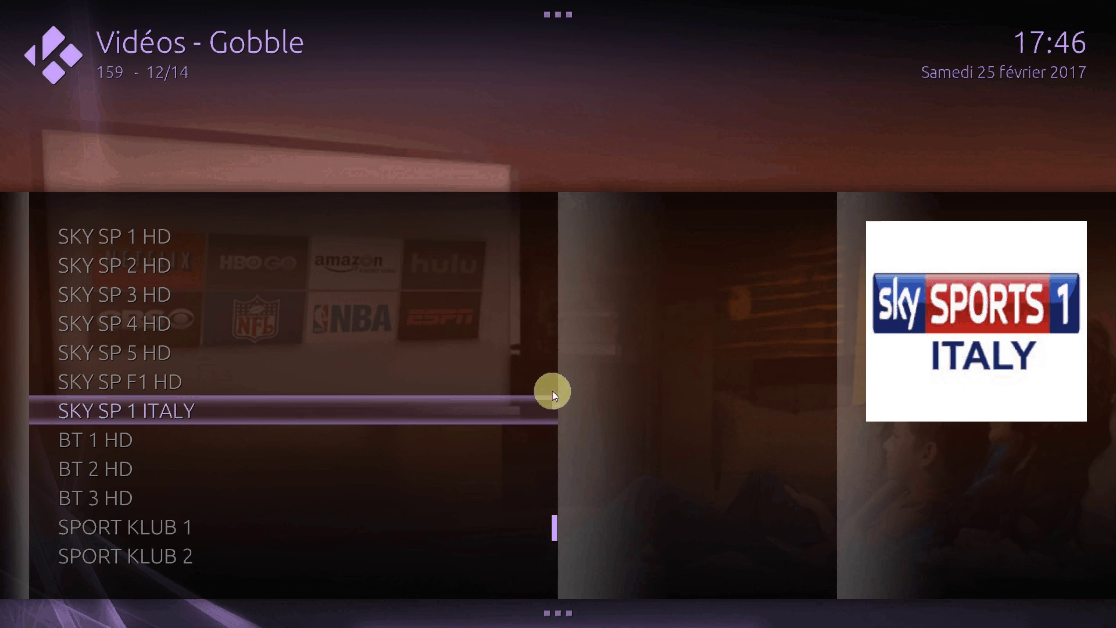
{"action": "scroll", "coordinate": [553, 390], "scroll_direction": "down", "scroll_amount": 2}
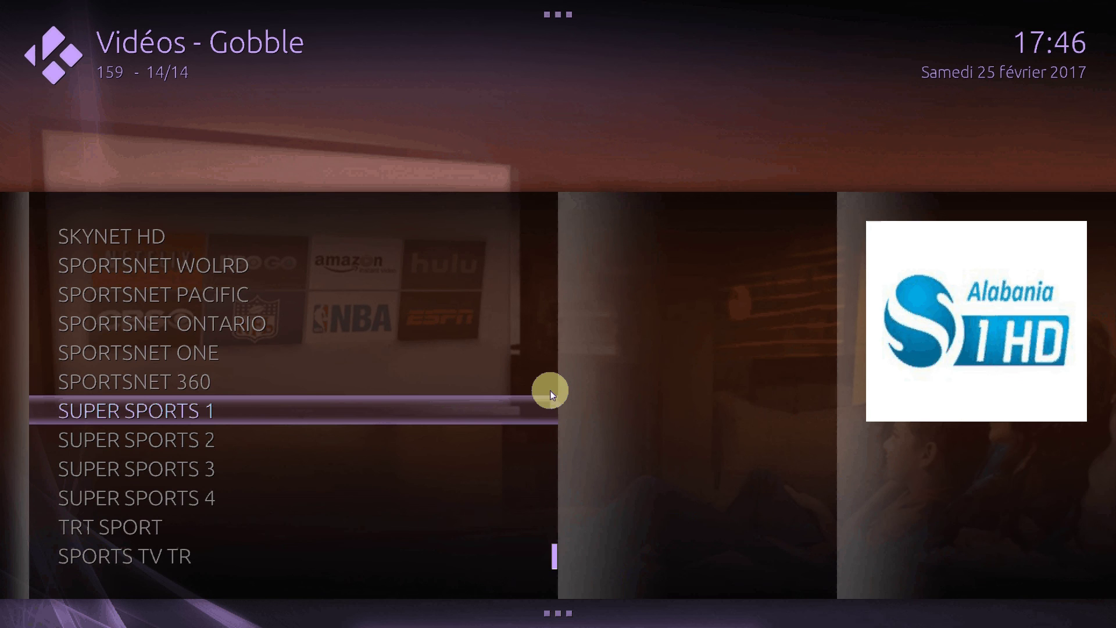
{"action": "scroll", "coordinate": [549, 391], "scroll_direction": "up", "scroll_amount": 5}
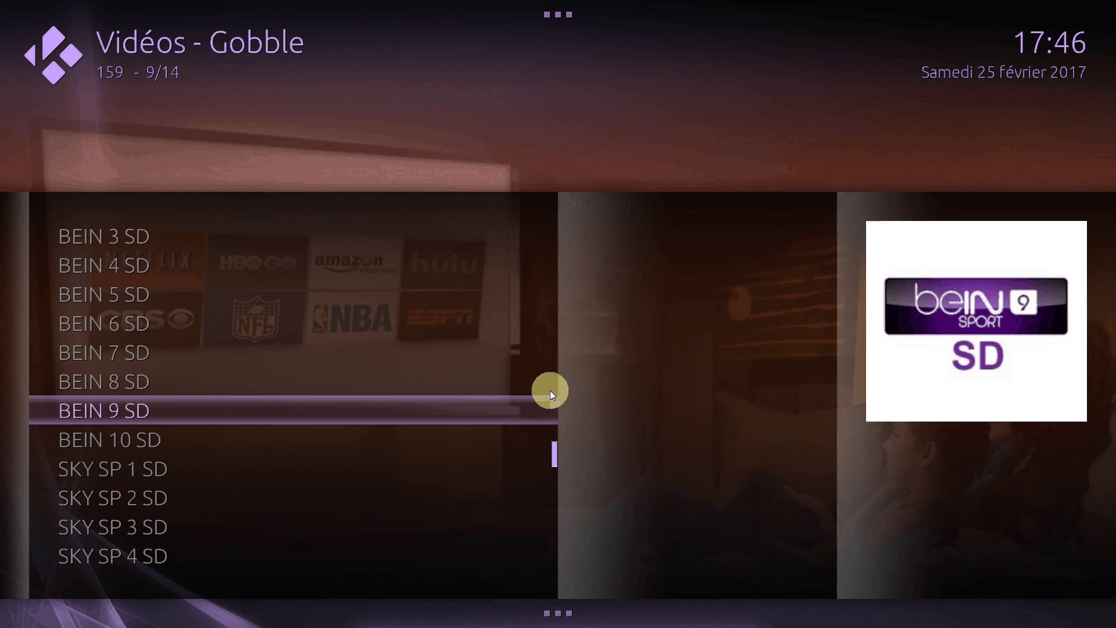
Try to play the BEIN FR 1 and BEIN FR 2 channels from the sports list.
{"action": "scroll", "coordinate": [550, 390], "scroll_direction": "down", "scroll_amount": 1}
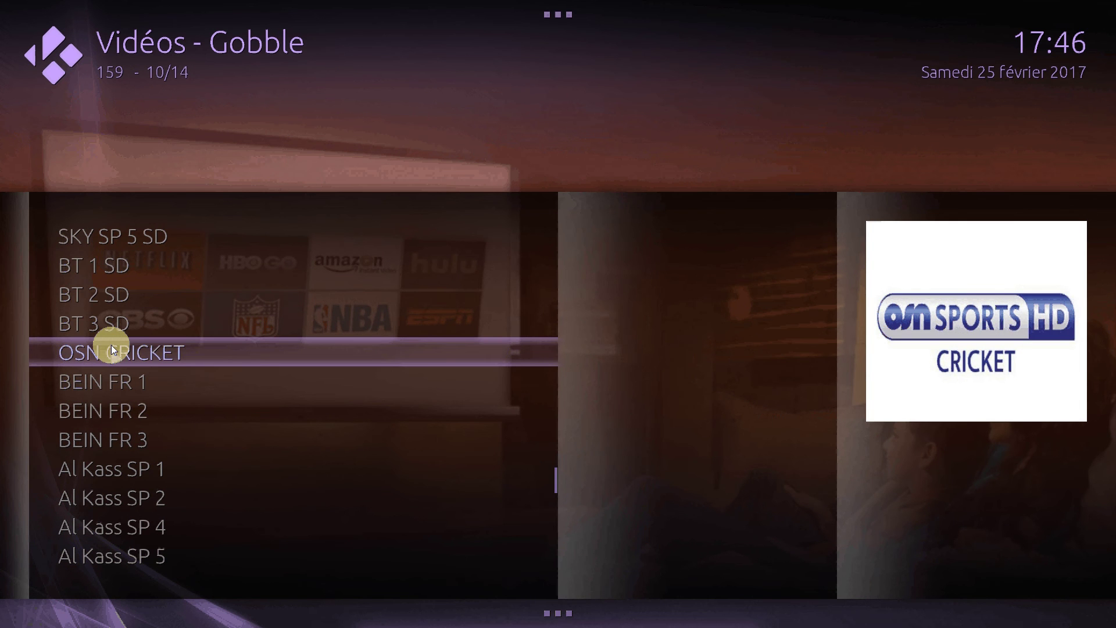
{"action": "right_click", "coordinate": [122, 381]}
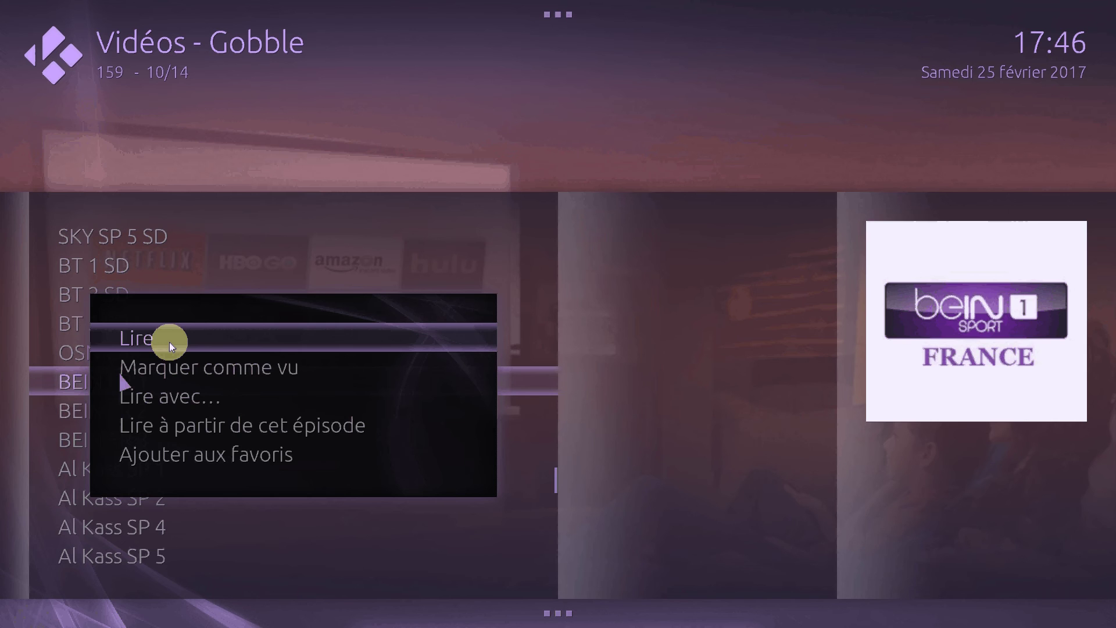
{"action": "left_click", "coordinate": [169, 342]}
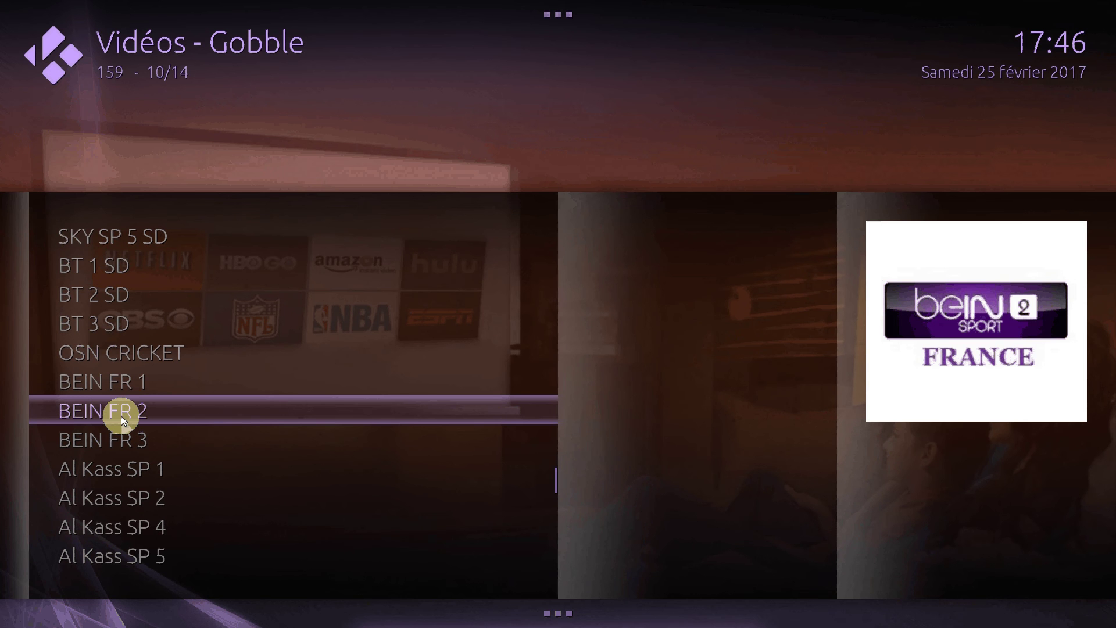
{"action": "right_click", "coordinate": [121, 417]}
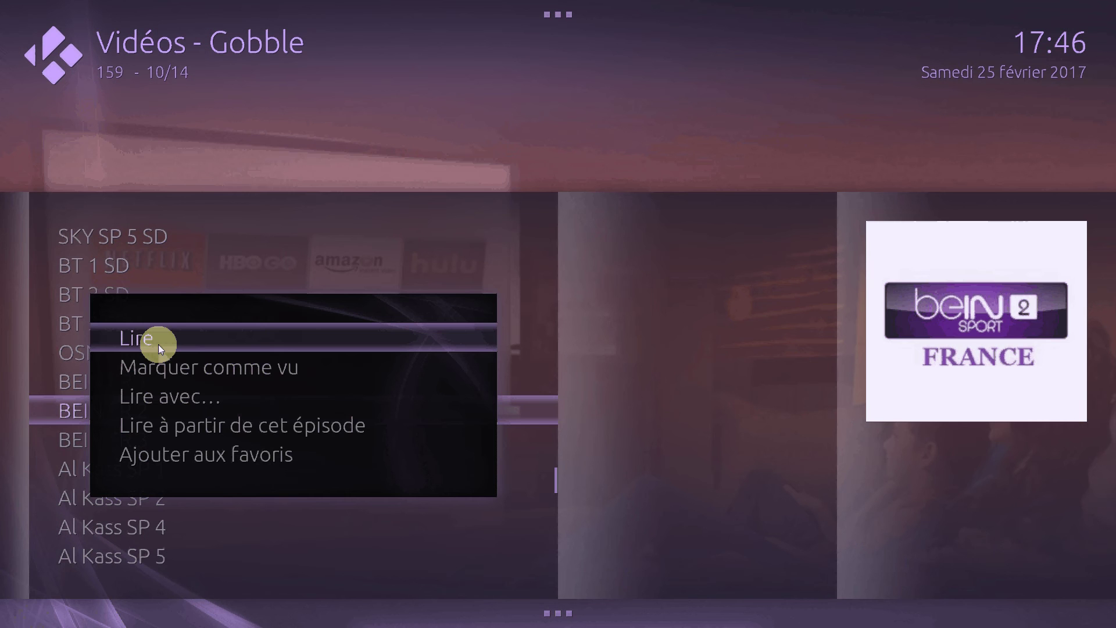
{"action": "left_click", "coordinate": [158, 344]}
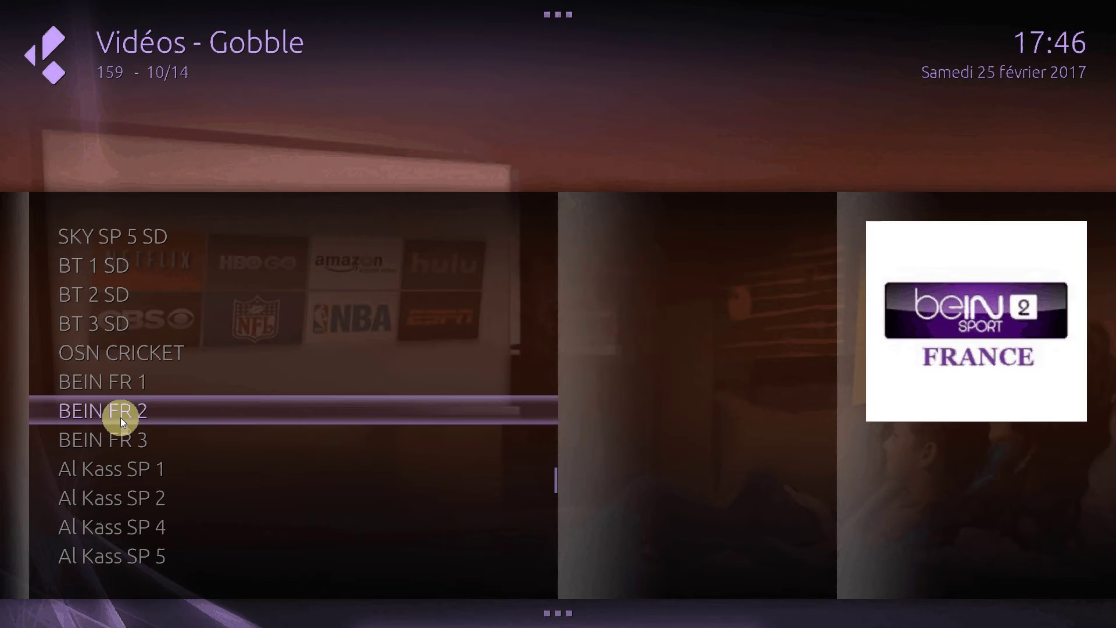
Try to play the BEIN 2 SD channel from the sports list.
{"action": "scroll", "coordinate": [121, 417], "scroll_direction": "up", "scroll_amount": 8}
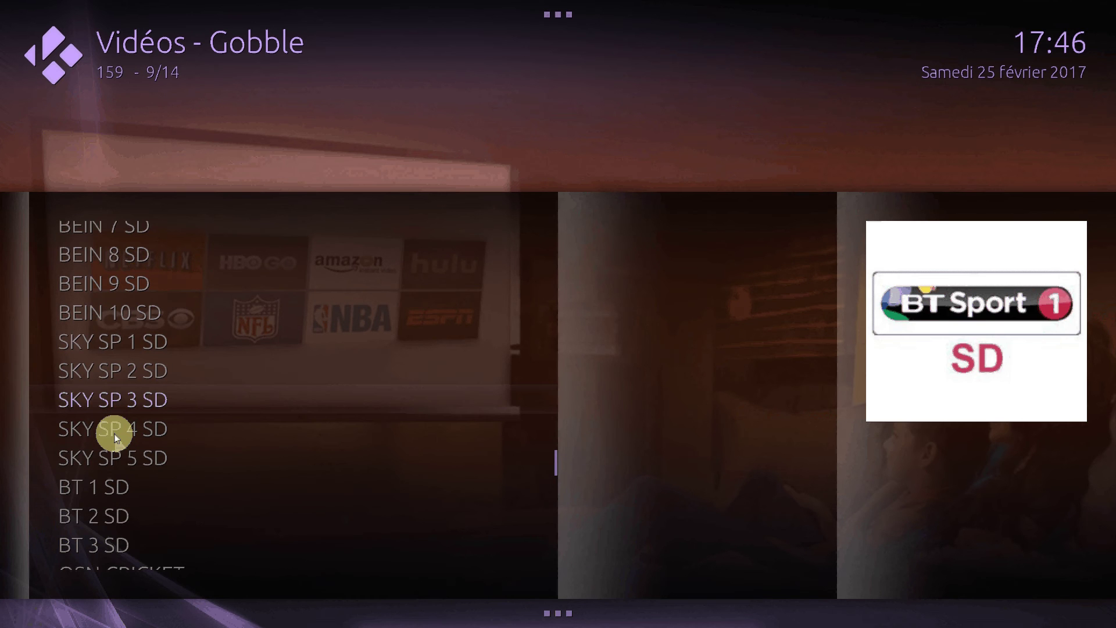
{"action": "scroll", "coordinate": [114, 439], "scroll_direction": "up", "scroll_amount": 7}
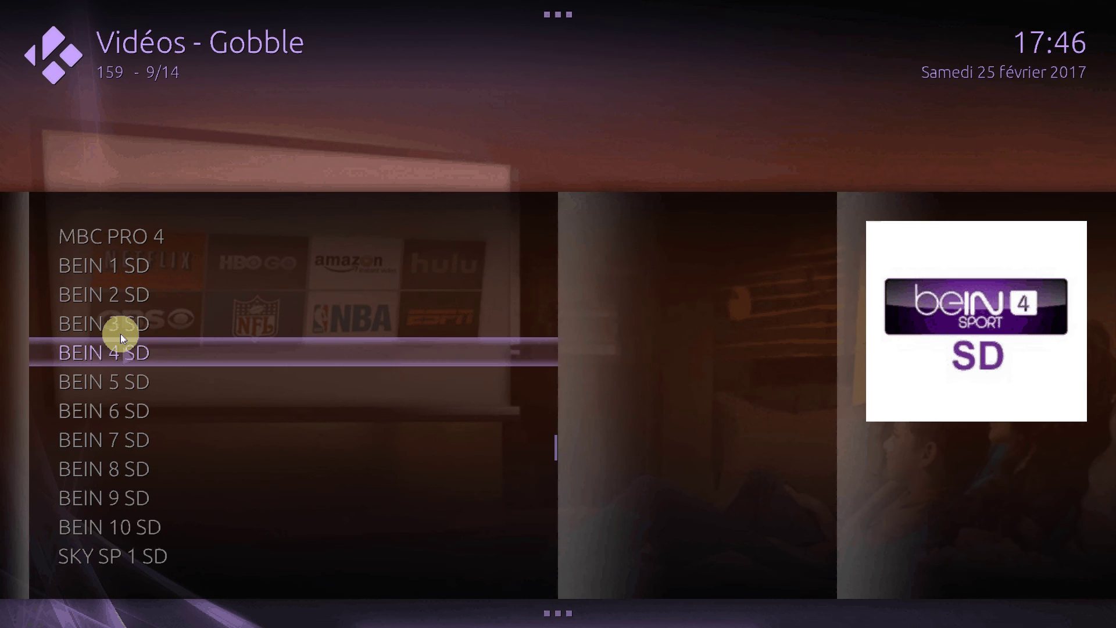
{"action": "right_click", "coordinate": [151, 307]}
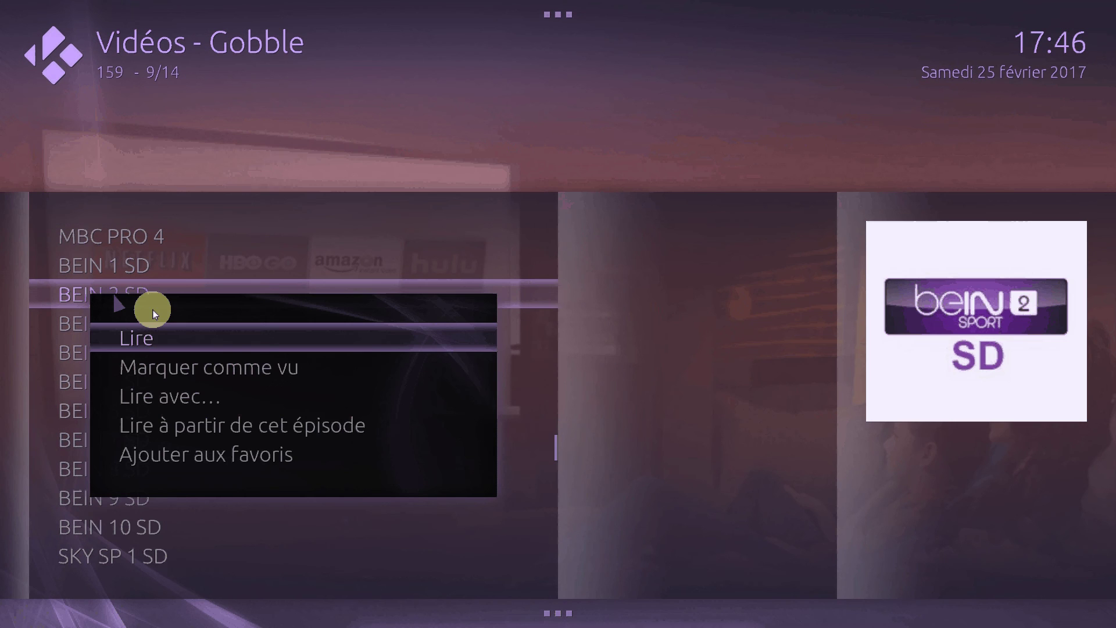
{"action": "left_click", "coordinate": [176, 334]}
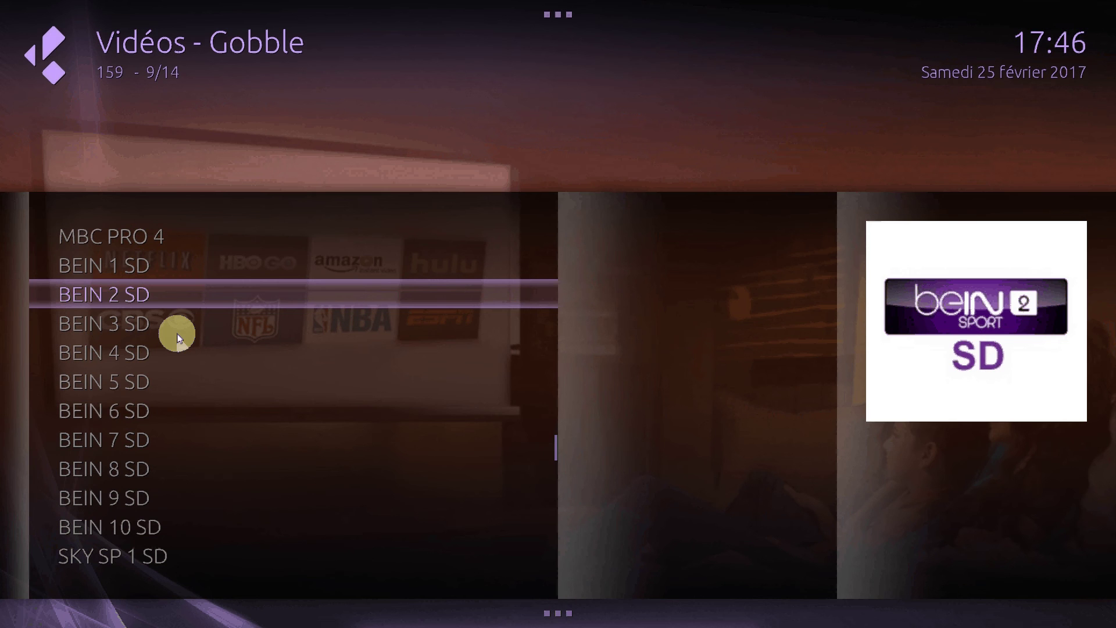
Go back to the start of the sports channel list and leave Gobble for the home screen.
{"action": "scroll", "coordinate": [103, 364], "scroll_direction": "up", "scroll_amount": 14}
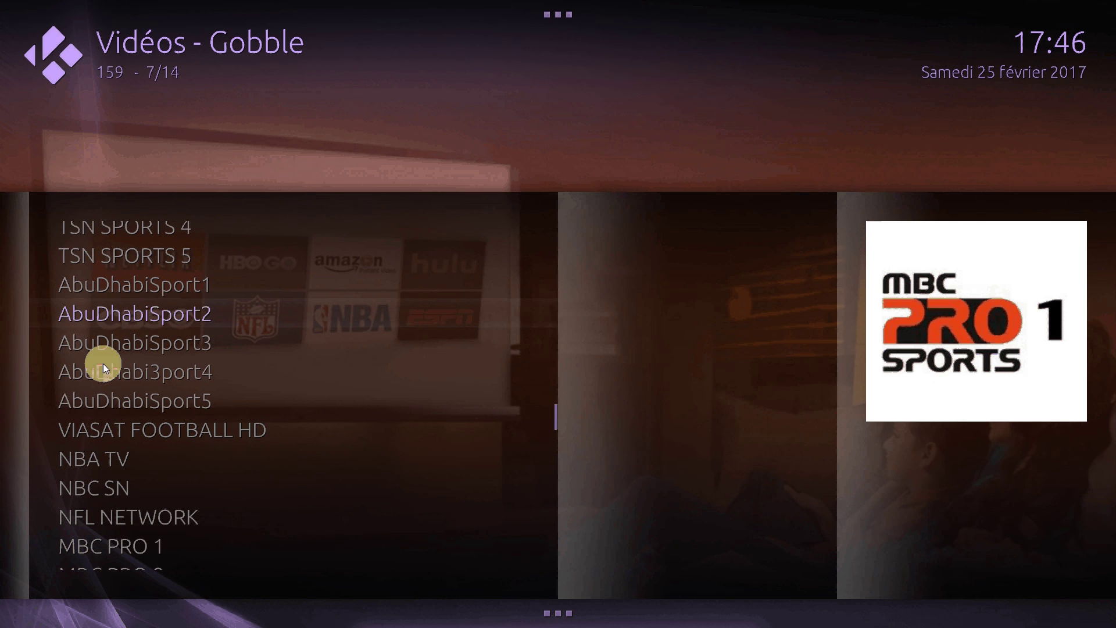
{"action": "scroll", "coordinate": [103, 363], "scroll_direction": "up", "scroll_amount": 20}
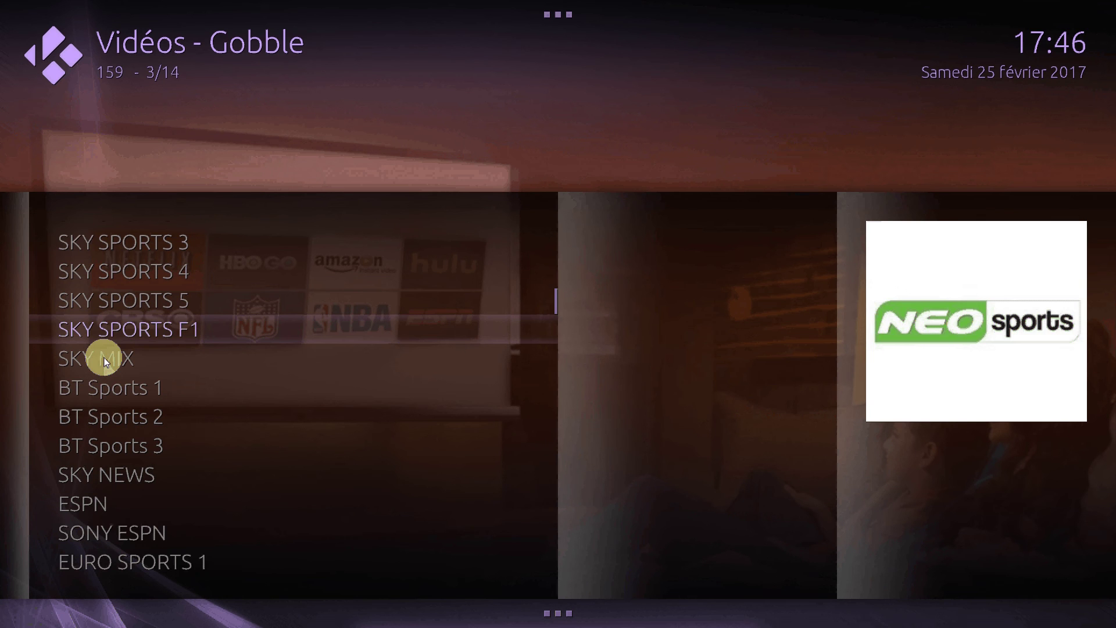
{"action": "scroll", "coordinate": [103, 357], "scroll_direction": "up", "scroll_amount": 14}
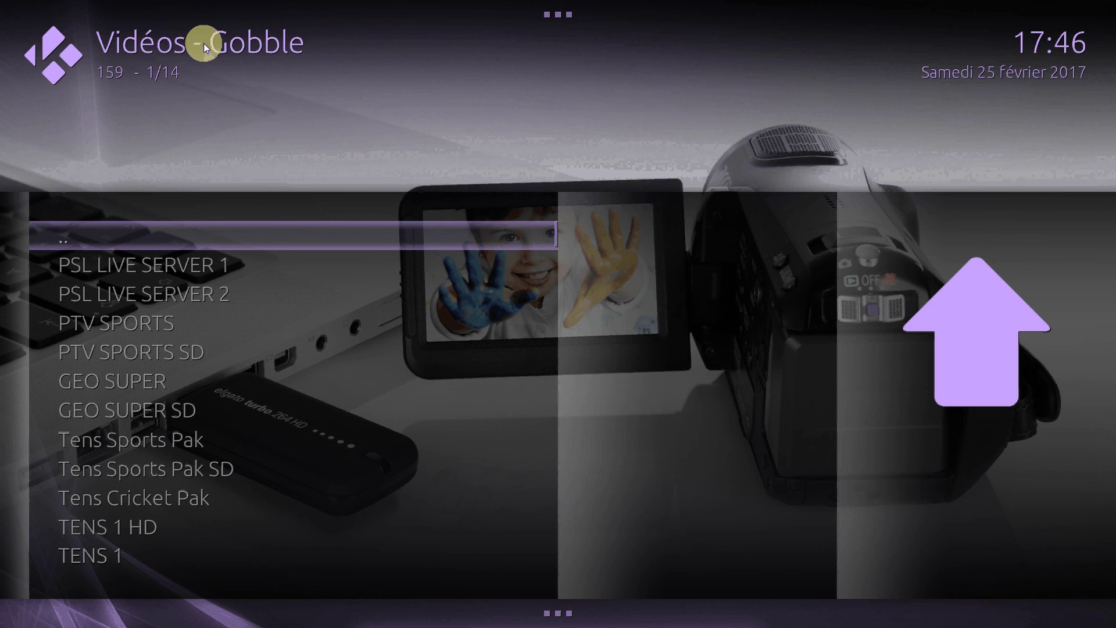
{"action": "left_click", "coordinate": [203, 43]}
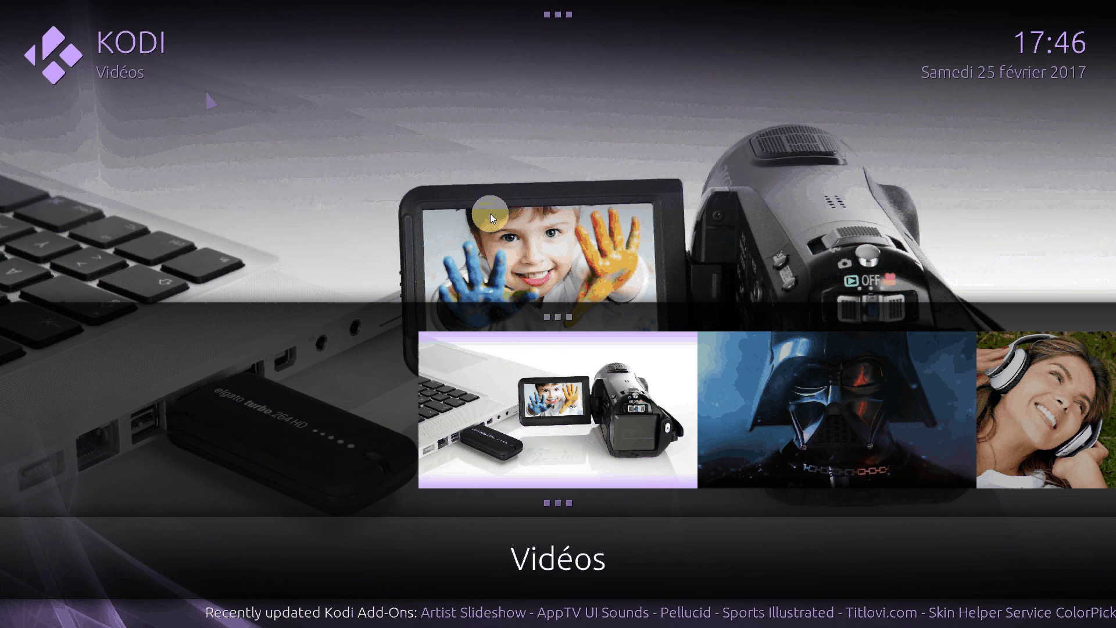
Open the MAD STREAMS video add-on, look through its sections such as MOVIES and World Streams, and return to the home screen.
{"action": "mouse_move", "coordinate": [532, 290]}
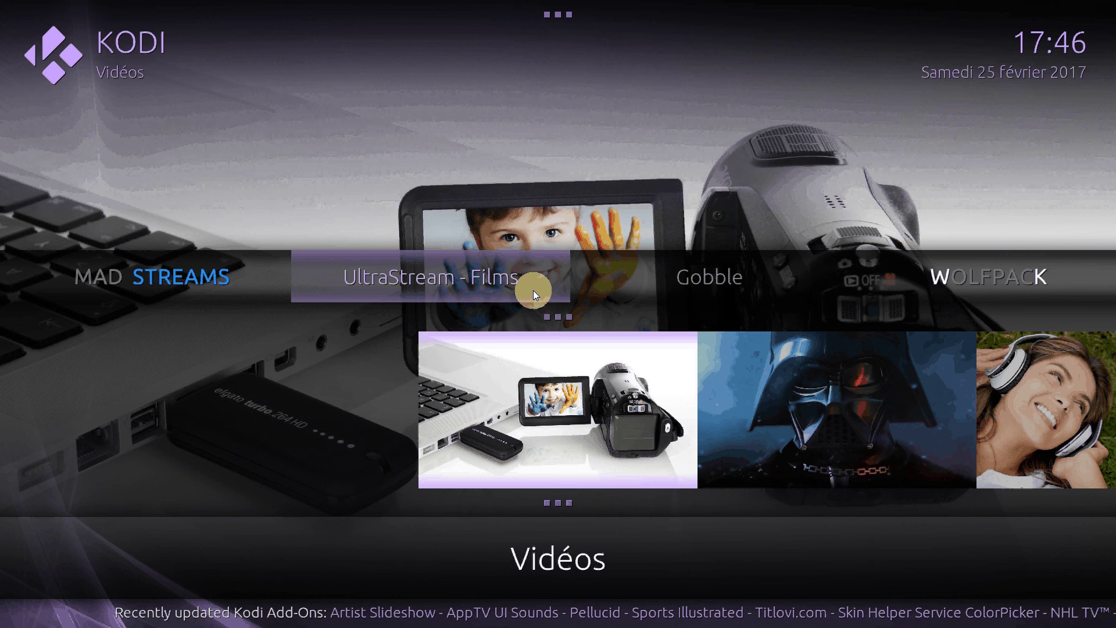
{"action": "scroll", "coordinate": [533, 290], "scroll_direction": "up", "scroll_amount": 1}
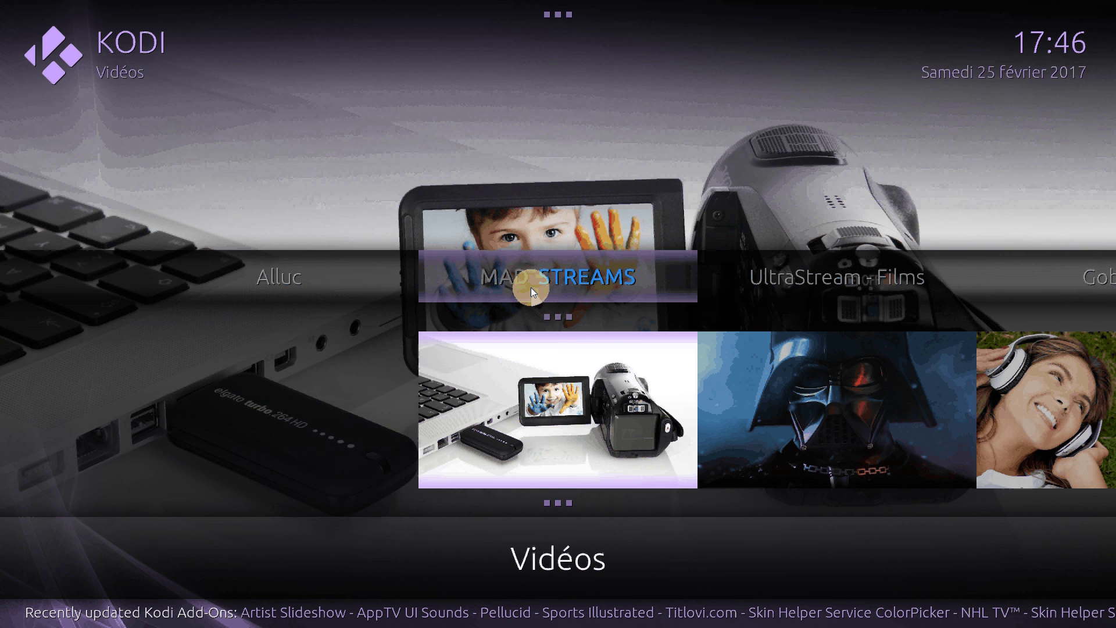
{"action": "left_click", "coordinate": [531, 287]}
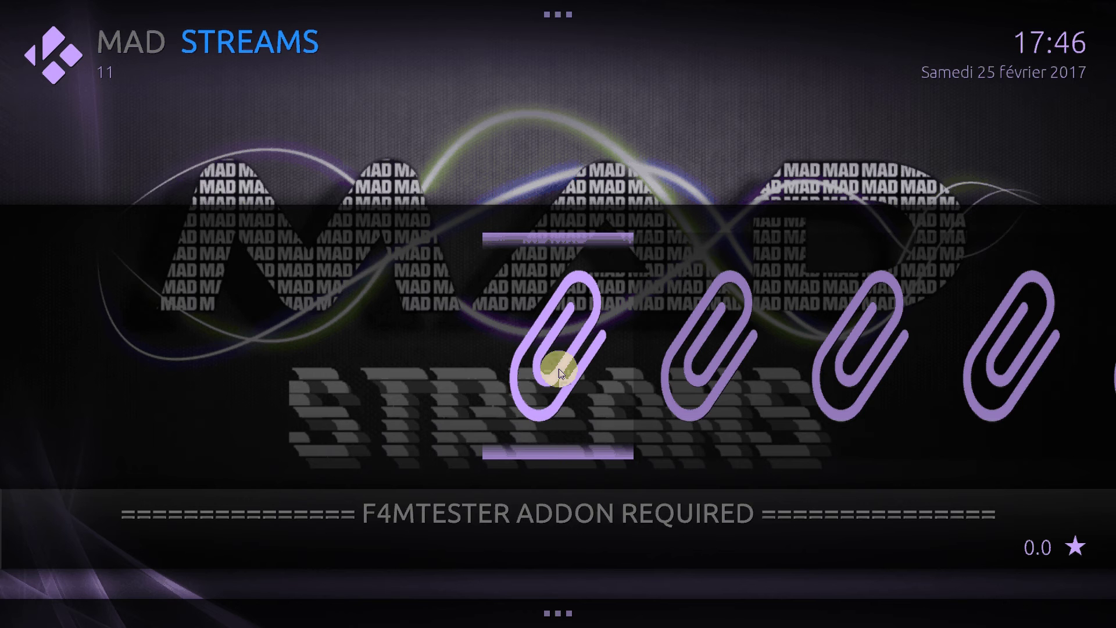
{"action": "scroll", "coordinate": [556, 366], "scroll_direction": "down", "scroll_amount": 9}
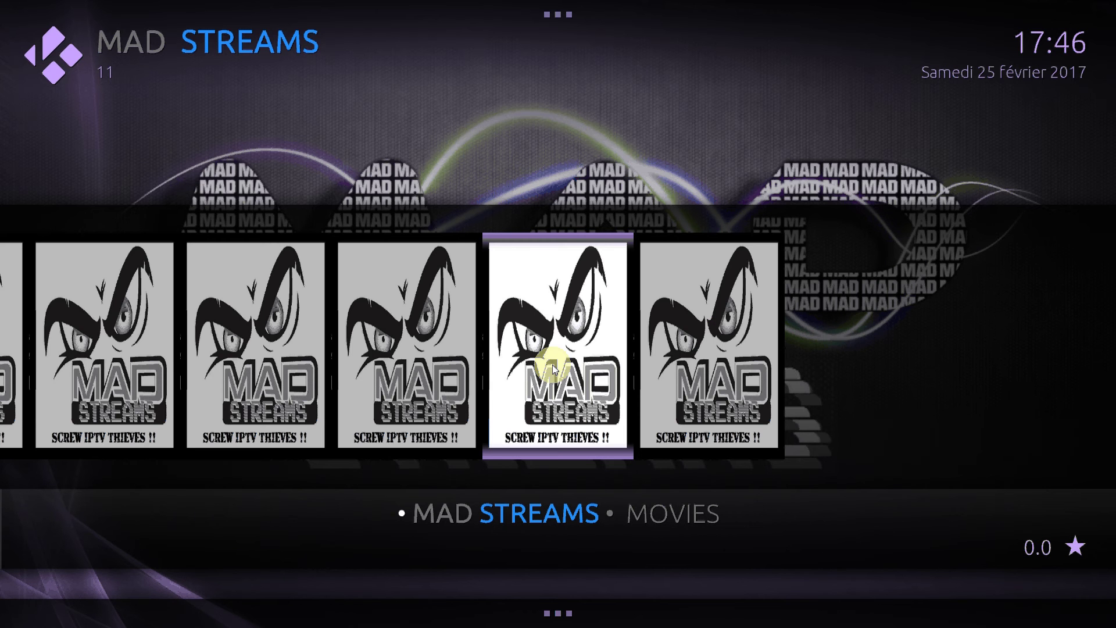
{"action": "scroll", "coordinate": [552, 364], "scroll_direction": "up", "scroll_amount": 2}
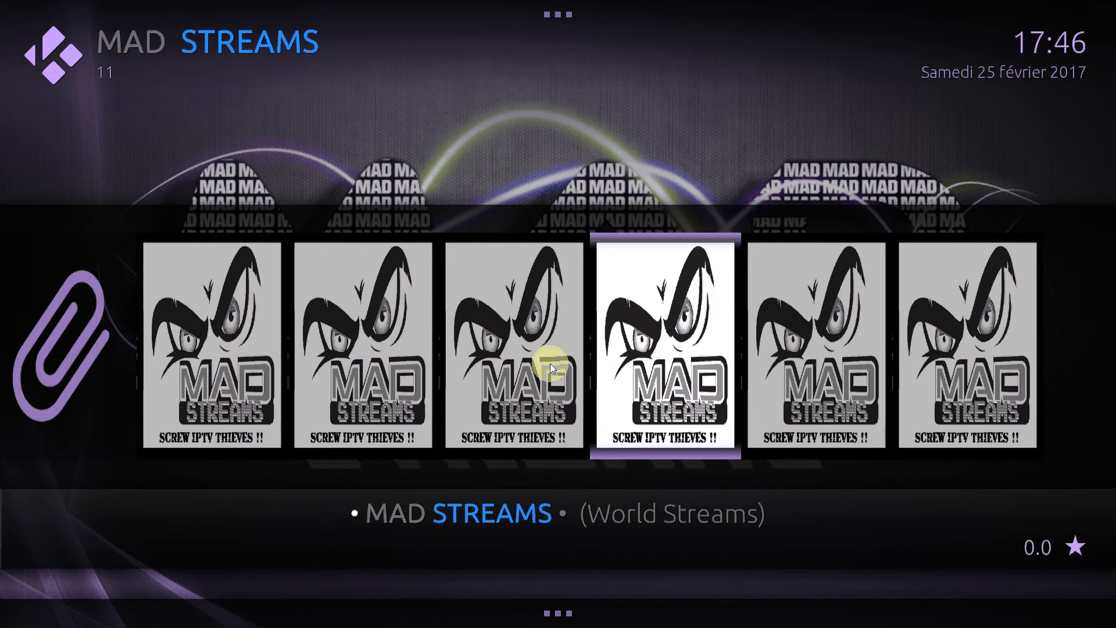
{"action": "right_click", "coordinate": [550, 364]}
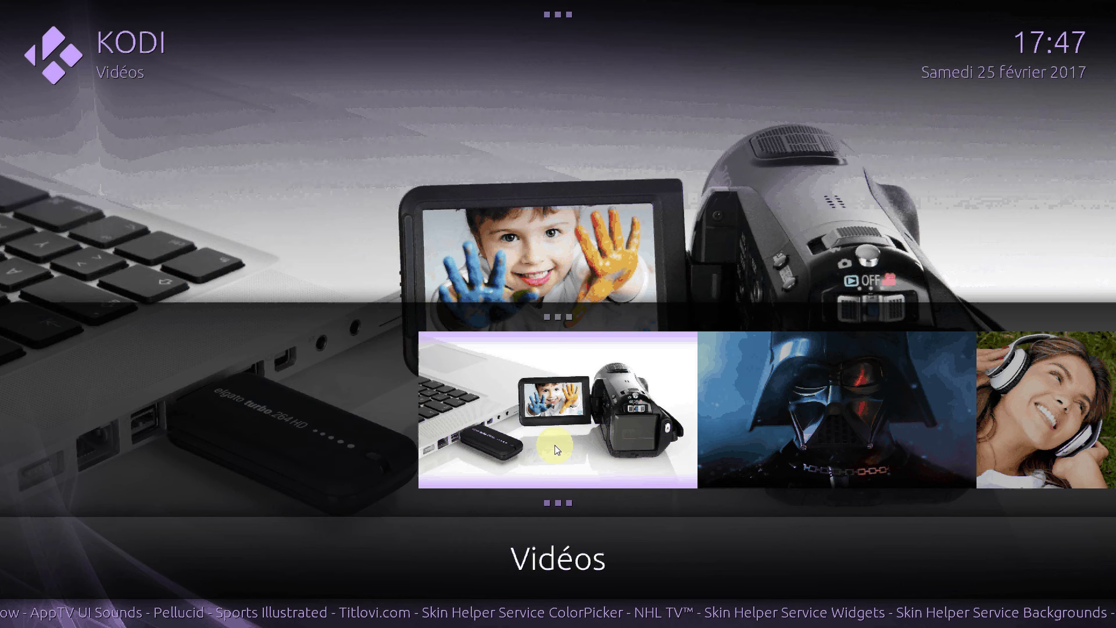
Open MAD STREAMS, look through its sections, and open the first server, iptv.jebbari.com, in the Free Servers section.
{"action": "mouse_move", "coordinate": [578, 284]}
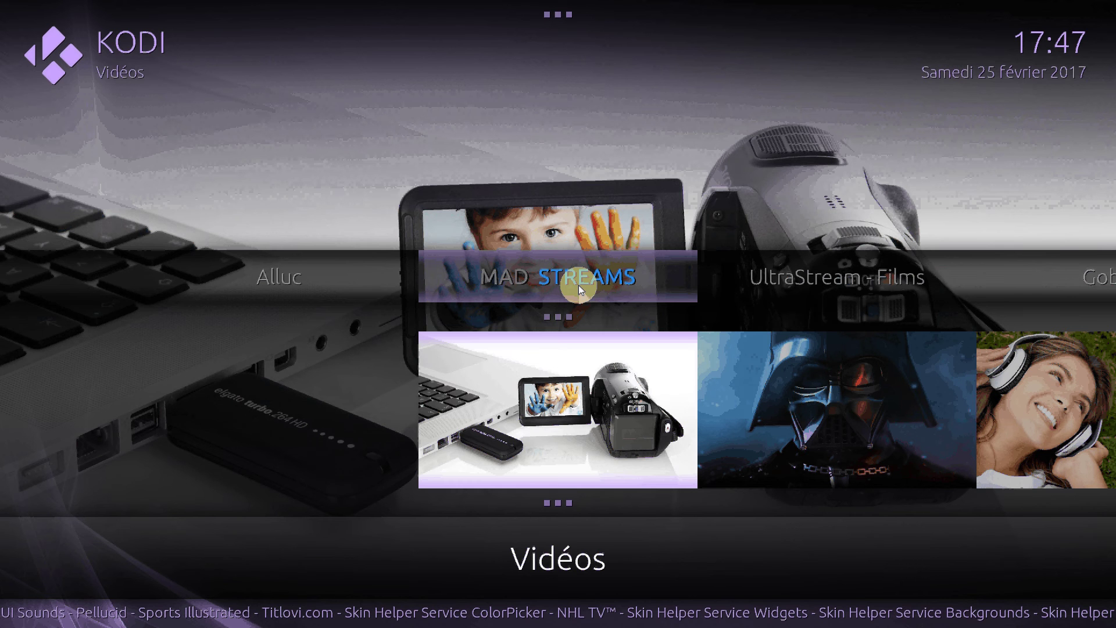
{"action": "left_click", "coordinate": [551, 283]}
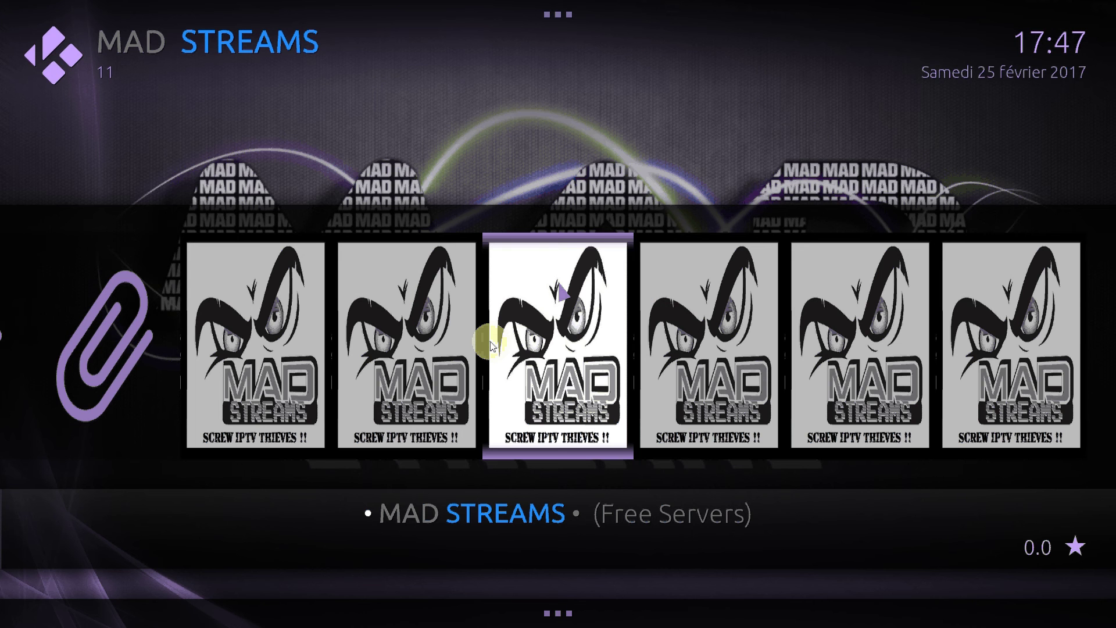
{"action": "scroll", "coordinate": [491, 346], "scroll_direction": "down", "scroll_amount": 7}
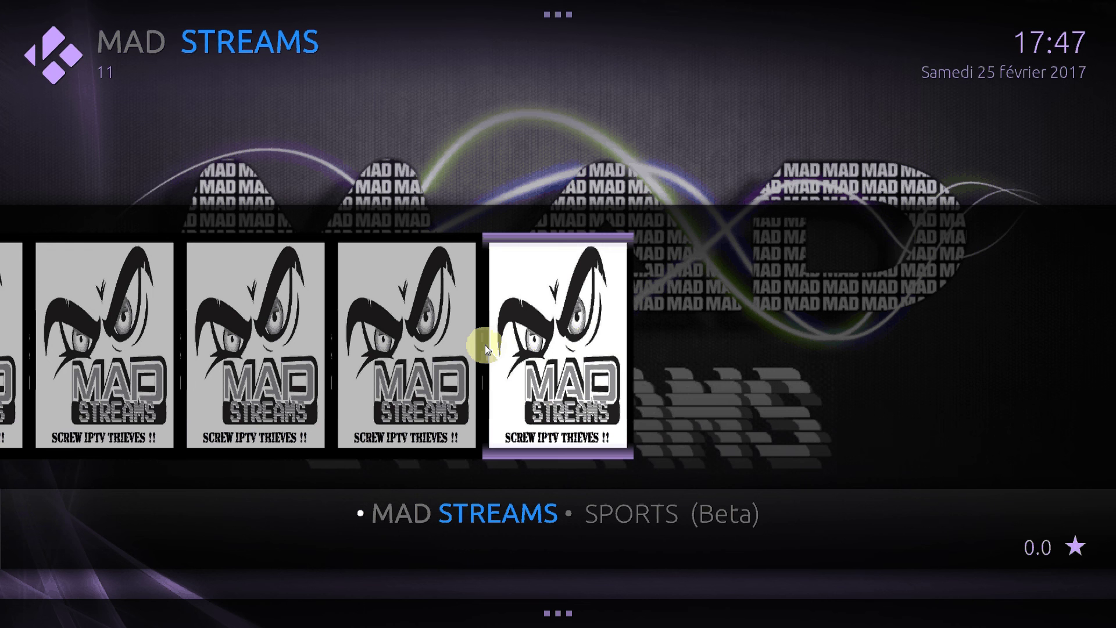
{"action": "scroll", "coordinate": [511, 337], "scroll_direction": "up", "scroll_amount": 8}
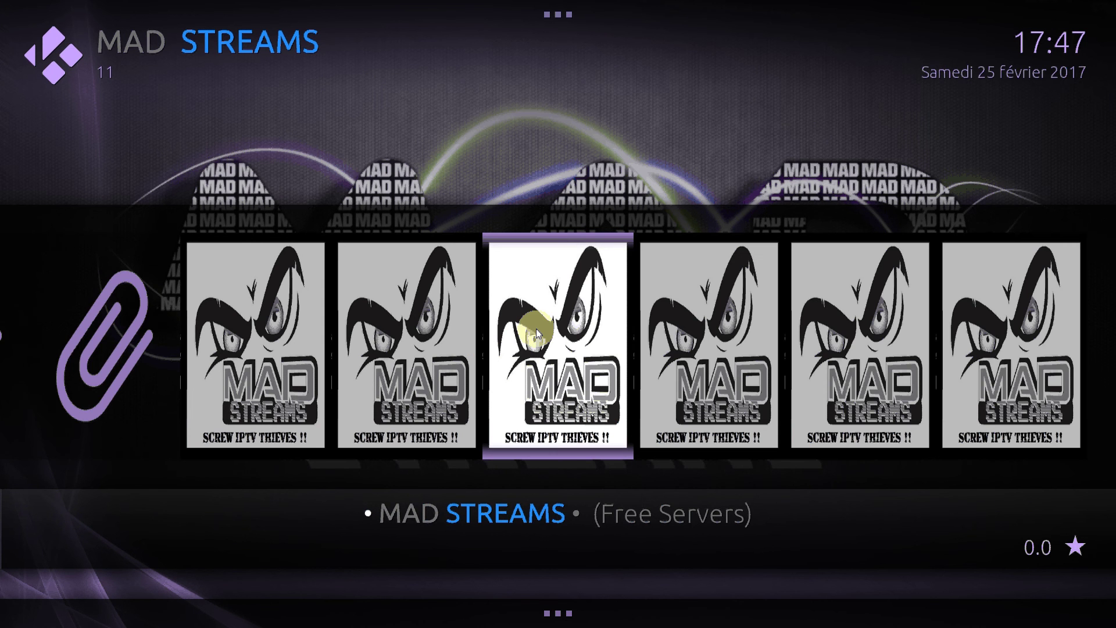
{"action": "left_click", "coordinate": [535, 329]}
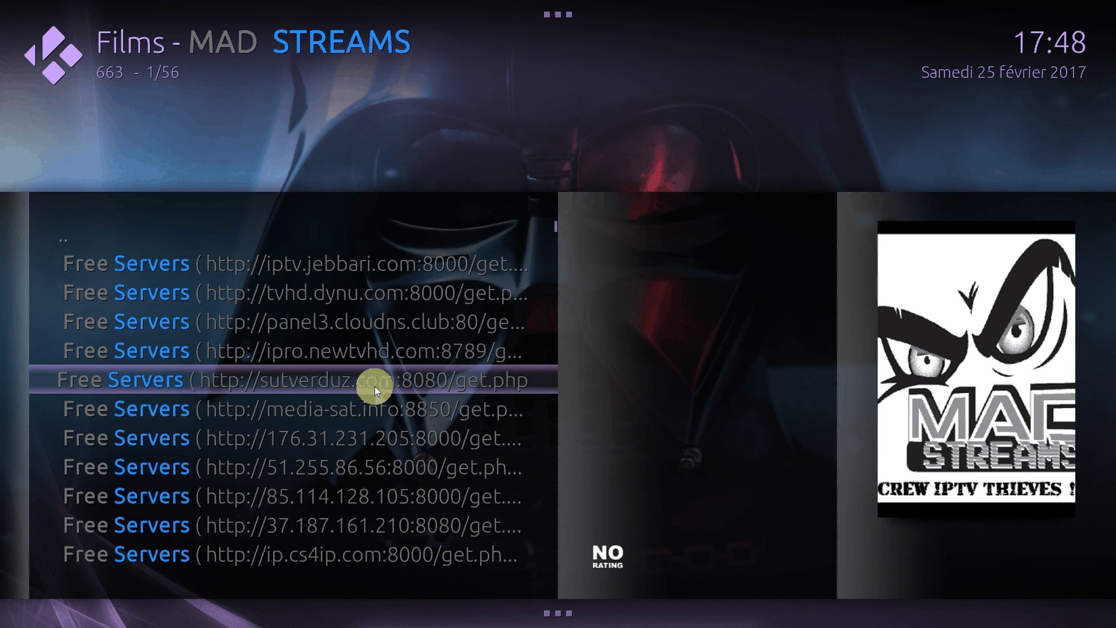
{"action": "left_click", "coordinate": [337, 274]}
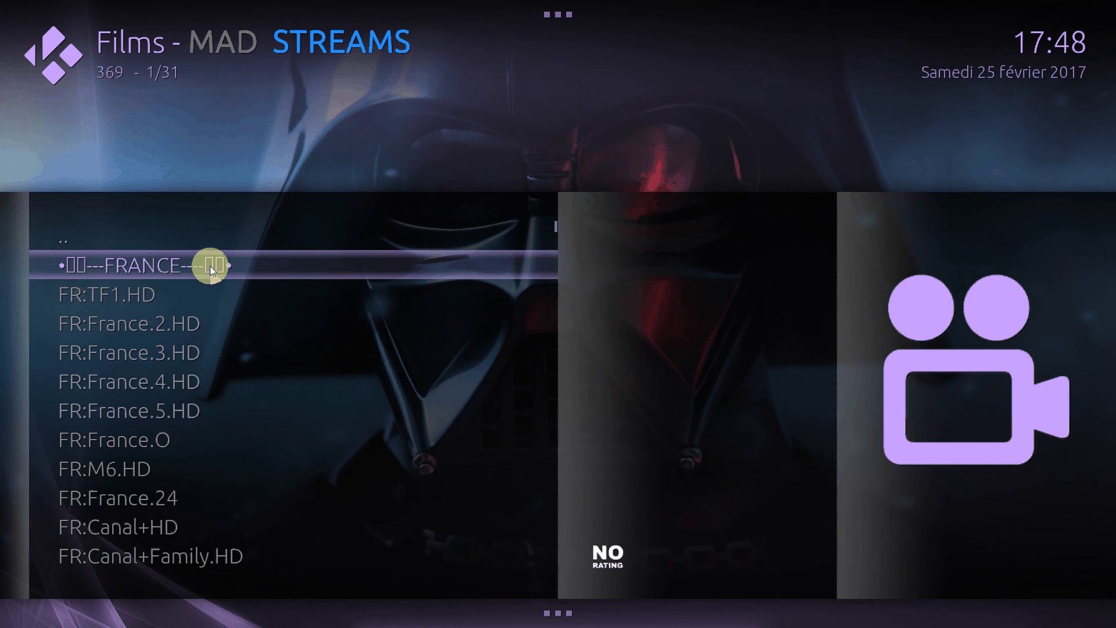
Look through the server's channel list from the FRANCE group to the USA channels and go back towards the start.
{"action": "scroll", "coordinate": [166, 406], "scroll_direction": "down", "scroll_amount": 6}
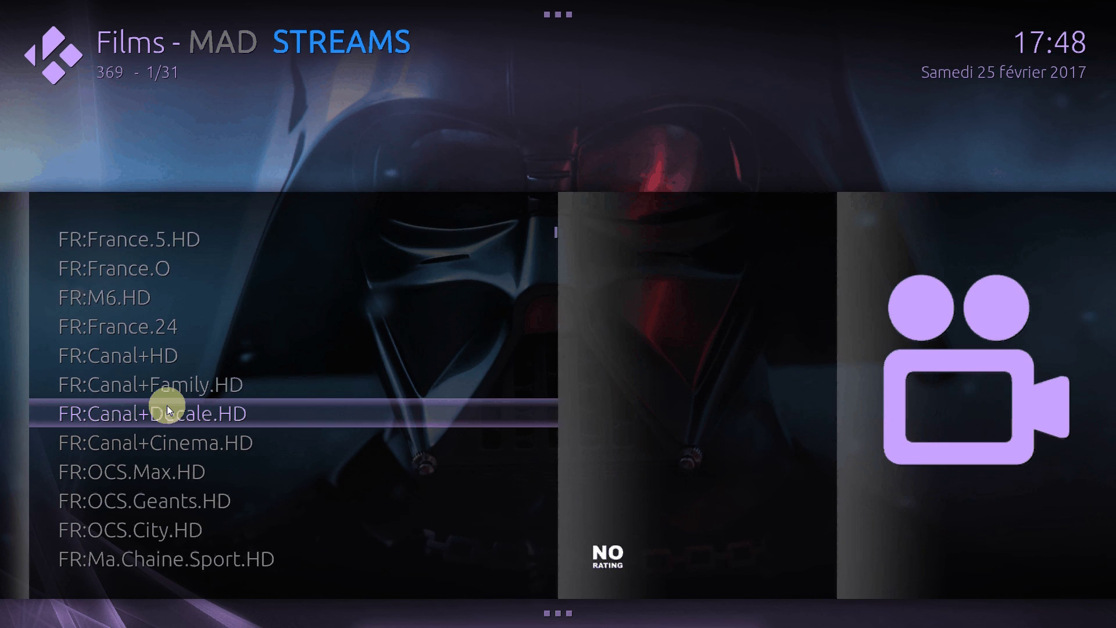
{"action": "scroll", "coordinate": [167, 406], "scroll_direction": "down", "scroll_amount": 20}
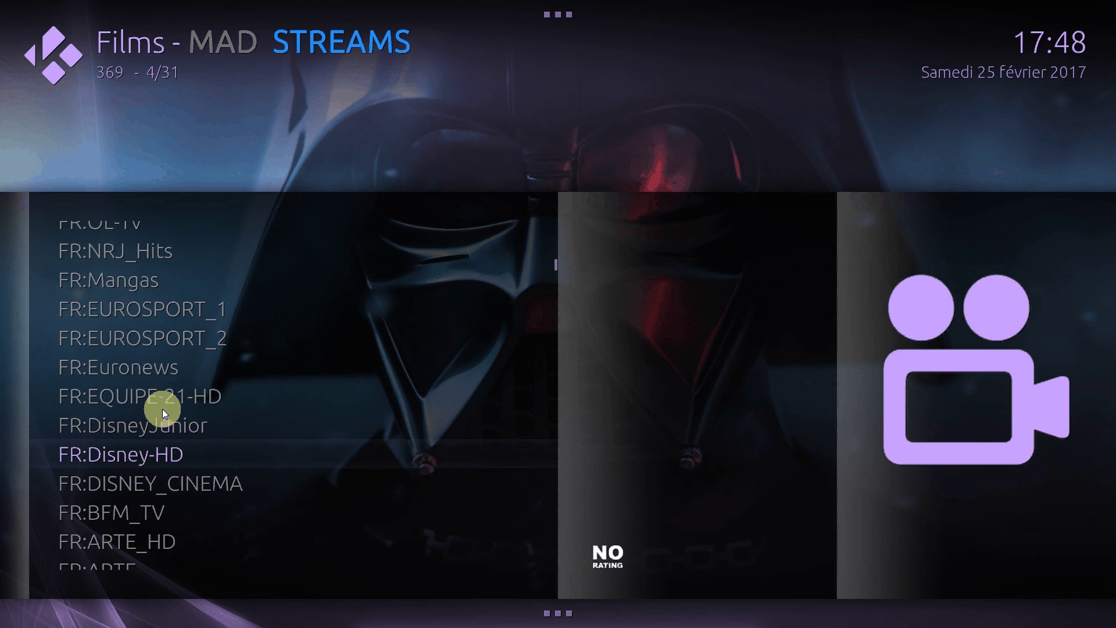
{"action": "scroll", "coordinate": [162, 409], "scroll_direction": "down", "scroll_amount": 20}
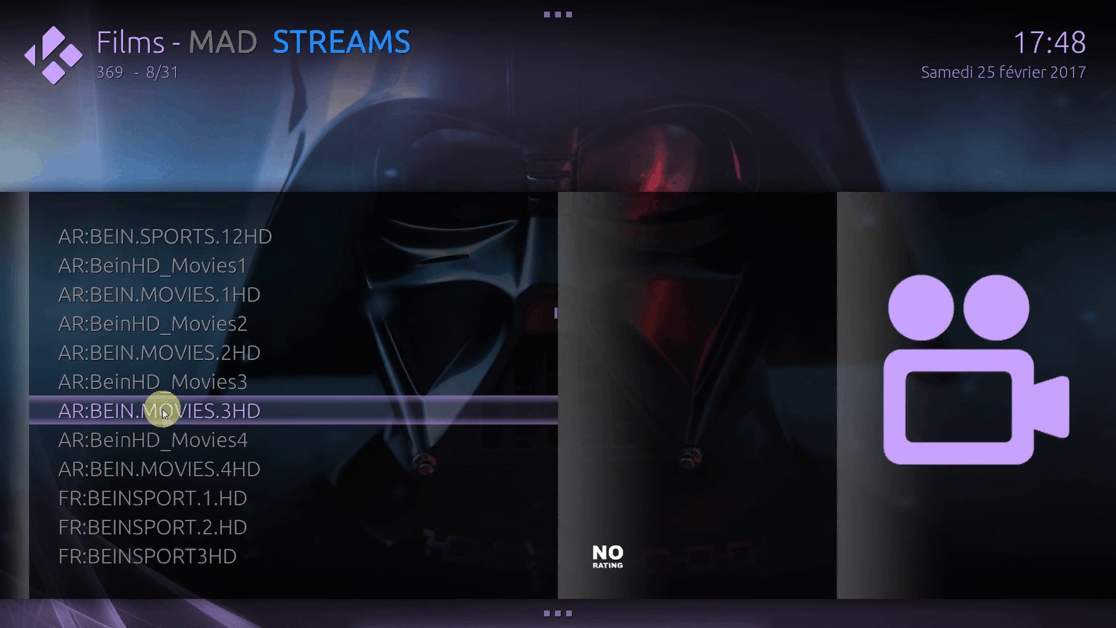
{"action": "scroll", "coordinate": [163, 412], "scroll_direction": "down", "scroll_amount": 20}
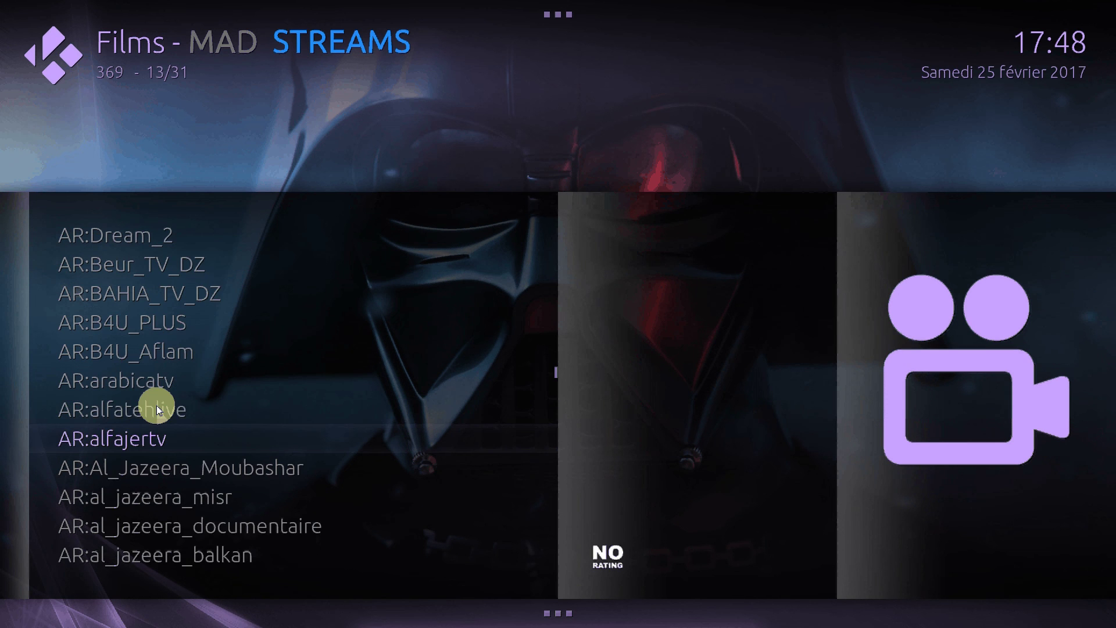
{"action": "scroll", "coordinate": [155, 406], "scroll_direction": "down", "scroll_amount": 20}
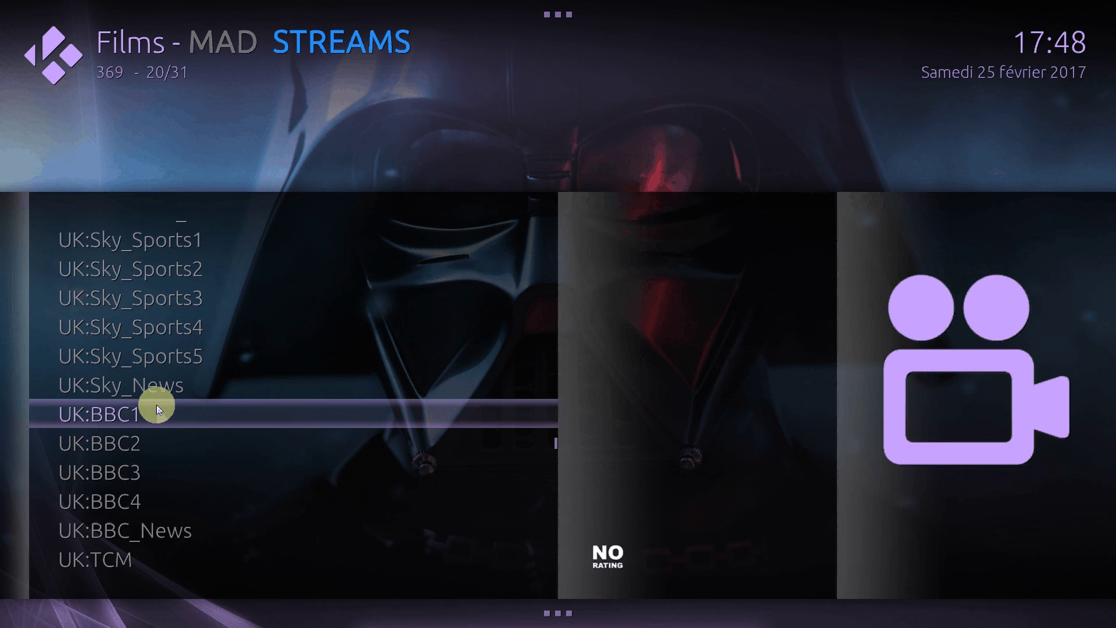
{"action": "scroll", "coordinate": [156, 405], "scroll_direction": "down", "scroll_amount": 20}
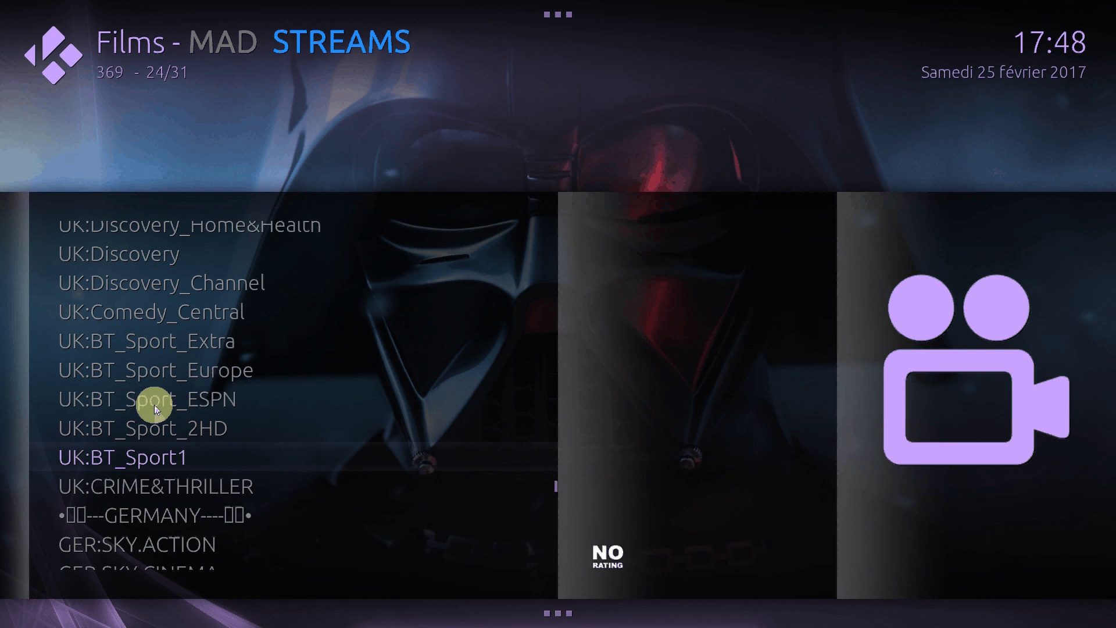
{"action": "scroll", "coordinate": [154, 407], "scroll_direction": "down", "scroll_amount": 20}
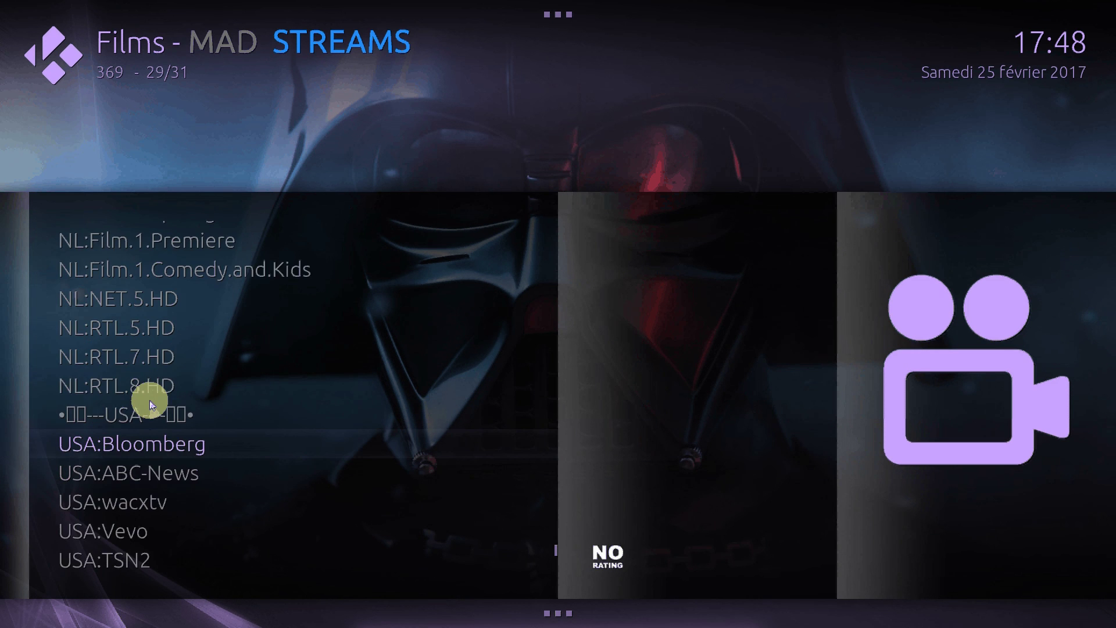
{"action": "scroll", "coordinate": [149, 403], "scroll_direction": "down", "scroll_amount": 12}
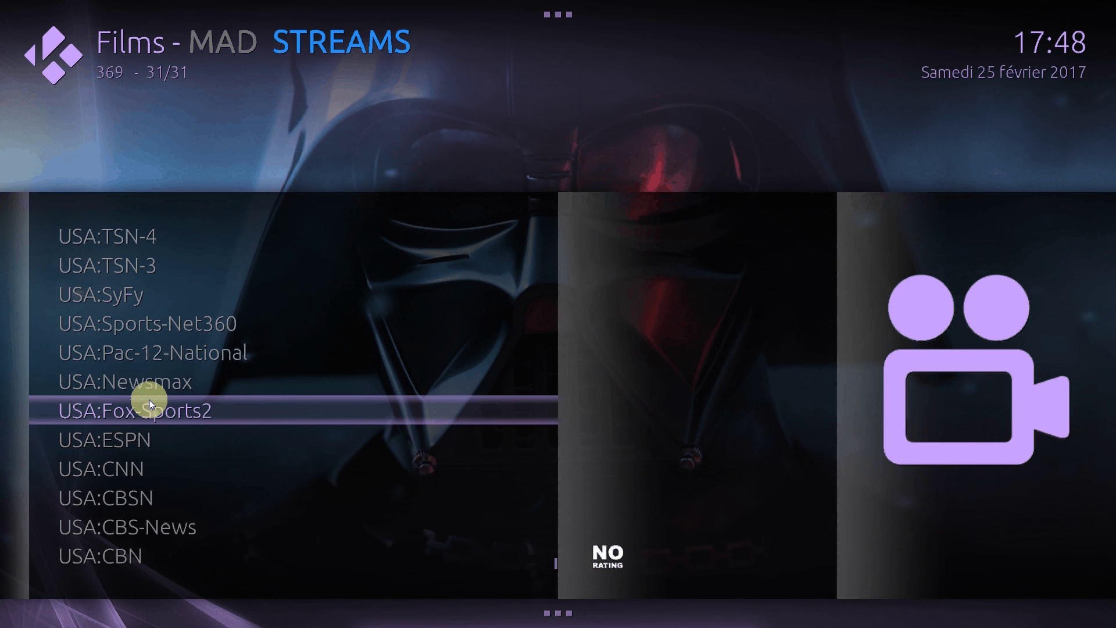
{"action": "scroll", "coordinate": [148, 399], "scroll_direction": "up", "scroll_amount": 20}
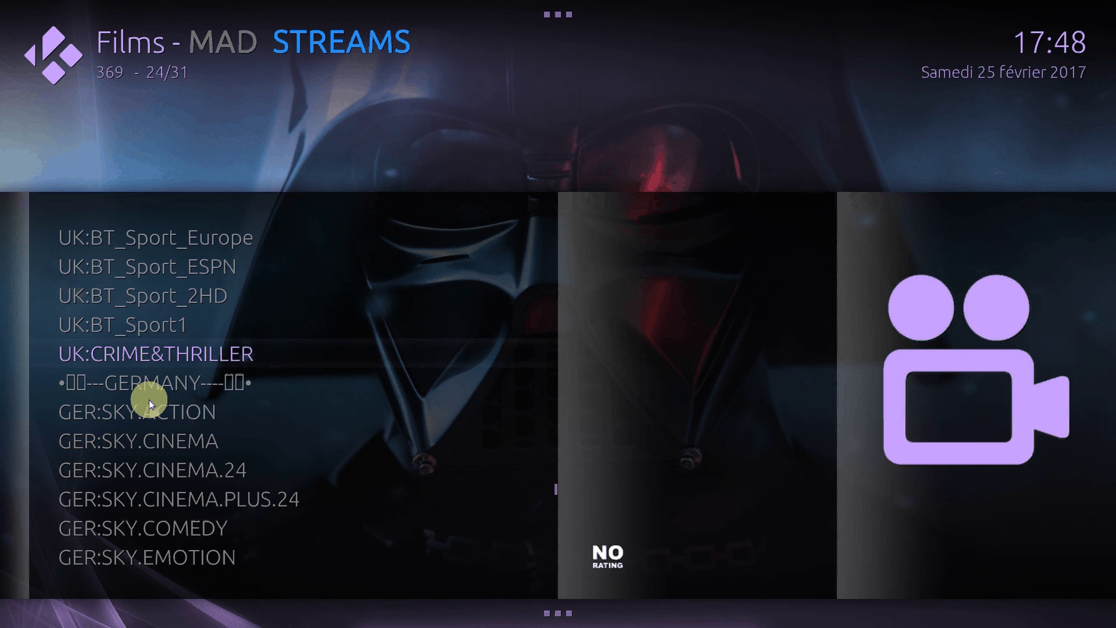
{"action": "scroll", "coordinate": [149, 399], "scroll_direction": "up", "scroll_amount": 20}
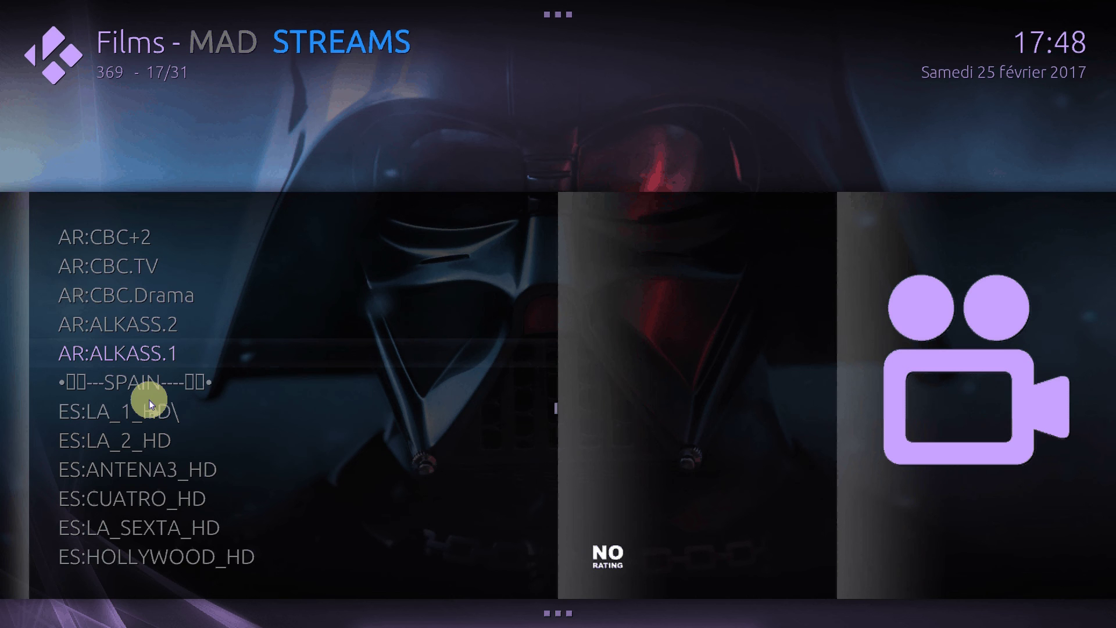
{"action": "scroll", "coordinate": [149, 400], "scroll_direction": "up", "scroll_amount": 20}
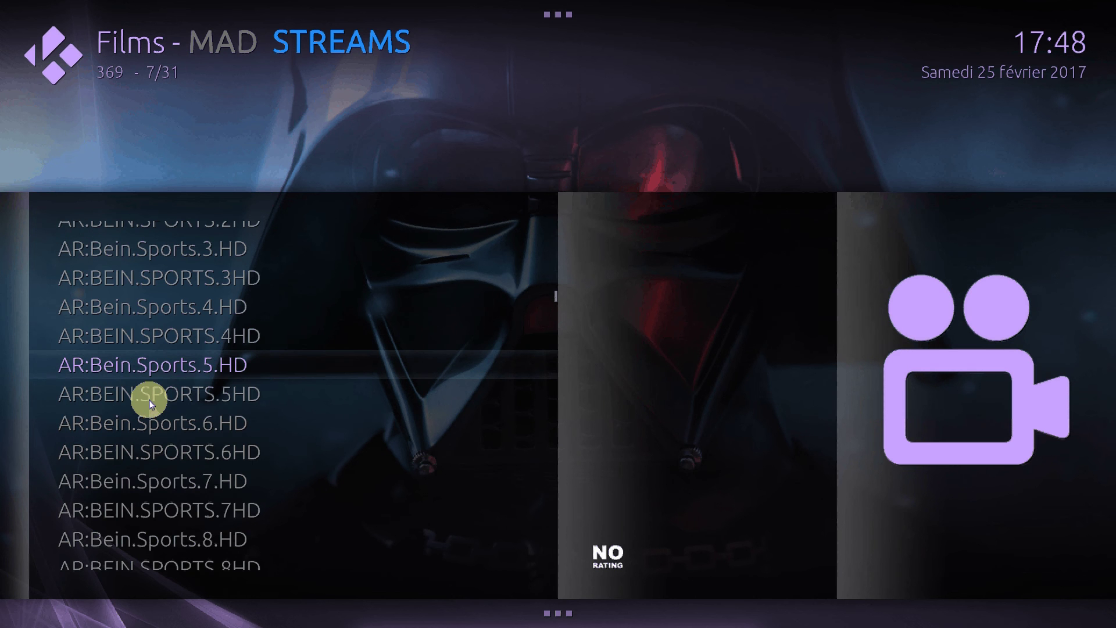
Play the FR:CINE_CLASSIC channel from the French group and stop it to return to the channel list.
{"action": "scroll", "coordinate": [149, 400], "scroll_direction": "up", "scroll_amount": 20}
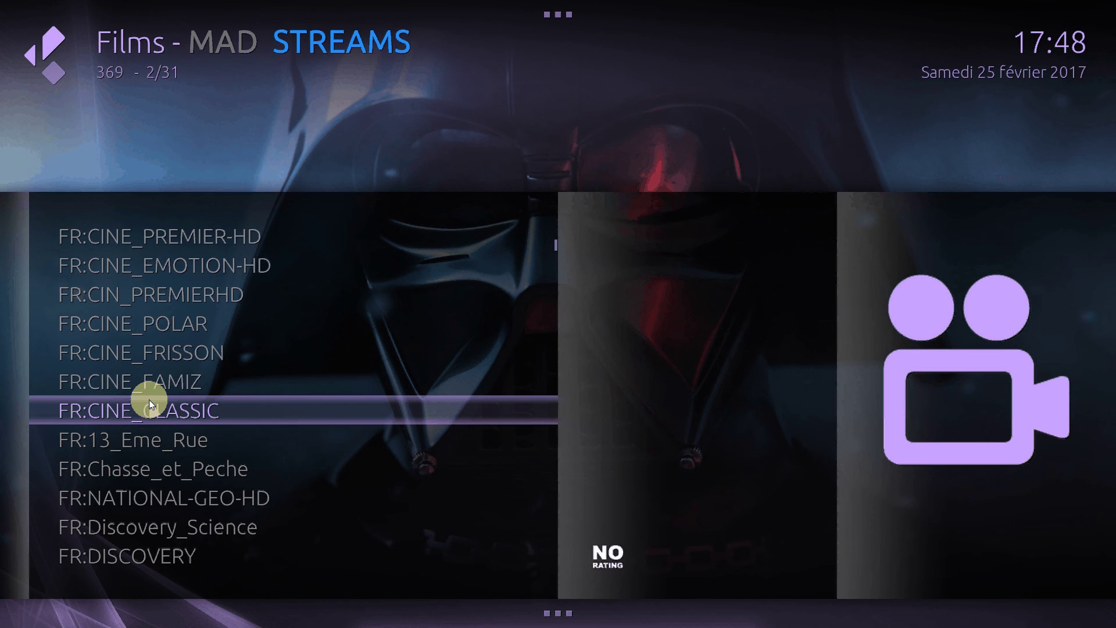
{"action": "left_click", "coordinate": [149, 399]}
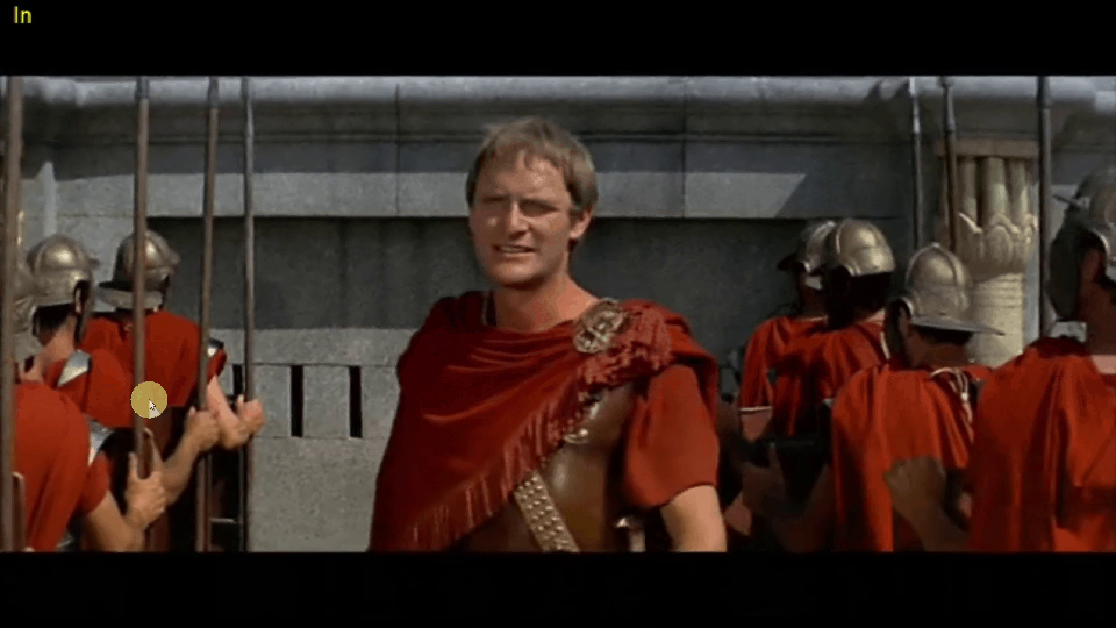
{"action": "mouse_move", "coordinate": [288, 296]}
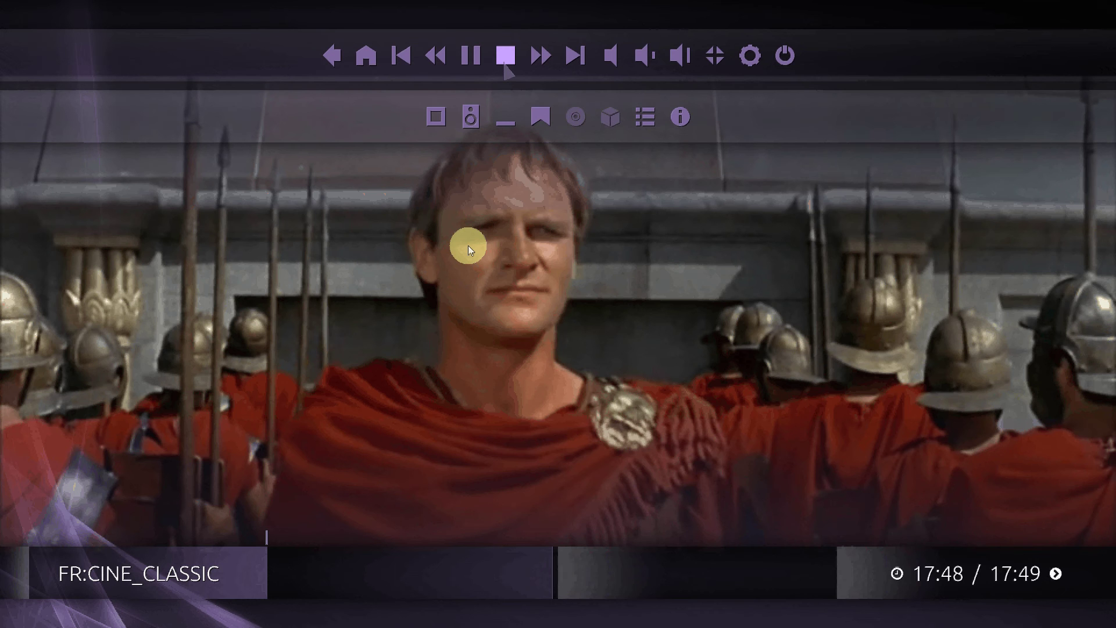
{"action": "key", "text": "Return"}
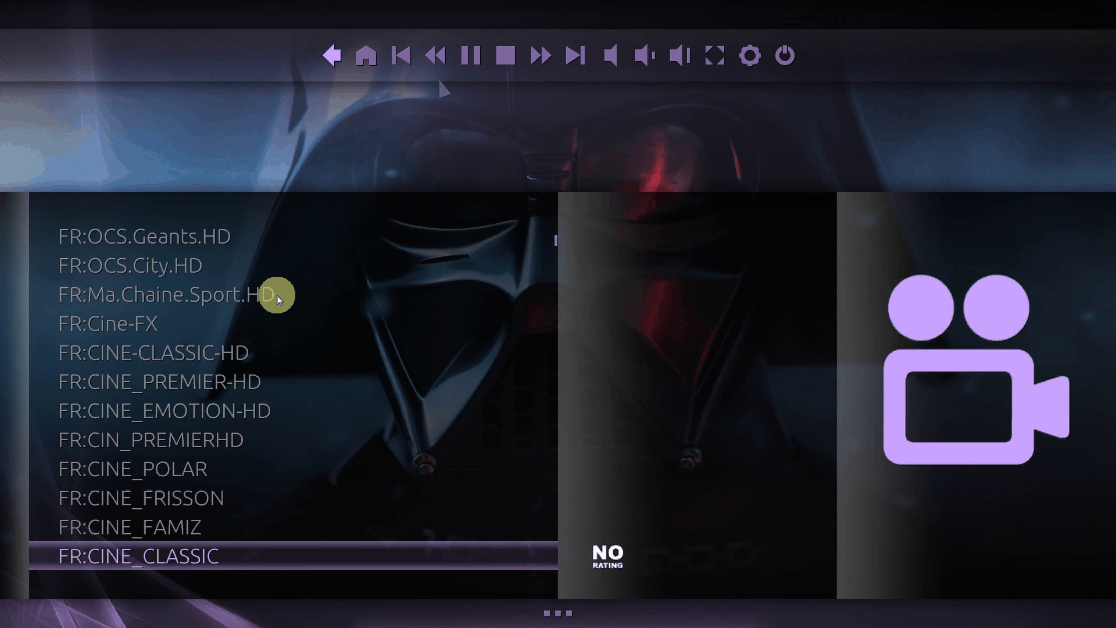
Play the FR:Canal+Decale.HD channel, bring up its playback information, and stop it.
{"action": "scroll", "coordinate": [256, 317], "scroll_direction": "up", "scroll_amount": 6}
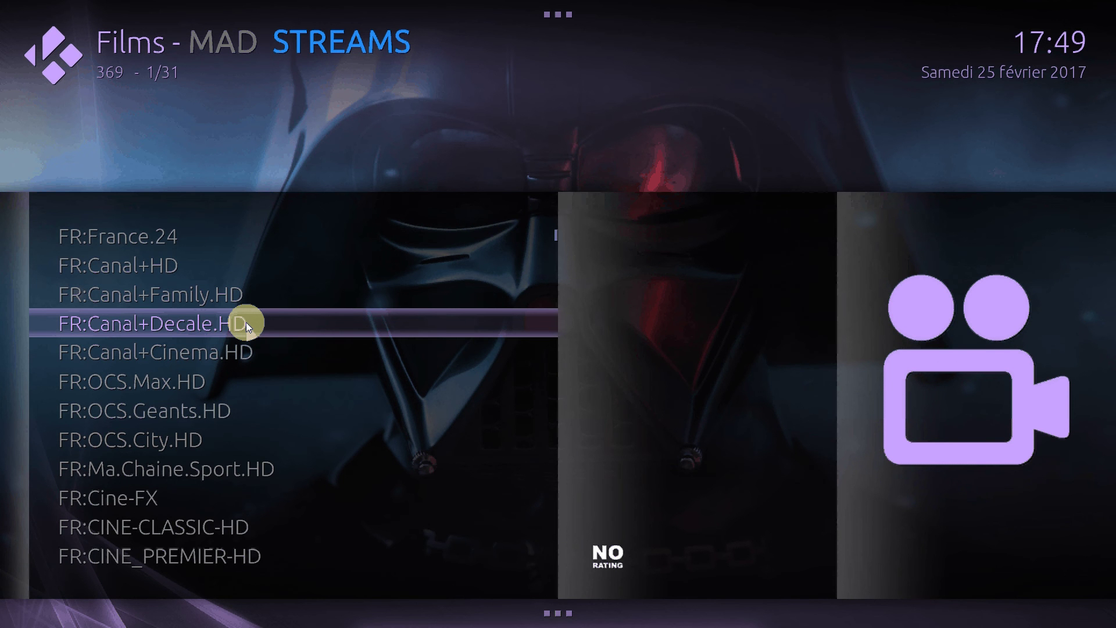
{"action": "left_click", "coordinate": [246, 322]}
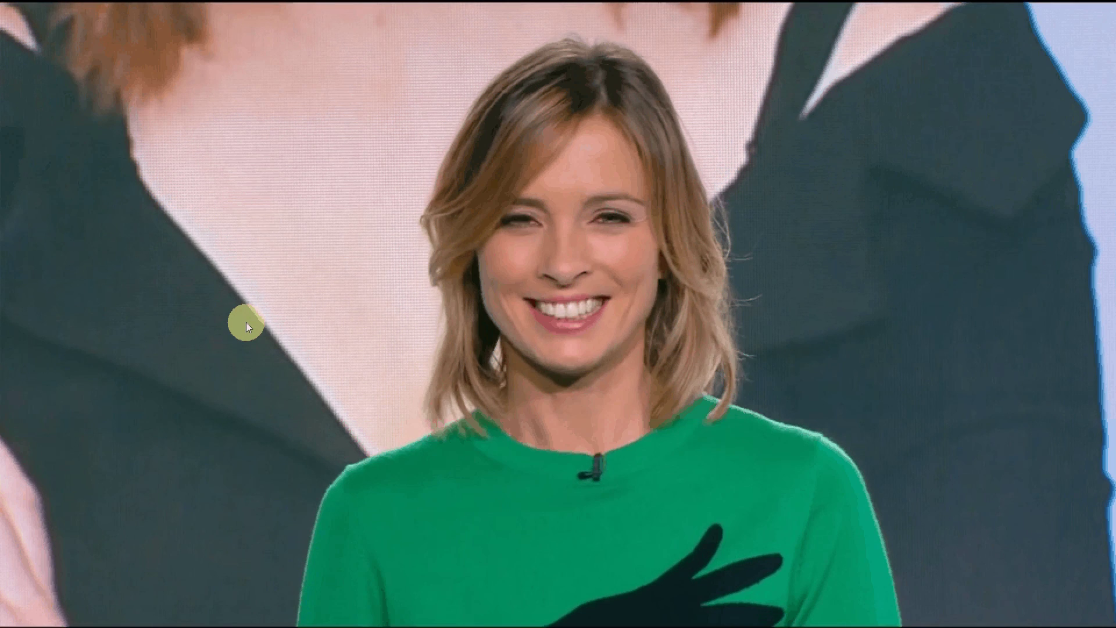
{"action": "key", "text": "i"}
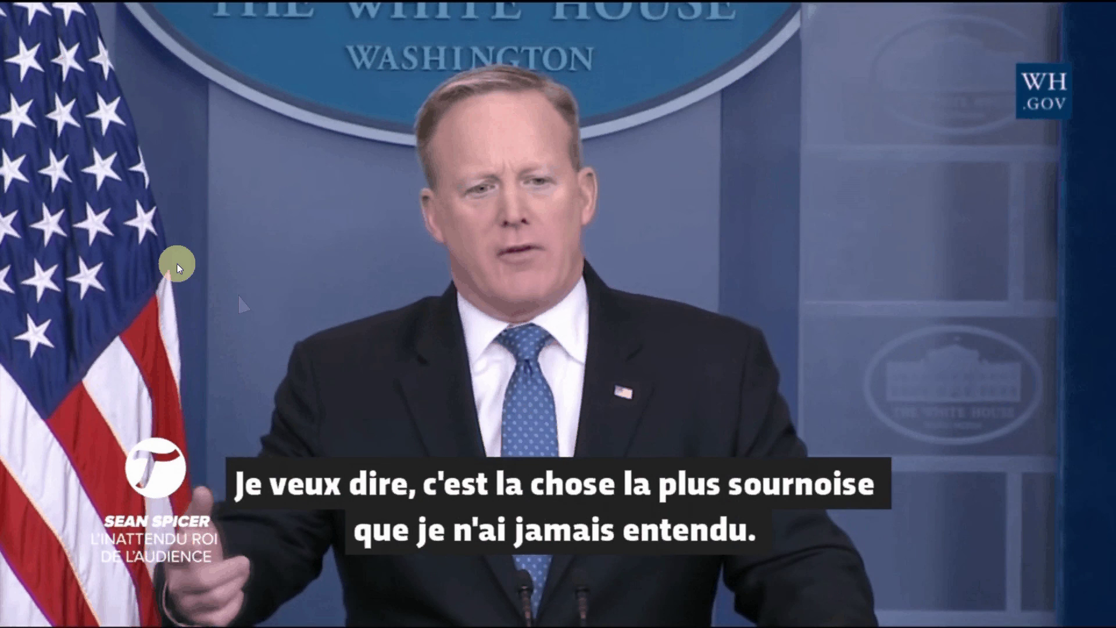
{"action": "mouse_move", "coordinate": [106, 34]}
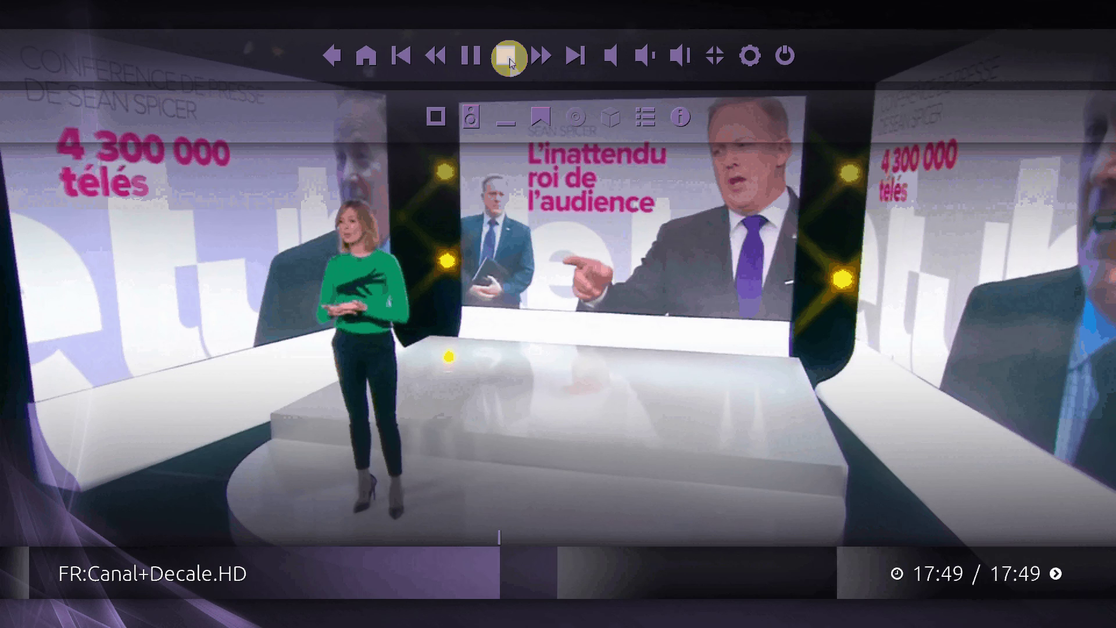
{"action": "left_click", "coordinate": [507, 56]}
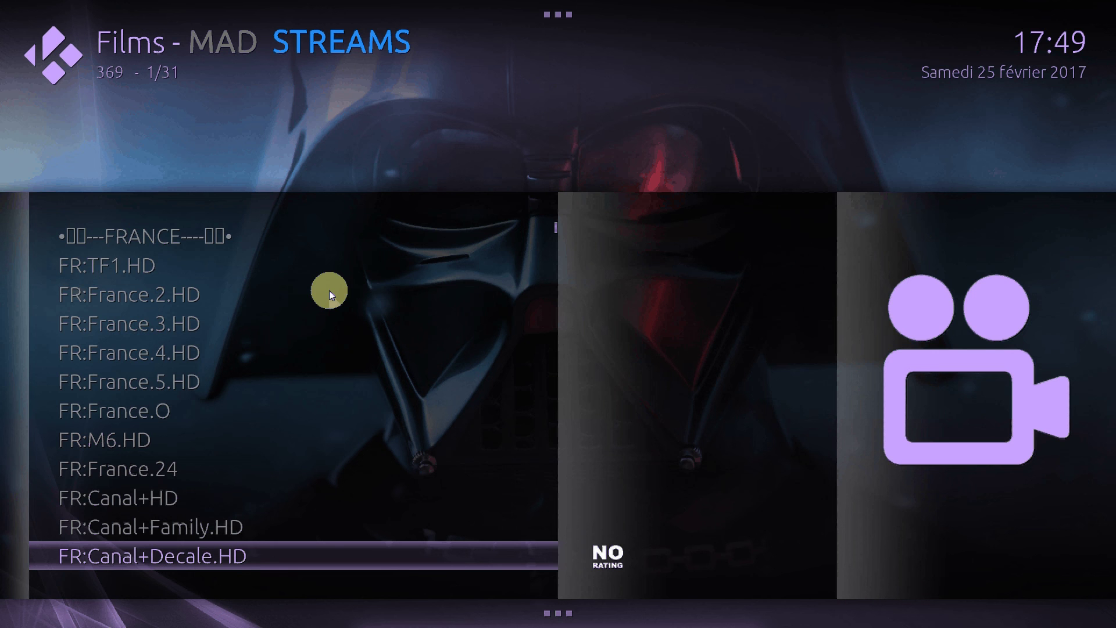
Look through another MAD STREAMS server's channel list, from the RTP channels through the sports, film and documentary channels to the radio stations.
{"action": "scroll", "coordinate": [212, 230], "scroll_direction": "up", "scroll_amount": 1}
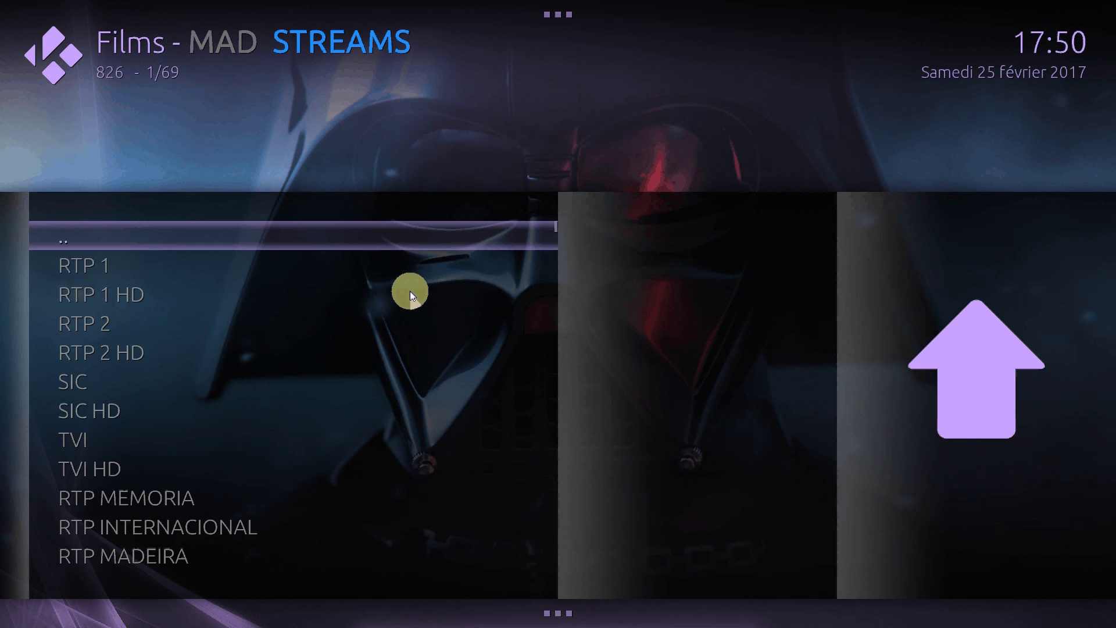
{"action": "scroll", "coordinate": [359, 361], "scroll_direction": "down", "scroll_amount": 2}
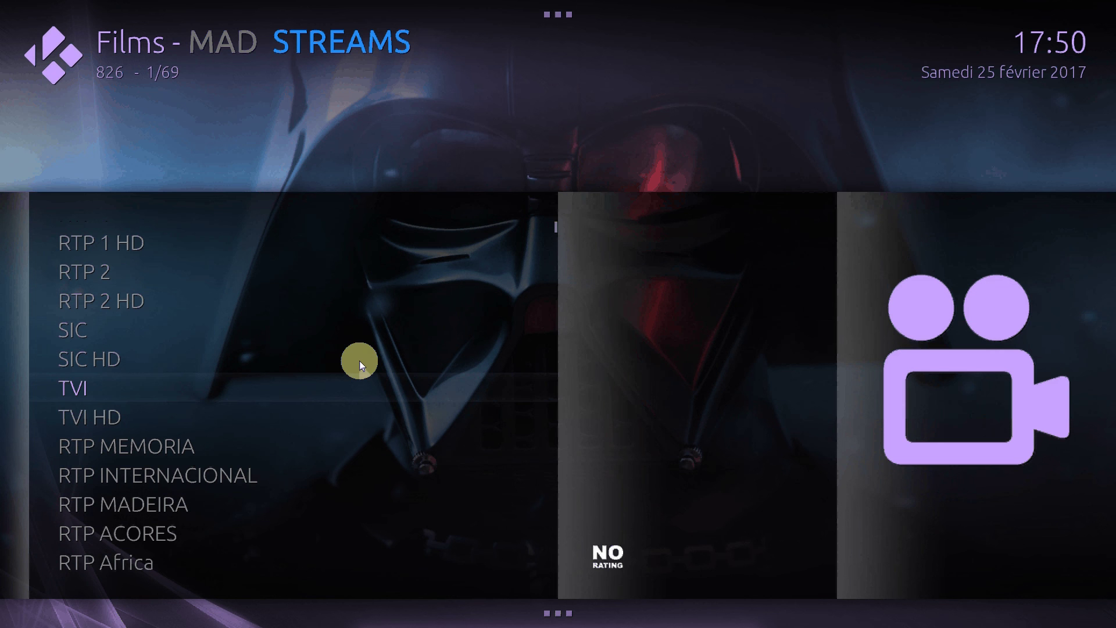
{"action": "scroll", "coordinate": [359, 361], "scroll_direction": "down", "scroll_amount": 12}
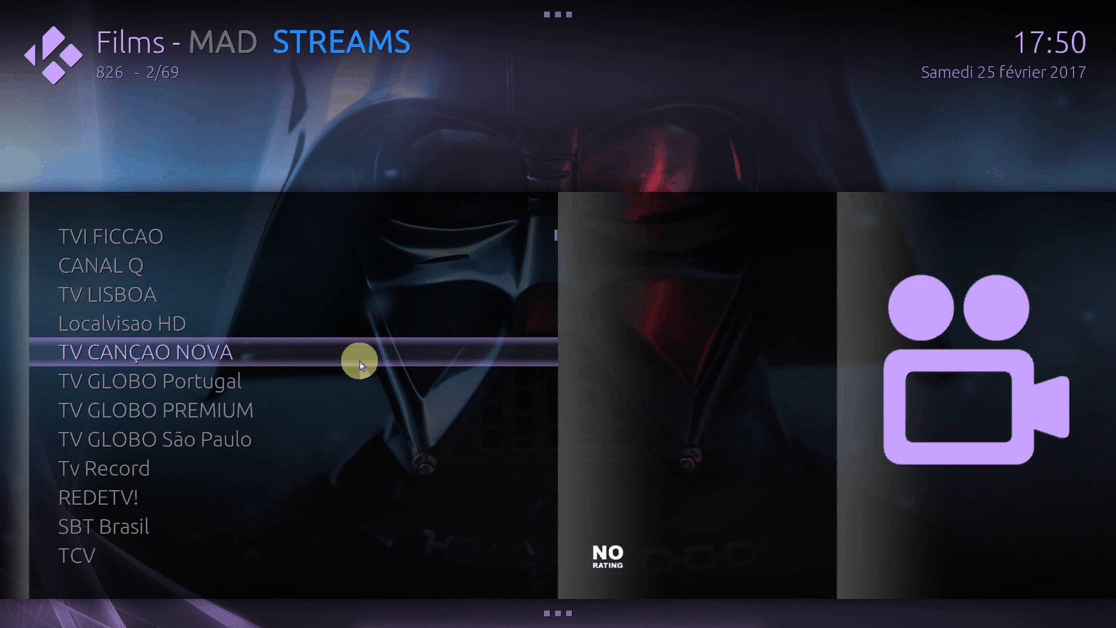
{"action": "scroll", "coordinate": [360, 360], "scroll_direction": "down", "scroll_amount": 20}
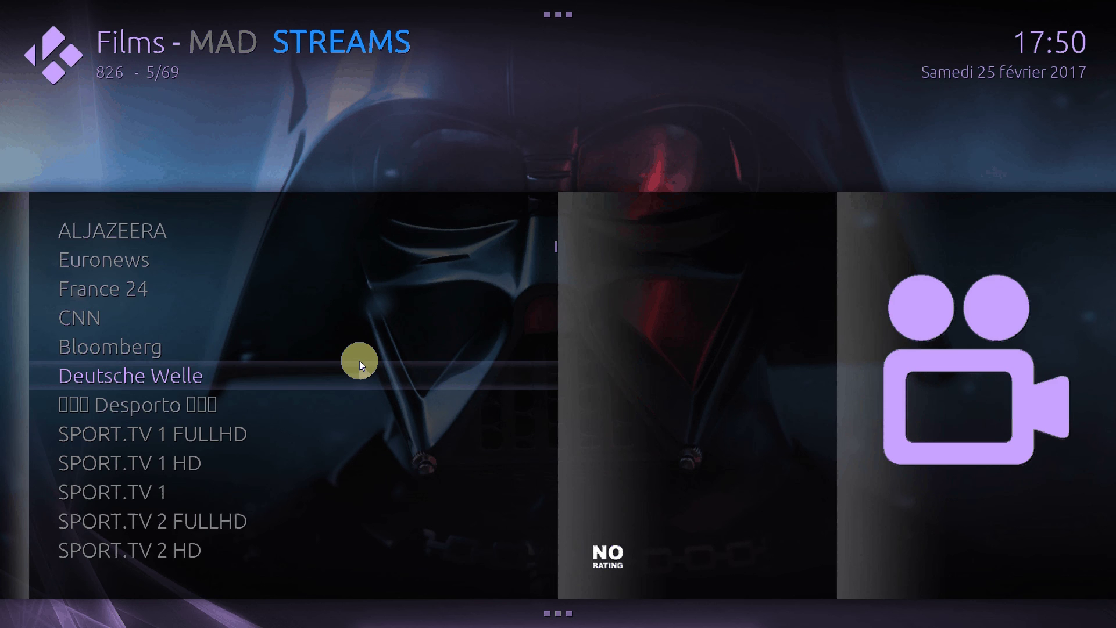
{"action": "scroll", "coordinate": [360, 361], "scroll_direction": "down", "scroll_amount": 2}
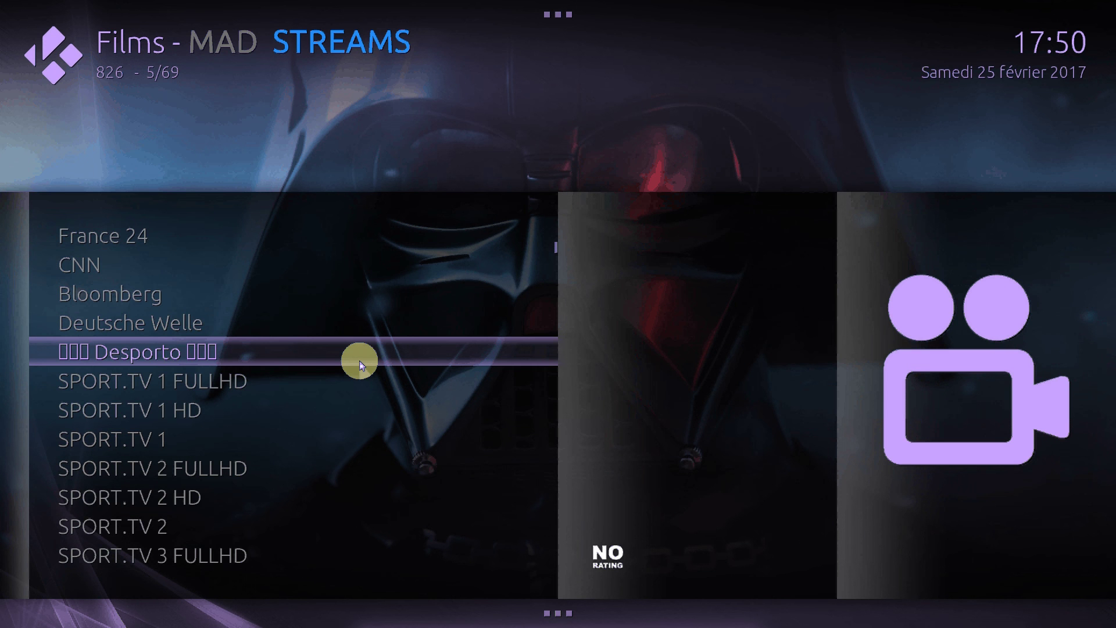
{"action": "scroll", "coordinate": [359, 360], "scroll_direction": "down", "scroll_amount": 12}
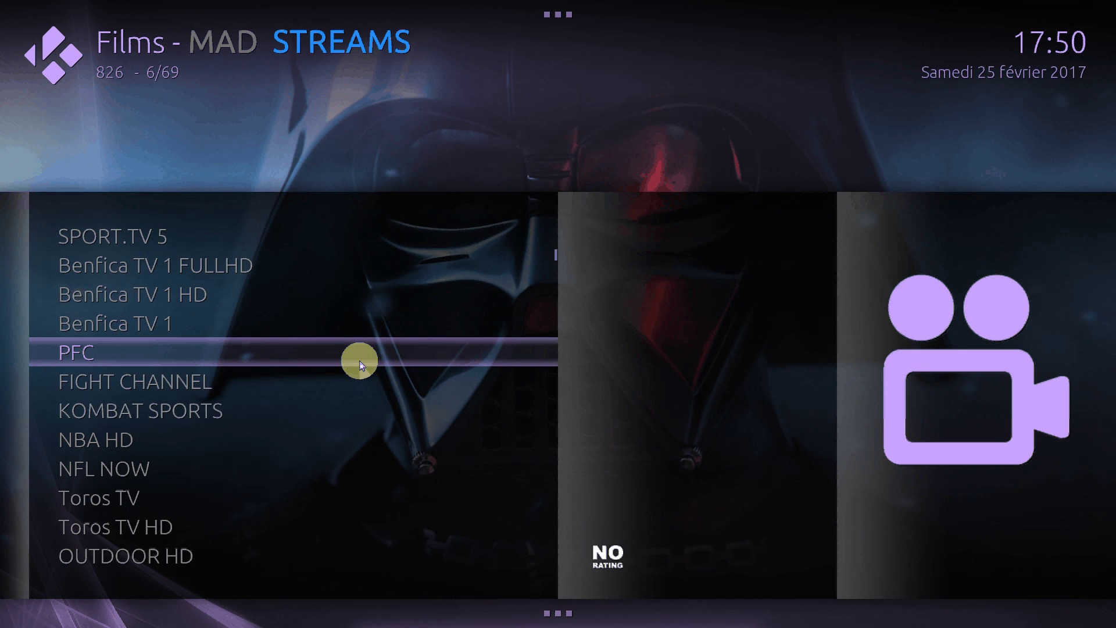
{"action": "scroll", "coordinate": [360, 360], "scroll_direction": "down", "scroll_amount": 20}
{"action": "scroll", "coordinate": [359, 360], "scroll_direction": "down", "scroll_amount": 5}
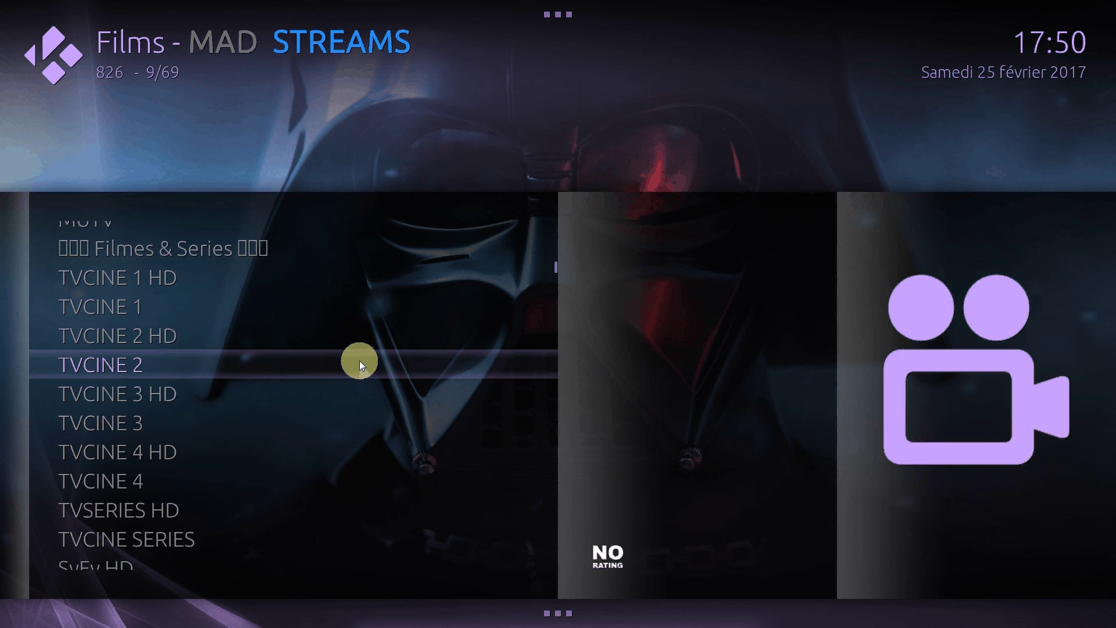
{"action": "scroll", "coordinate": [359, 360], "scroll_direction": "down", "scroll_amount": 1}
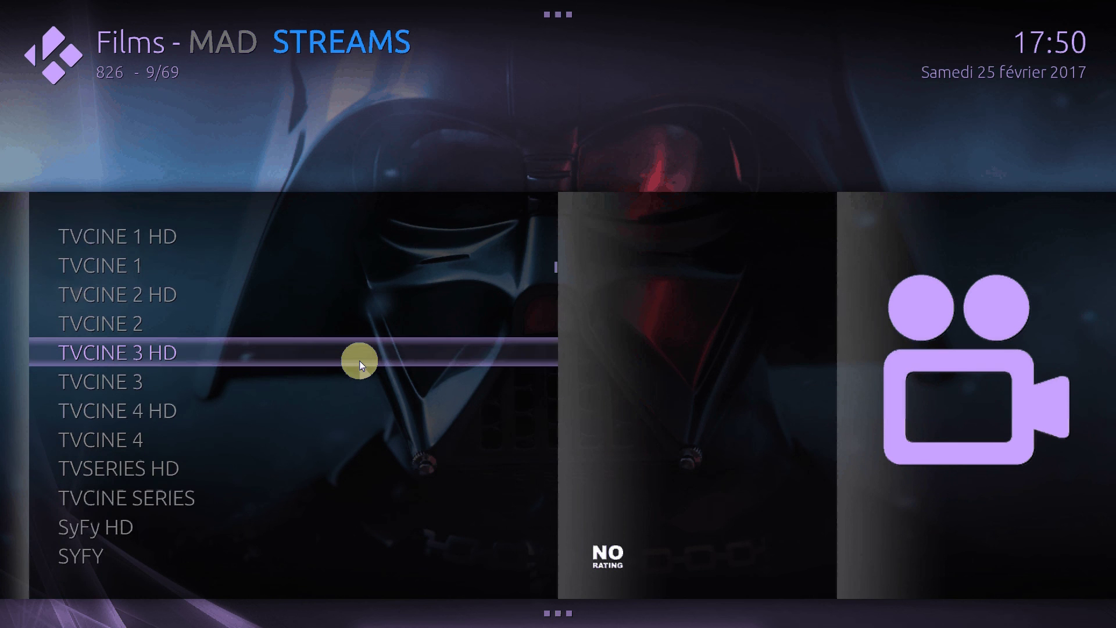
{"action": "scroll", "coordinate": [359, 361], "scroll_direction": "down", "scroll_amount": 4}
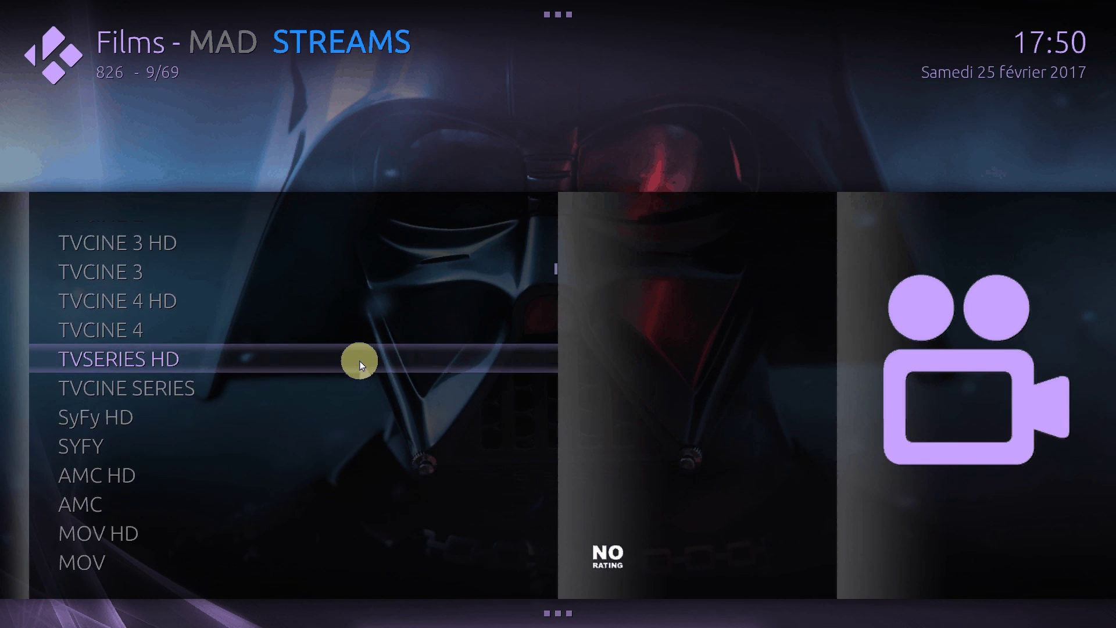
{"action": "scroll", "coordinate": [139, 315], "scroll_direction": "up", "scroll_amount": 5}
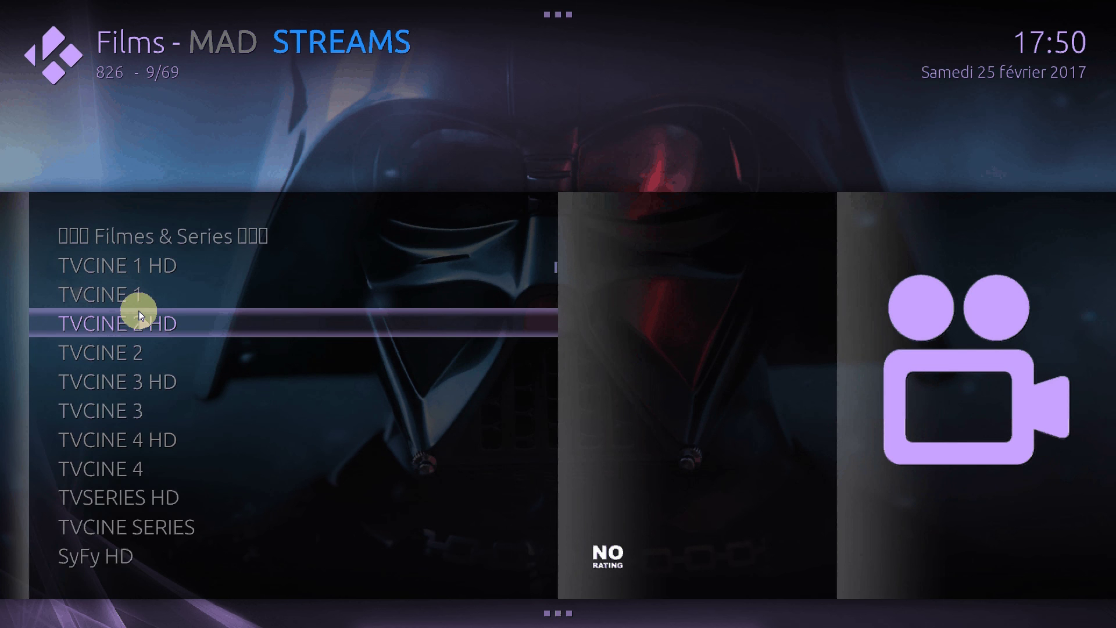
{"action": "scroll", "coordinate": [139, 315], "scroll_direction": "down", "scroll_amount": 5}
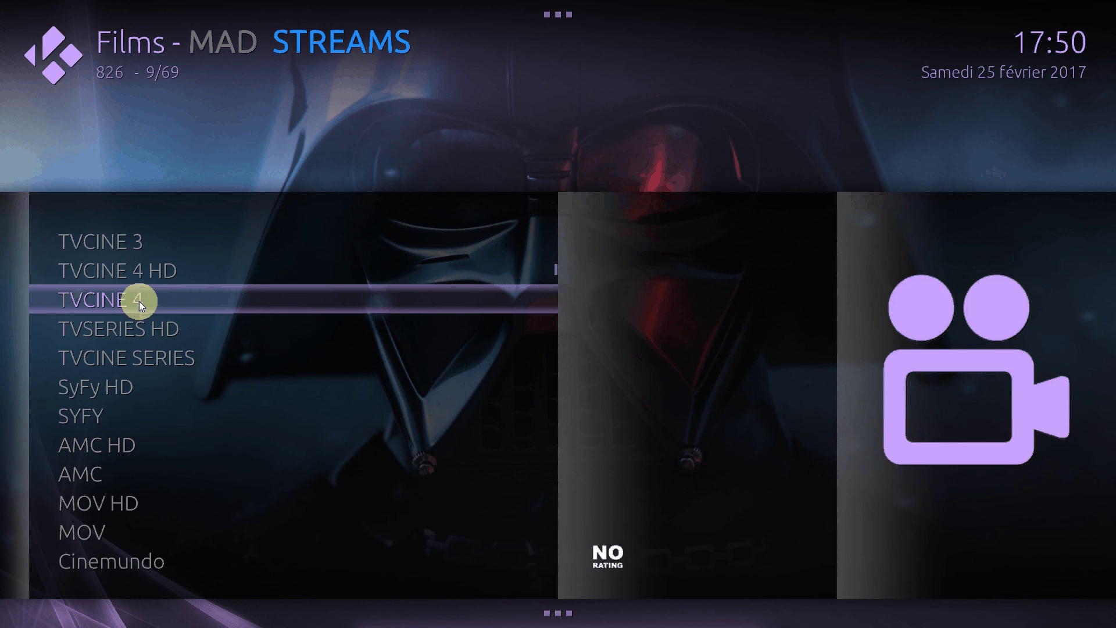
{"action": "scroll", "coordinate": [163, 326], "scroll_direction": "down", "scroll_amount": 11}
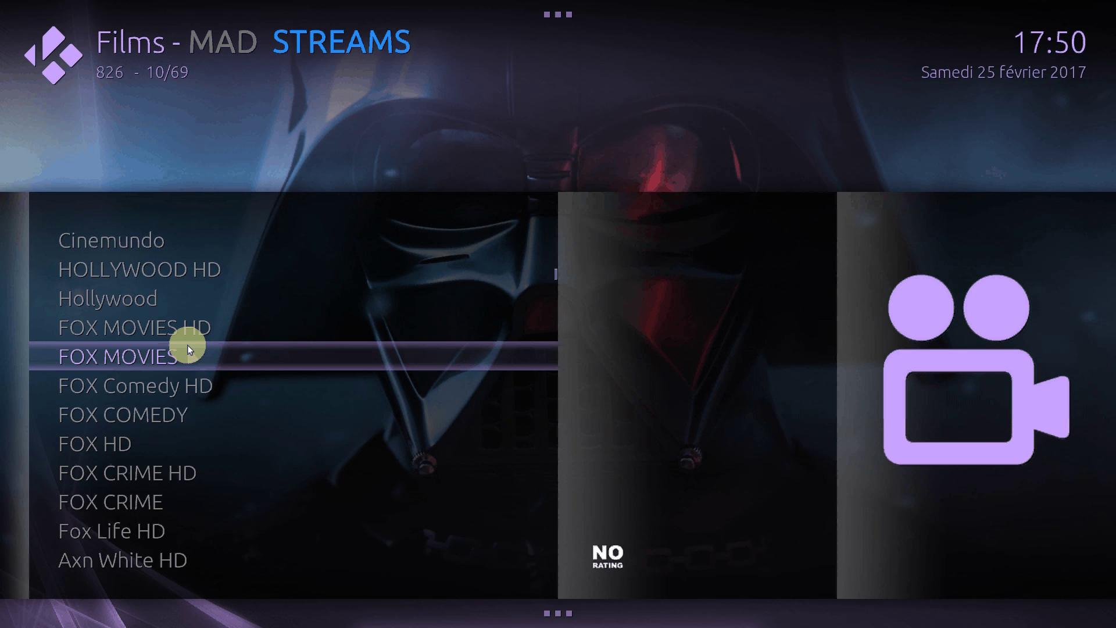
{"action": "scroll", "coordinate": [188, 349], "scroll_direction": "down", "scroll_amount": 20}
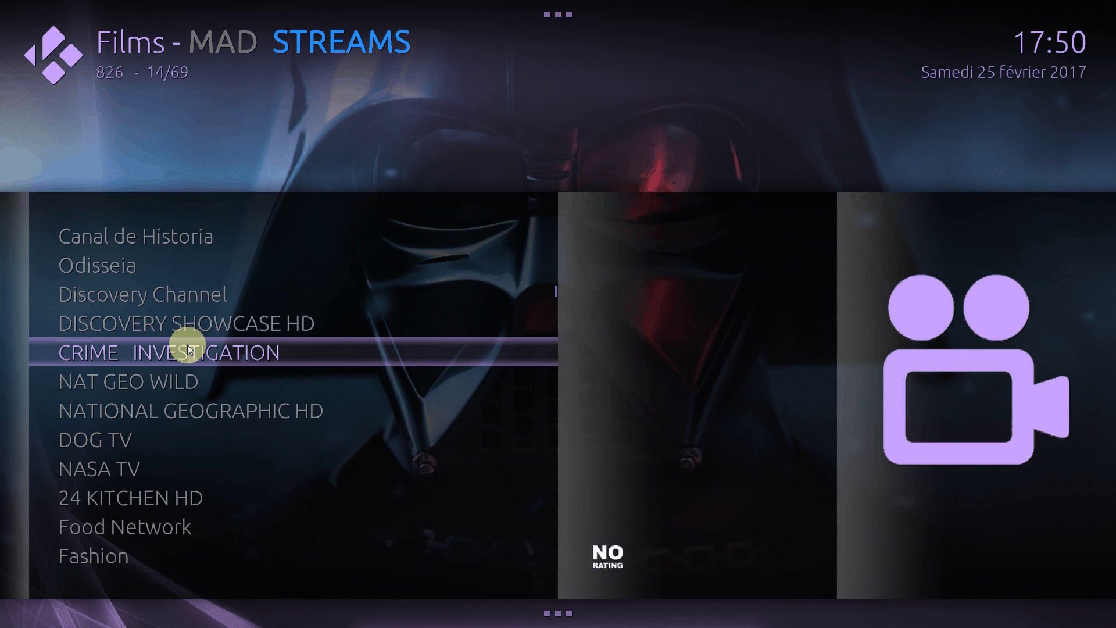
{"action": "scroll", "coordinate": [188, 348], "scroll_direction": "down", "scroll_amount": 20}
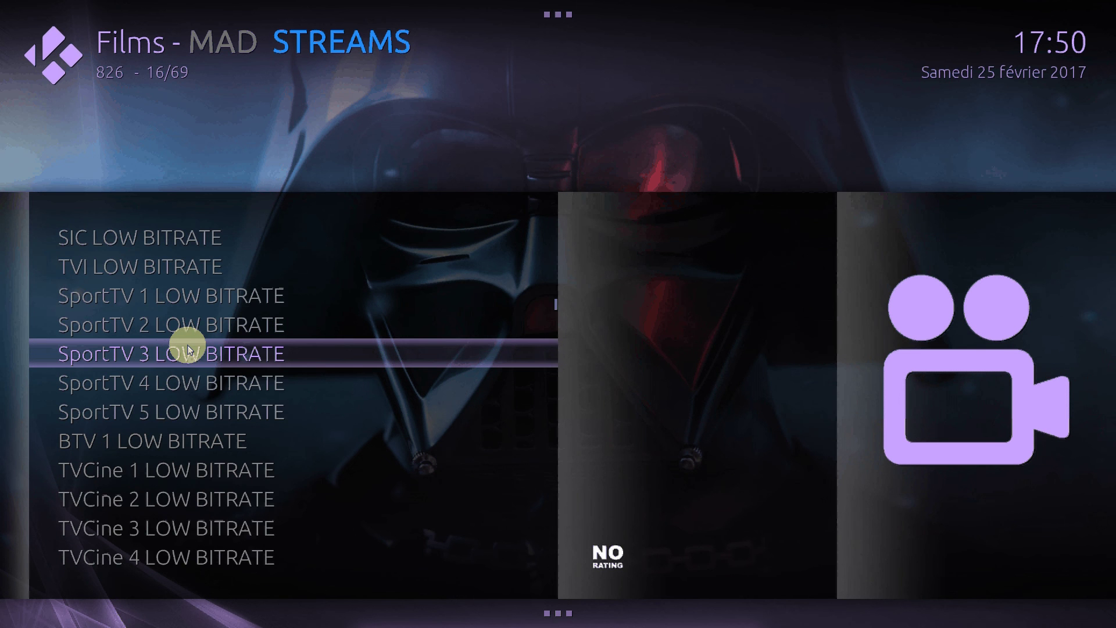
{"action": "scroll", "coordinate": [187, 349], "scroll_direction": "down", "scroll_amount": 12}
{"action": "scroll", "coordinate": [187, 349], "scroll_direction": "down", "scroll_amount": 2}
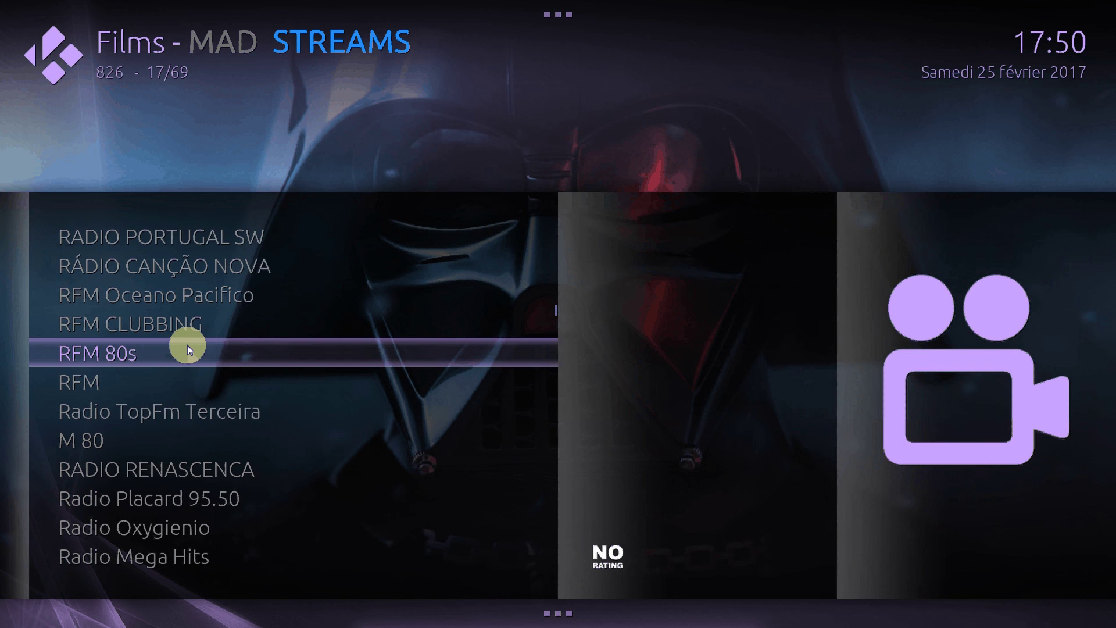
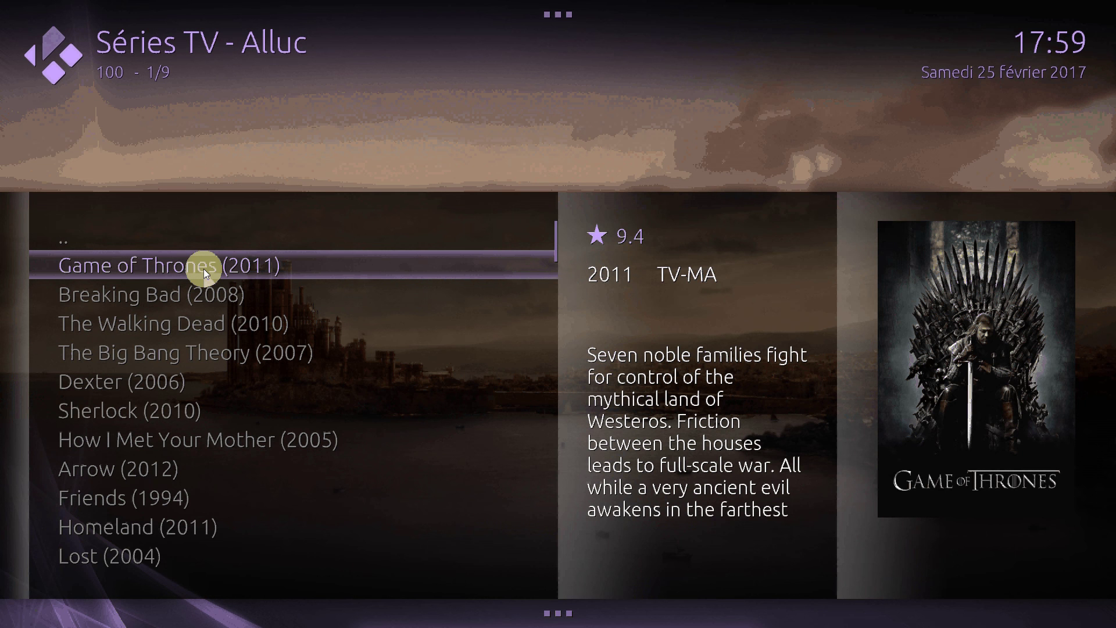
Open season 5 of Game of Thrones in Alluc and play episode 5, Kill the Boy, from the first FRENCH 720p HDTV stream.
{"action": "left_click", "coordinate": [204, 269]}
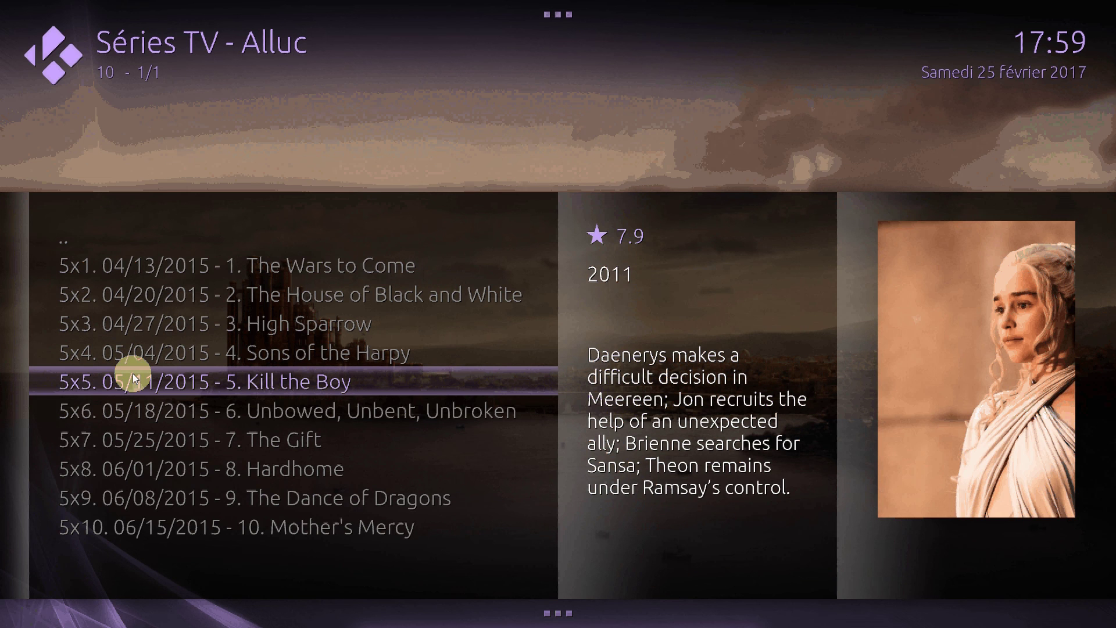
{"action": "left_click", "coordinate": [133, 378]}
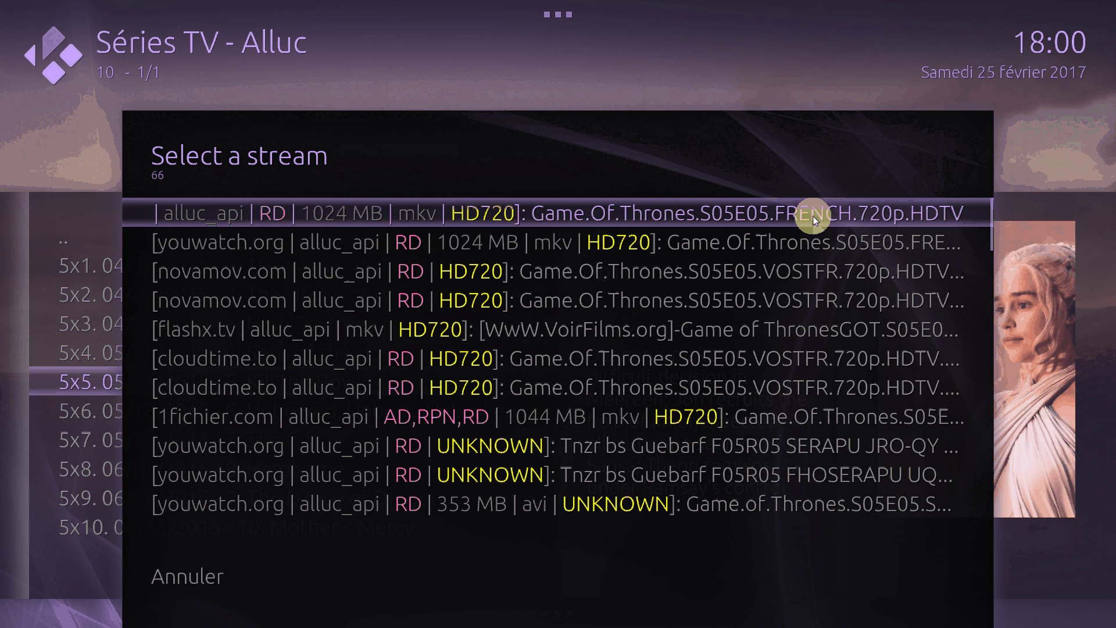
{"action": "left_click", "coordinate": [812, 216]}
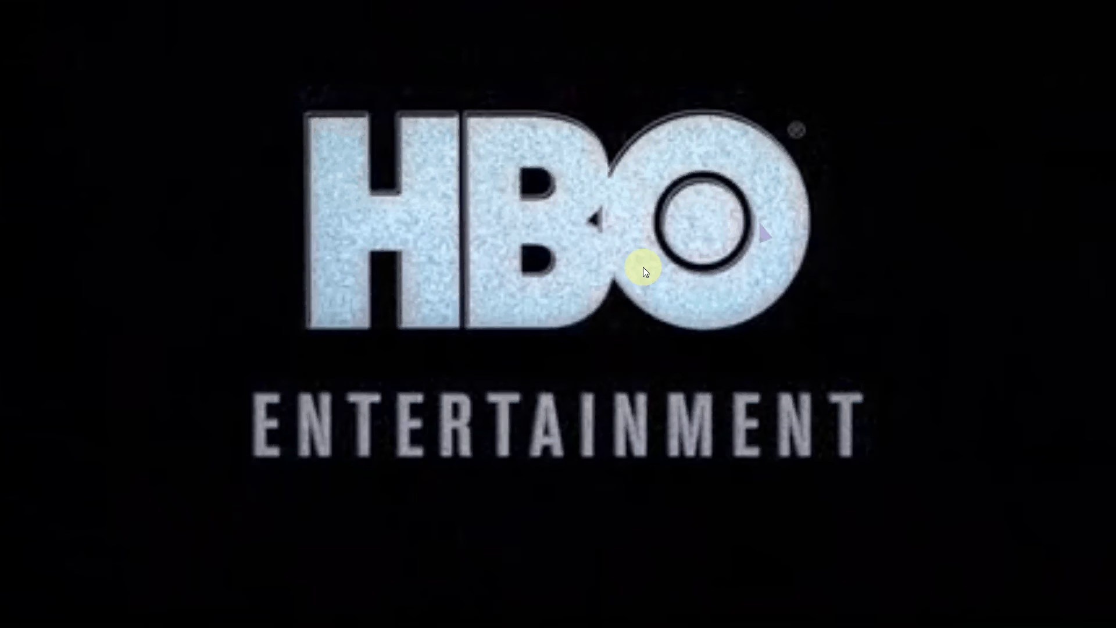
Jump ahead to about 12 minutes into the episode and stop its playback.
{"action": "mouse_move", "coordinate": [614, 275]}
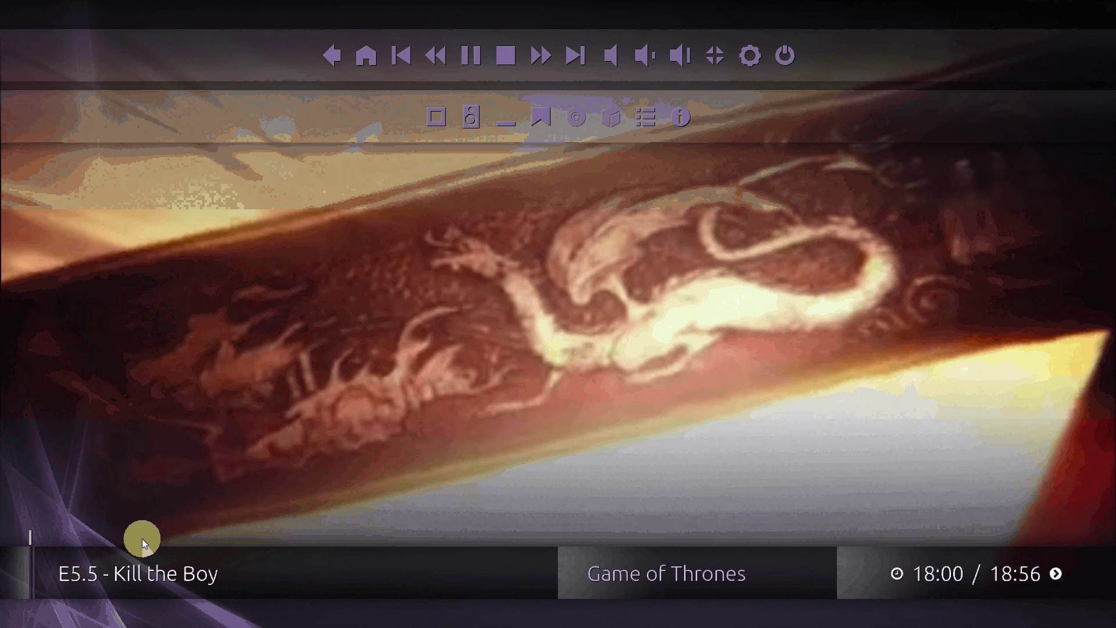
{"action": "left_click", "coordinate": [142, 538]}
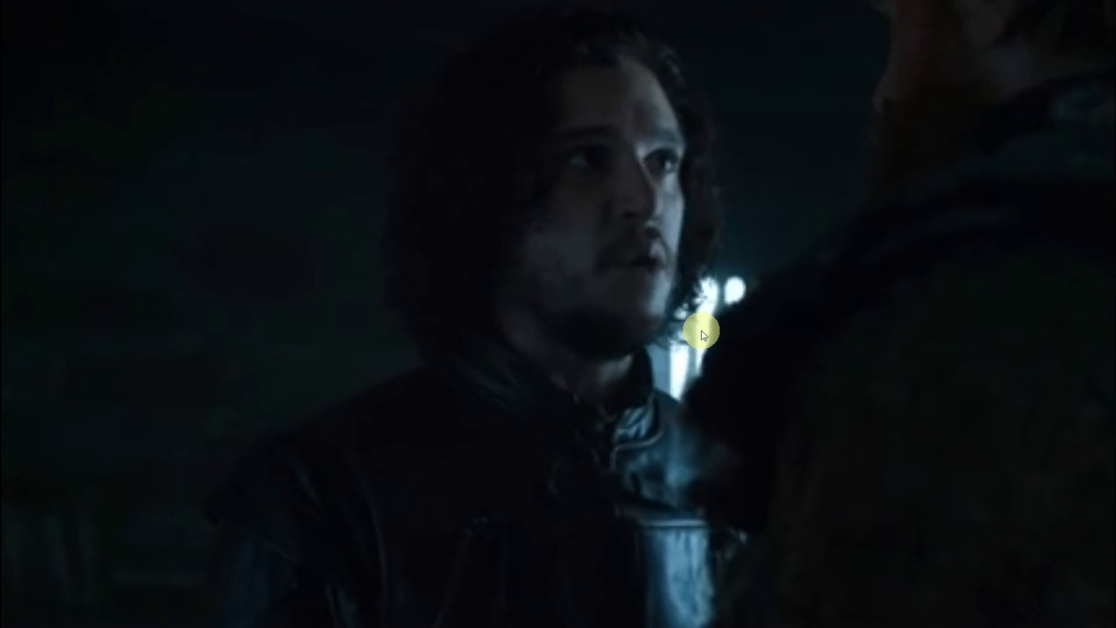
{"action": "mouse_move", "coordinate": [456, 78]}
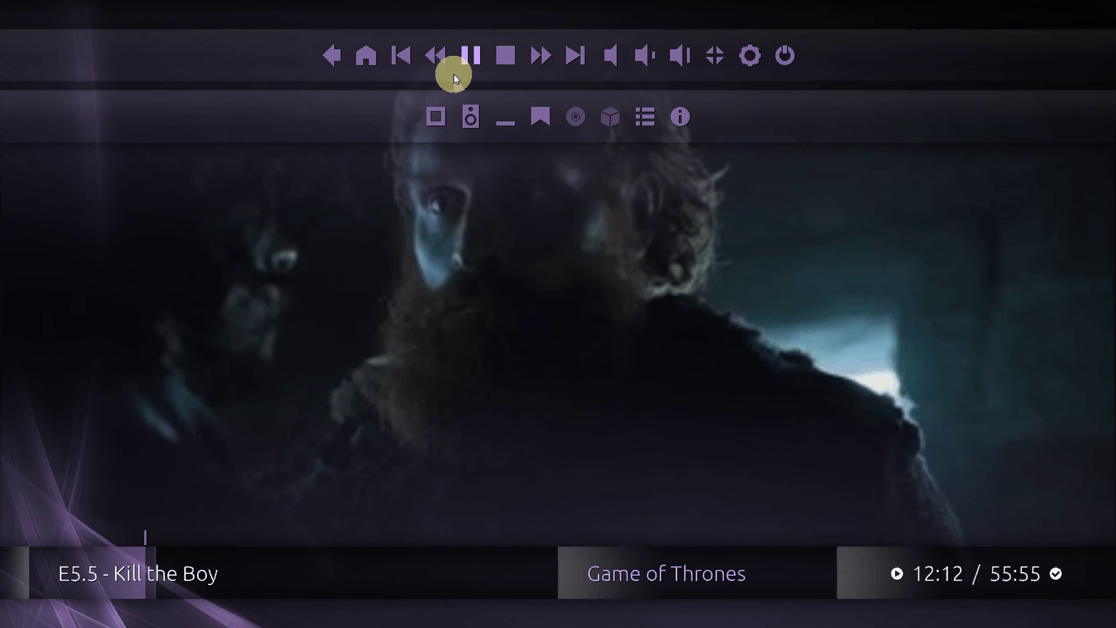
{"action": "left_click", "coordinate": [506, 54]}
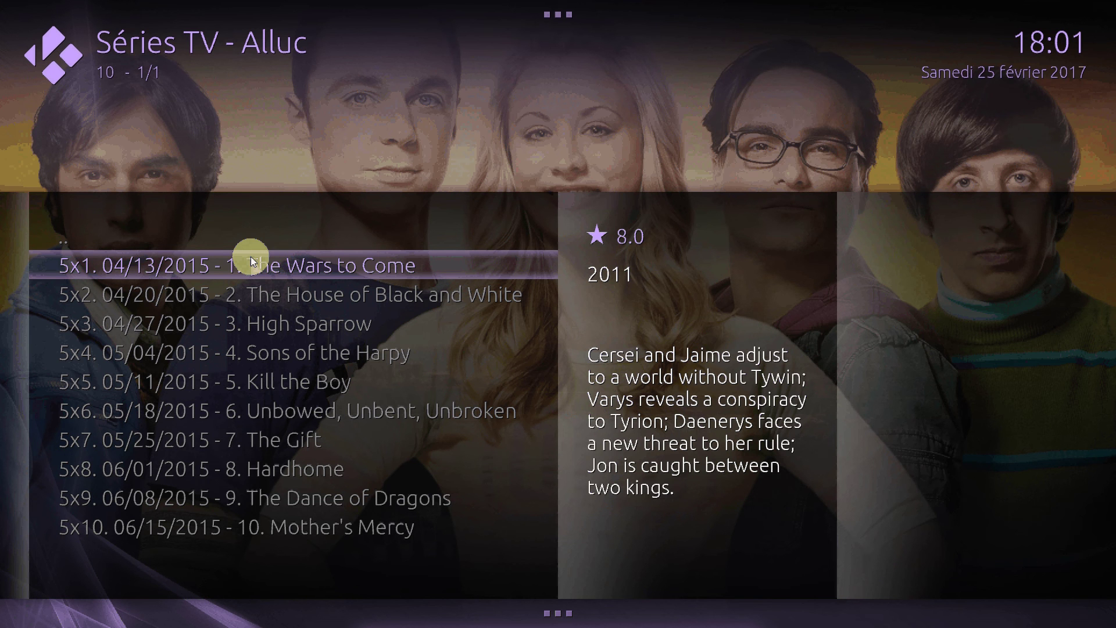
Return to Alluc's main sections, review the Set Language filter list down to French, and close it without changing the selection.
{"action": "key", "text": "BackSpace"}
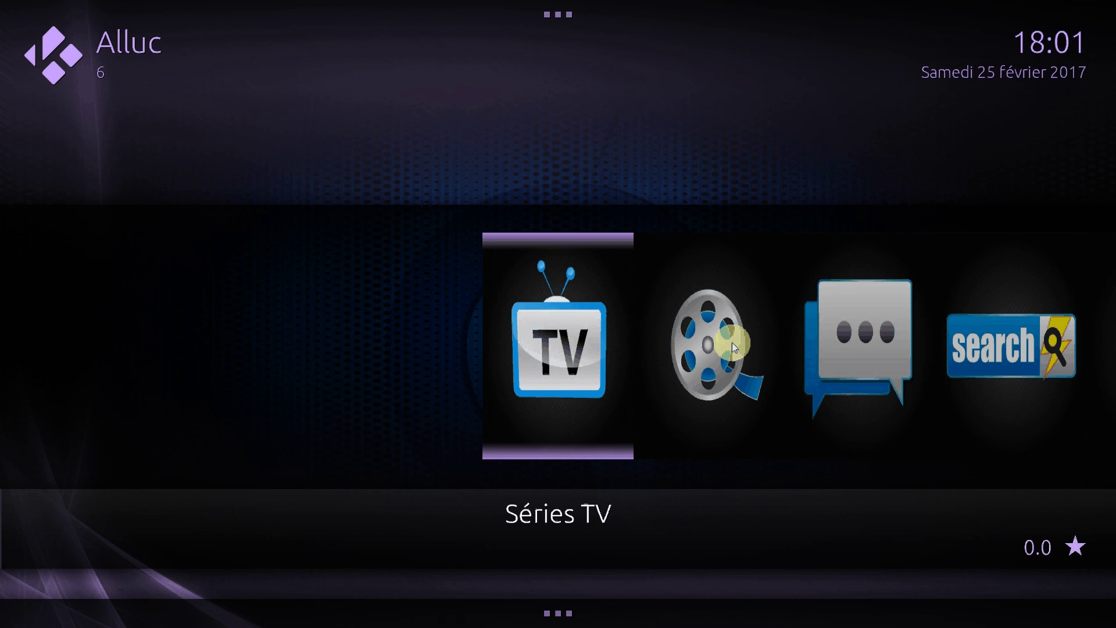
{"action": "left_click", "coordinate": [733, 347]}
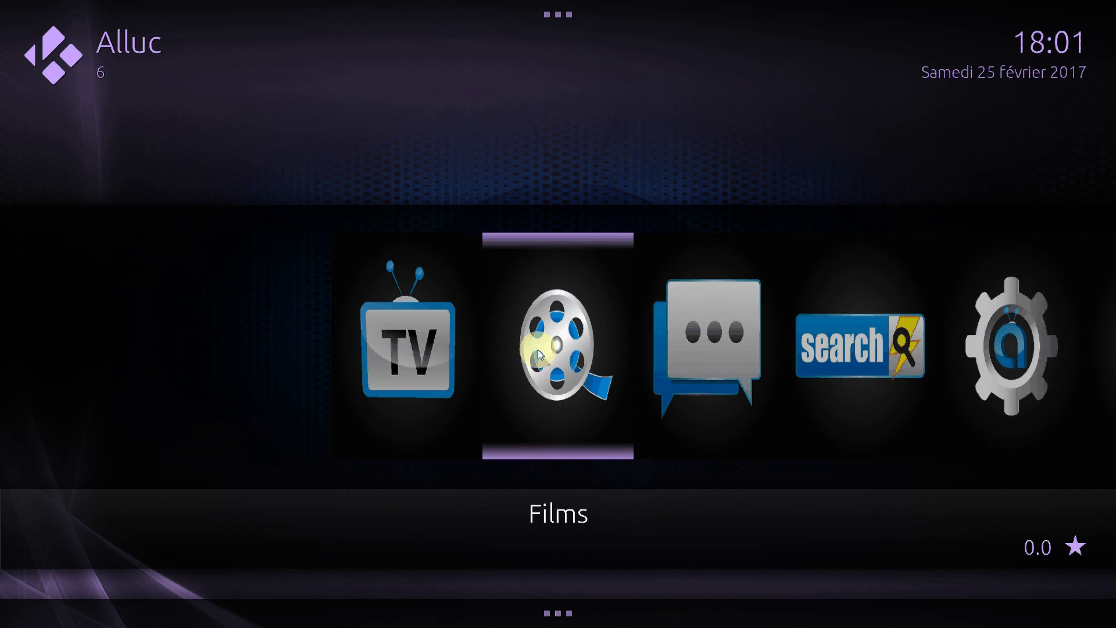
{"action": "scroll", "coordinate": [538, 350], "scroll_direction": "down", "scroll_amount": 1}
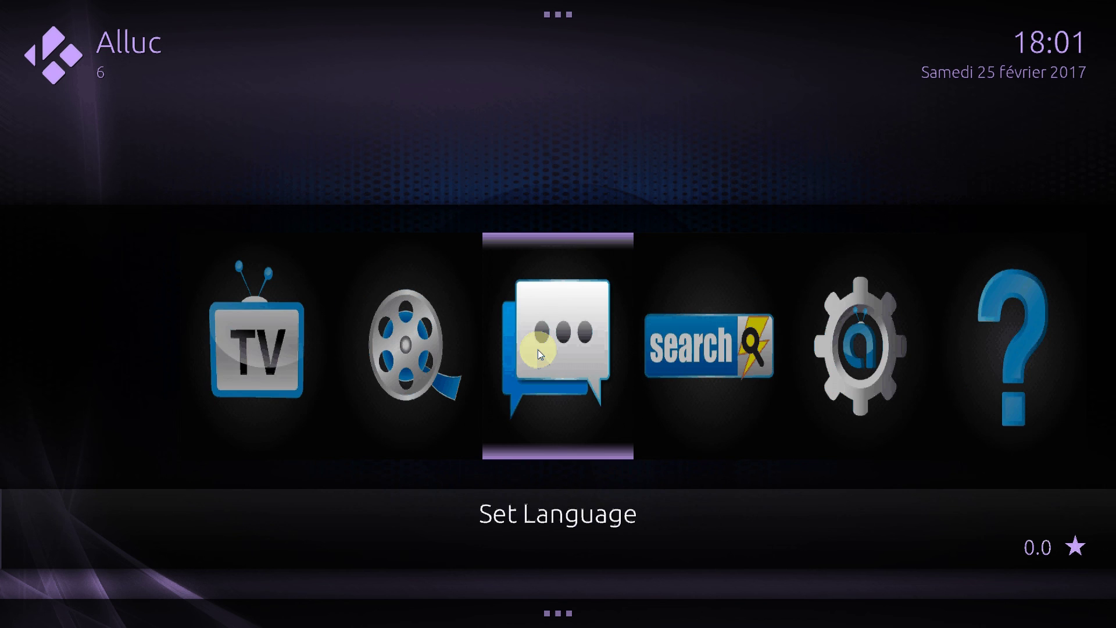
{"action": "left_click", "coordinate": [538, 350]}
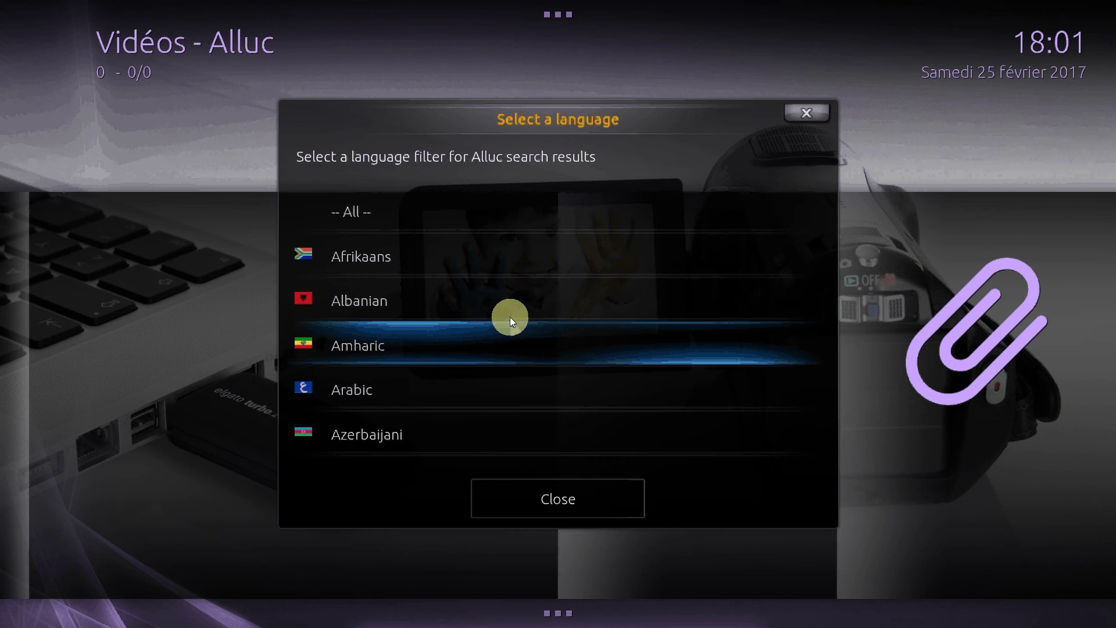
{"action": "scroll", "coordinate": [510, 316], "scroll_direction": "down", "scroll_amount": 14}
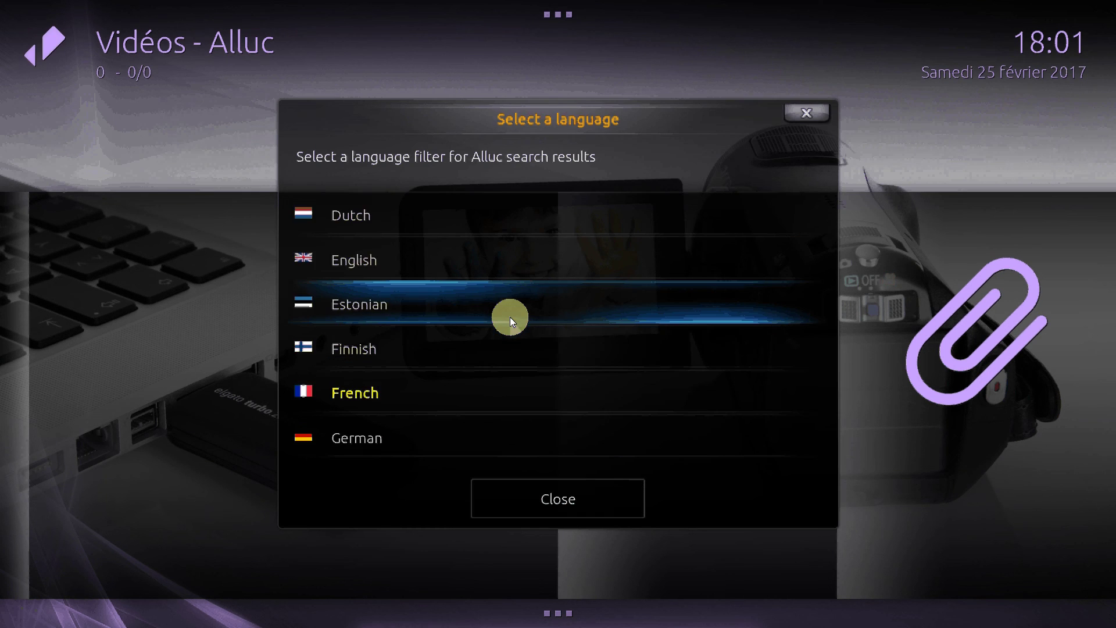
{"action": "scroll", "coordinate": [510, 317], "scroll_direction": "down", "scroll_amount": 1}
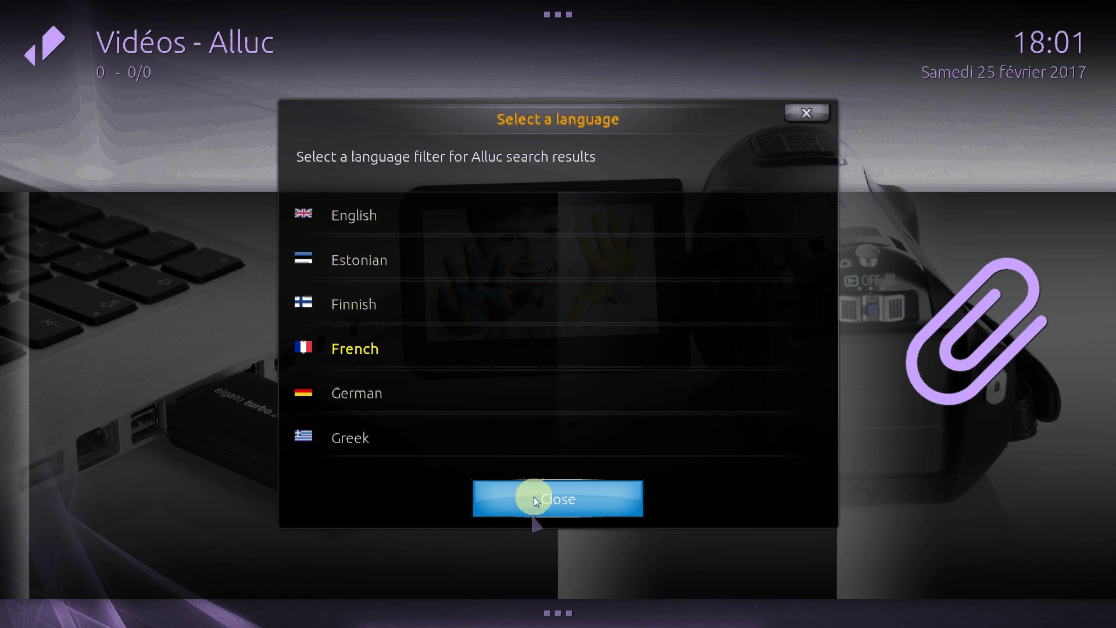
{"action": "left_click", "coordinate": [533, 495]}
Go back to the home screen, reopen Alluc, and open Alluc Settings from its Paramètres section.
{"action": "right_click", "coordinate": [309, 311]}
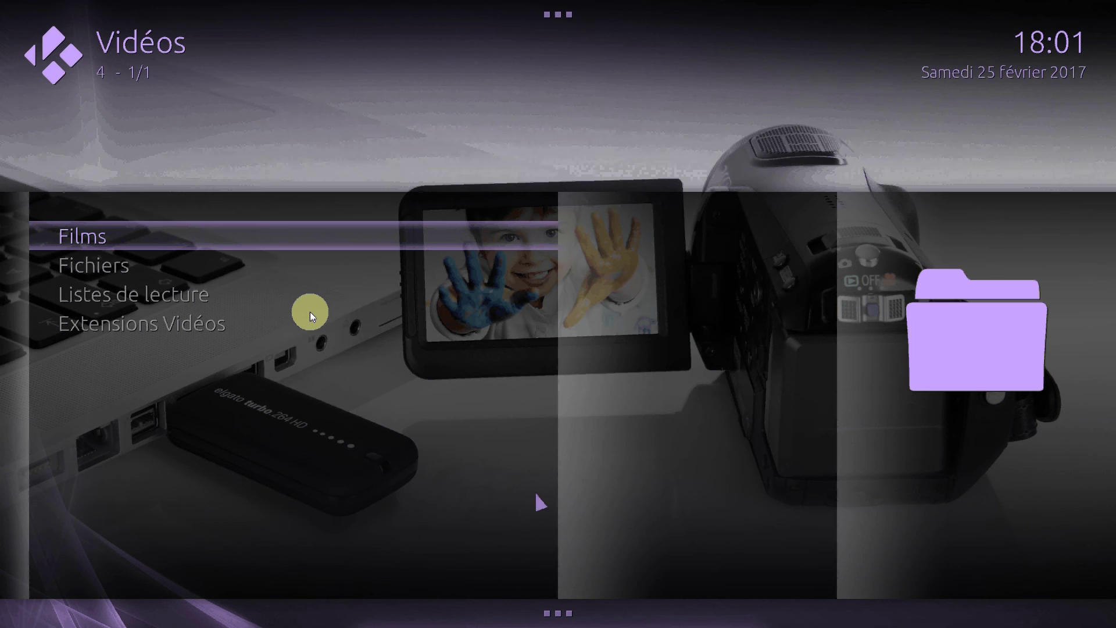
{"action": "mouse_move", "coordinate": [346, 101]}
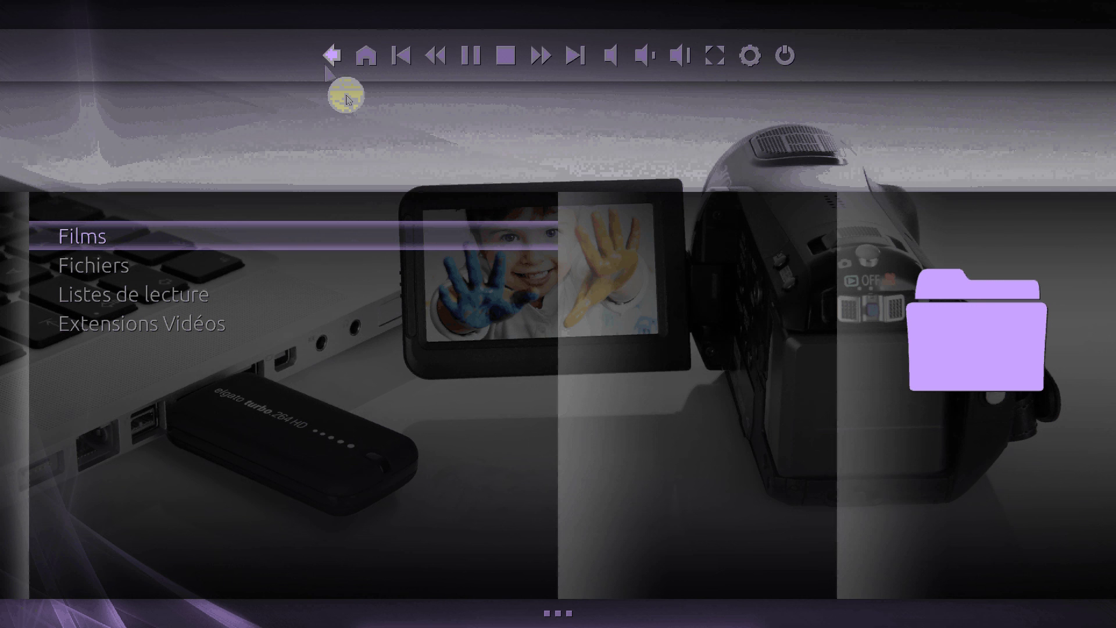
{"action": "right_click", "coordinate": [308, 162]}
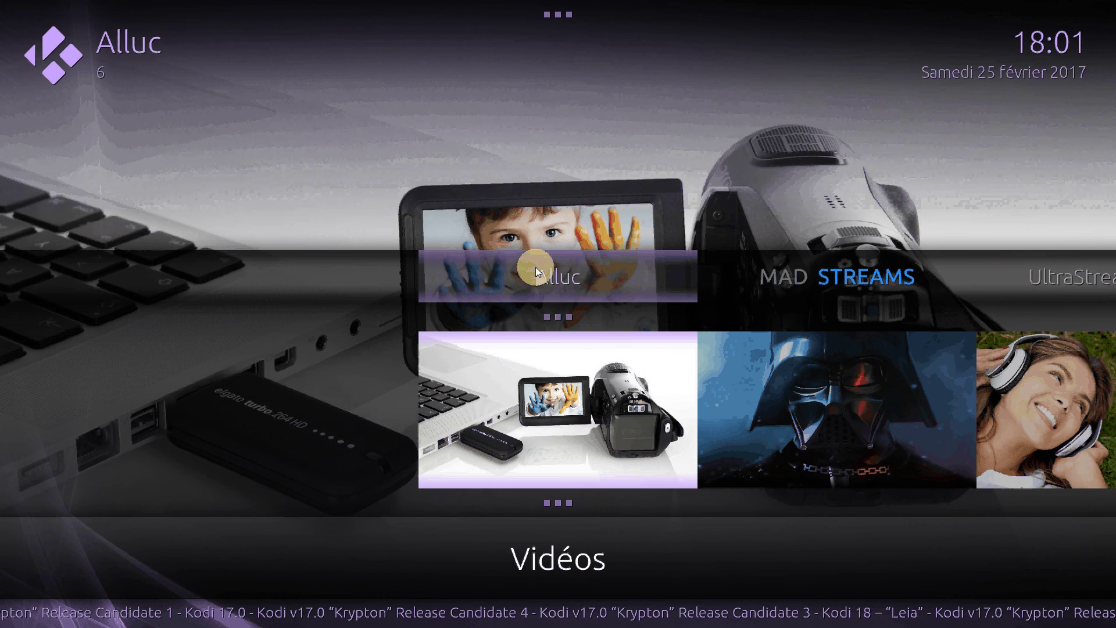
{"action": "left_click", "coordinate": [537, 272]}
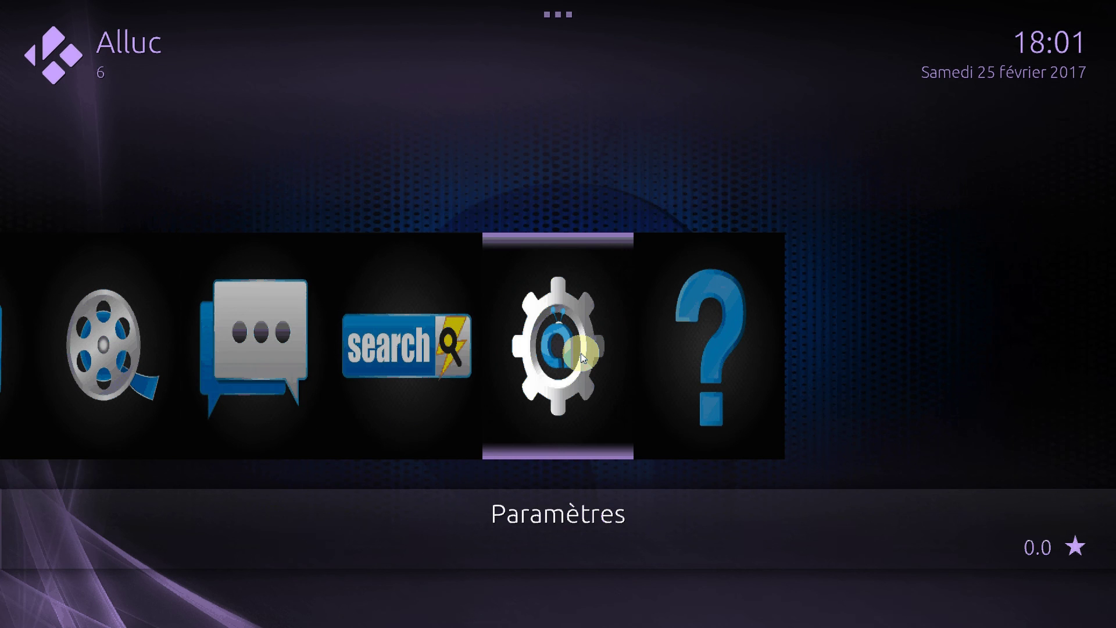
{"action": "left_click", "coordinate": [581, 356]}
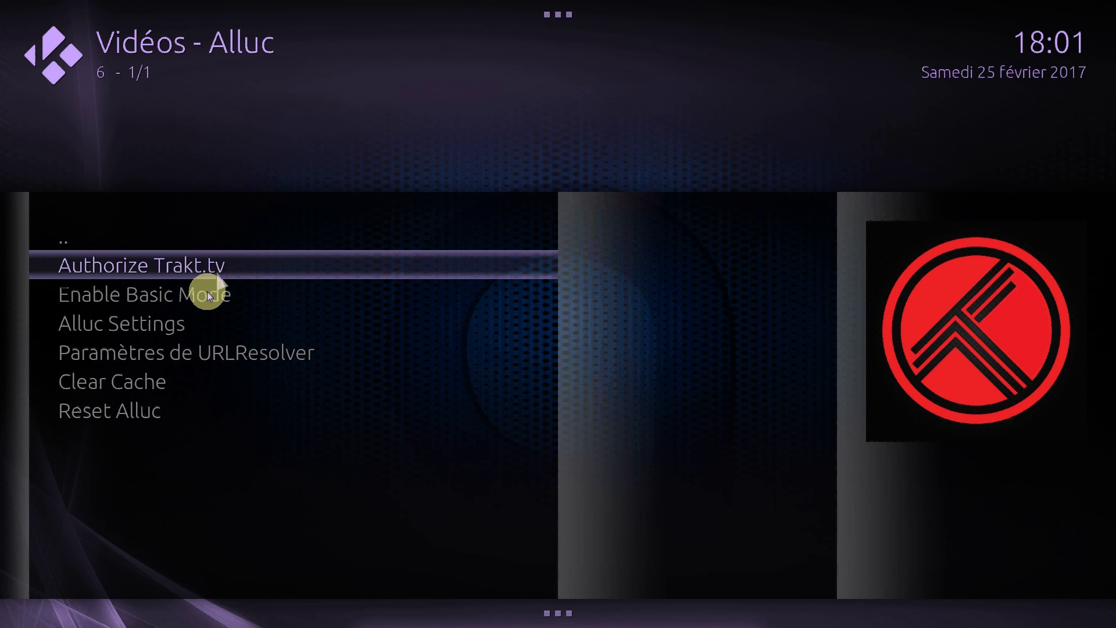
{"action": "left_click", "coordinate": [187, 321]}
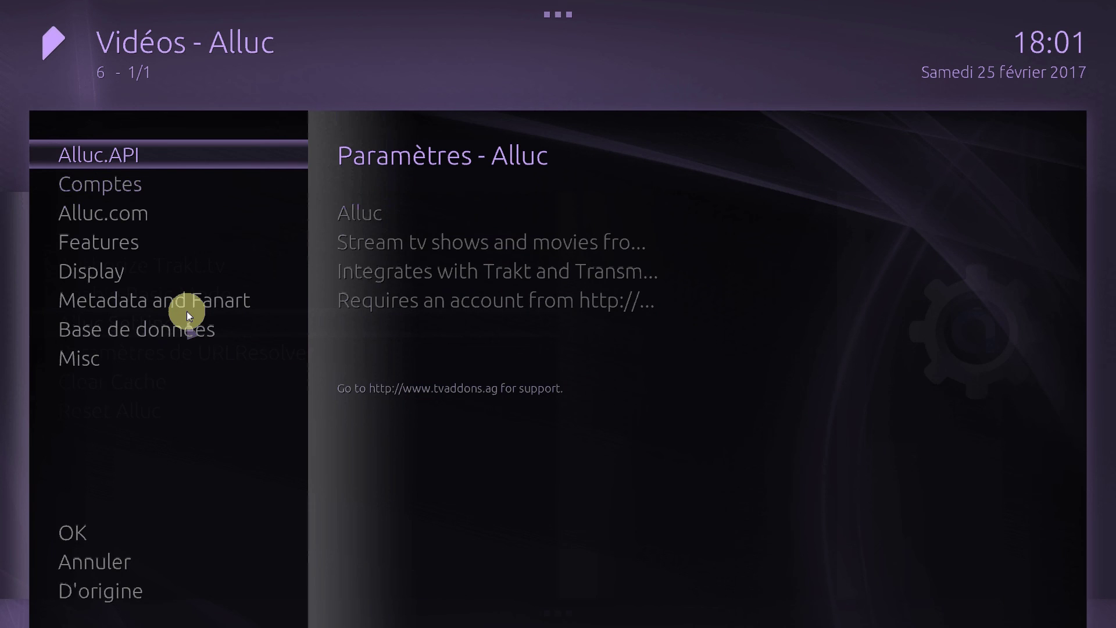
Review Alluc's Alluc.com and Metadata and Fanart settings, close the settings, and return to the add-on's main sections.
{"action": "mouse_move", "coordinate": [148, 207]}
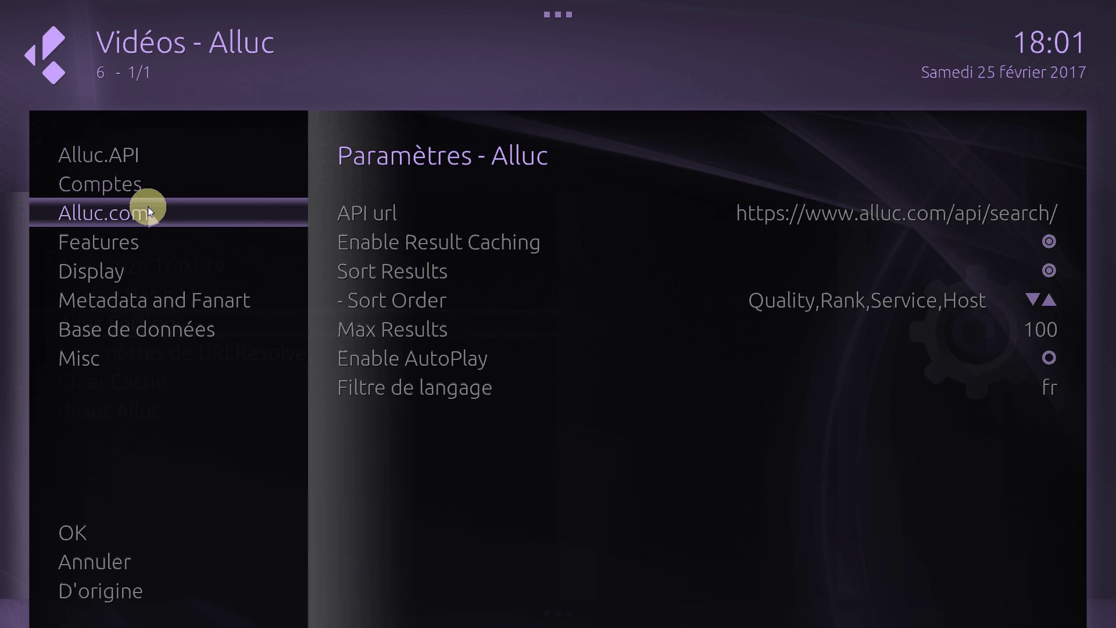
{"action": "mouse_move", "coordinate": [127, 274]}
{"action": "mouse_move", "coordinate": [116, 301]}
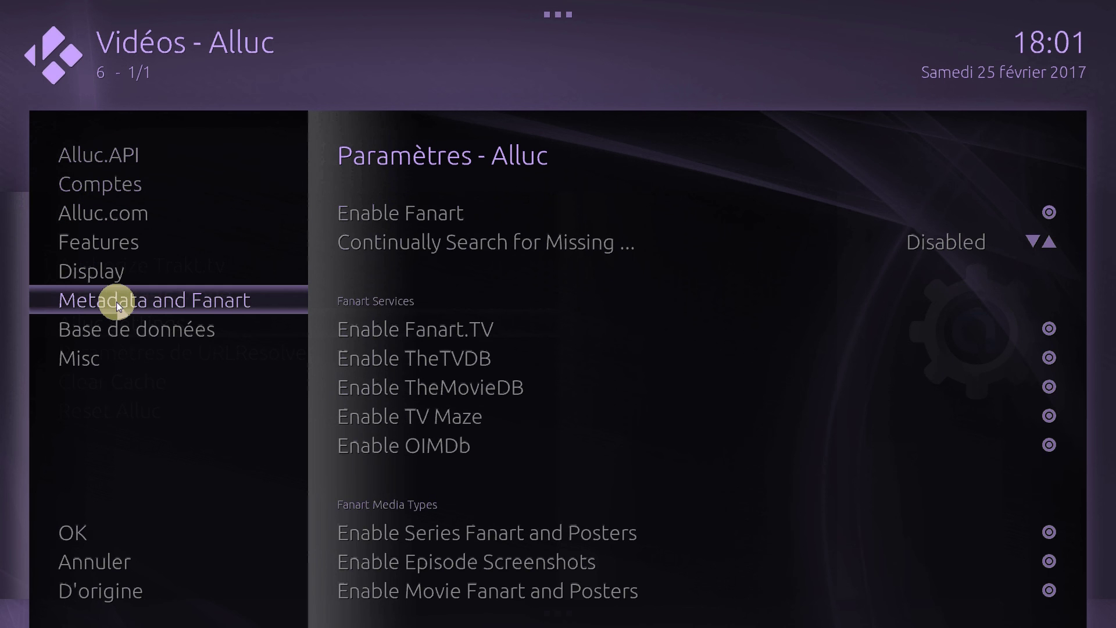
{"action": "left_click", "coordinate": [106, 531]}
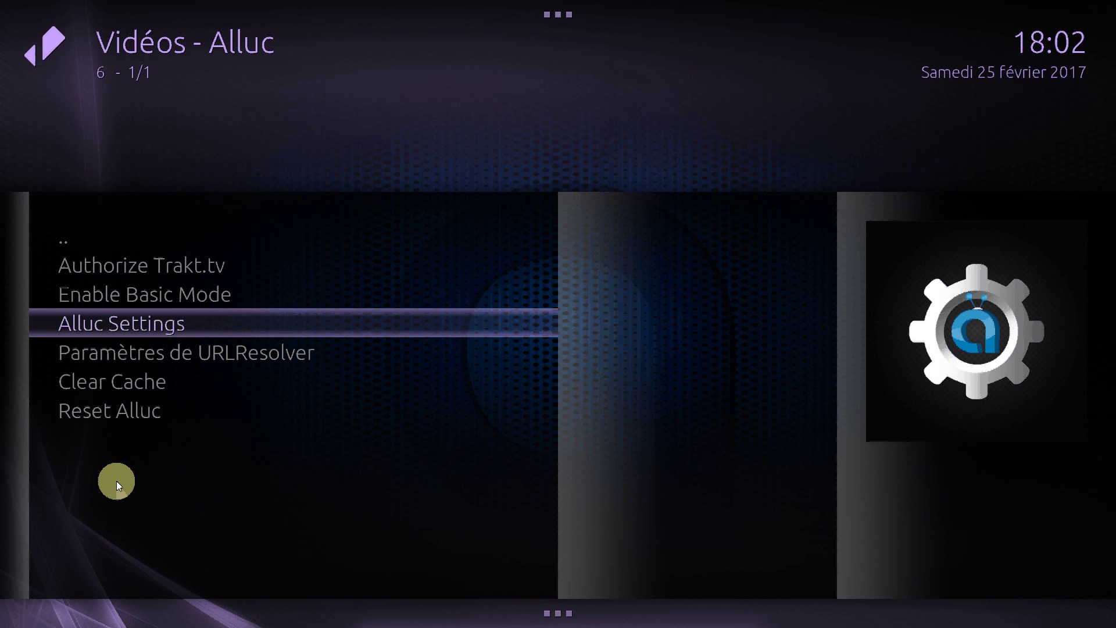
{"action": "left_click", "coordinate": [84, 236]}
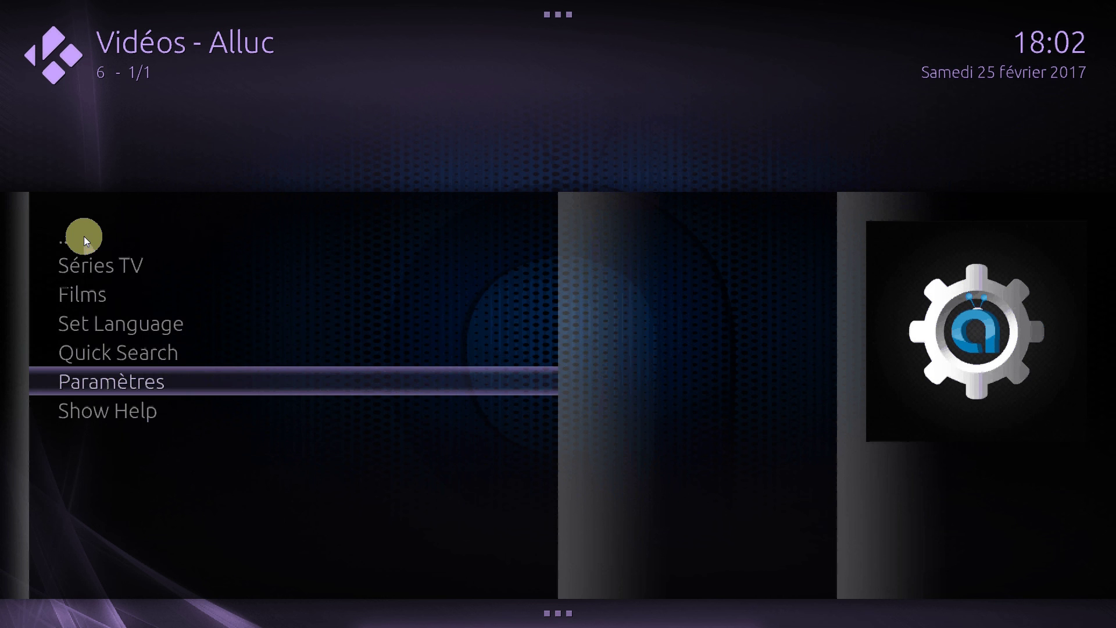
Open a film list in Alluc's Films section and play Deadpool (2016) from the watchers.to HD1080 stream.
{"action": "left_click", "coordinate": [125, 287]}
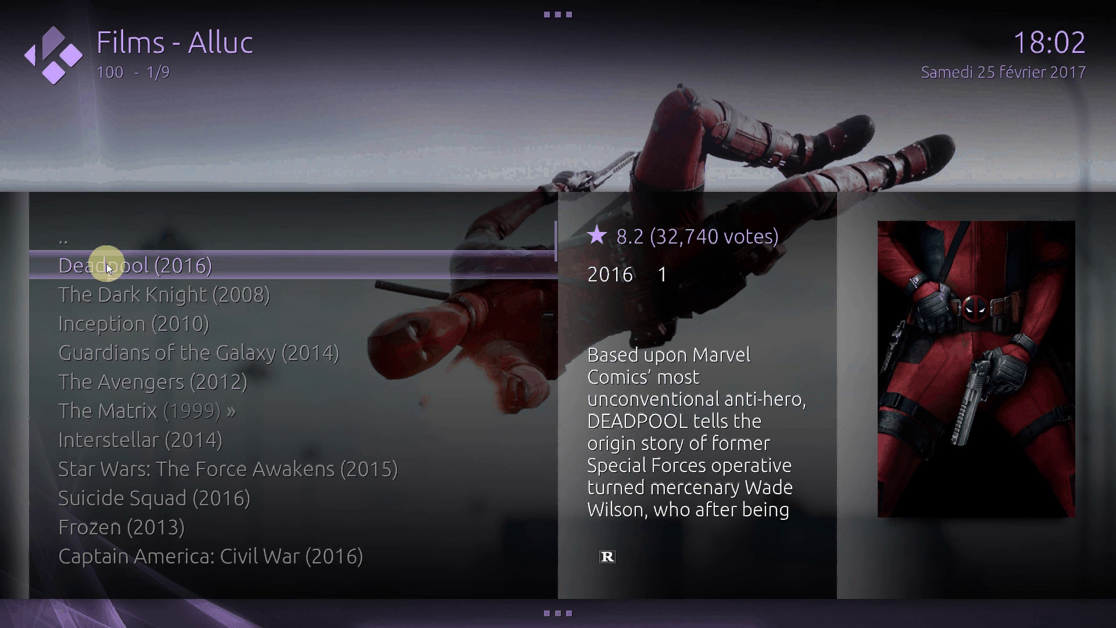
{"action": "left_click", "coordinate": [106, 266]}
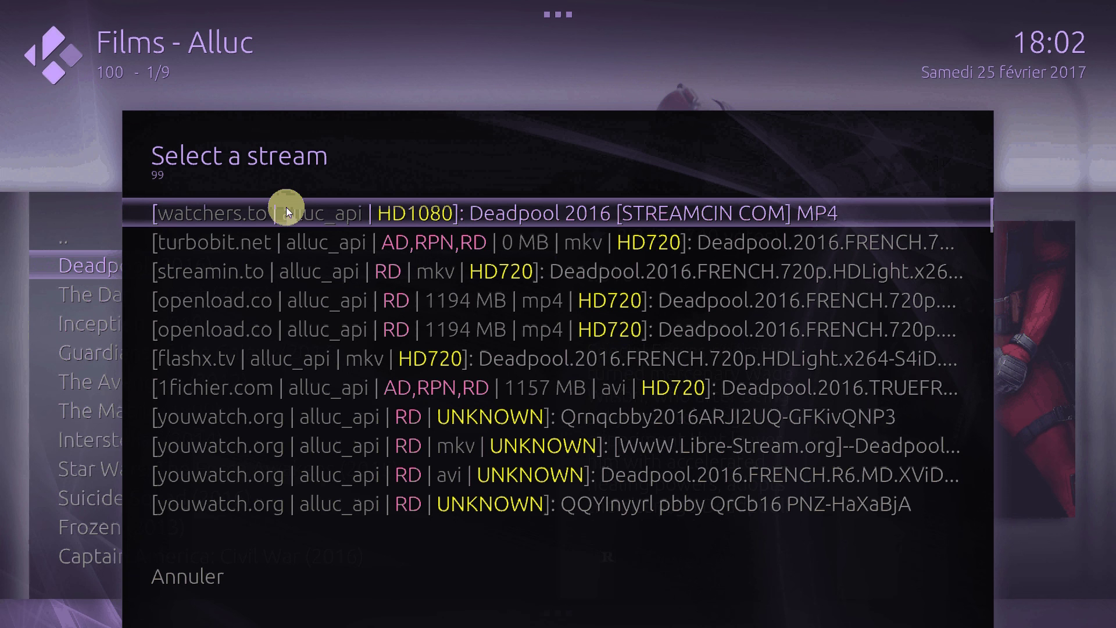
{"action": "left_click", "coordinate": [314, 385]}
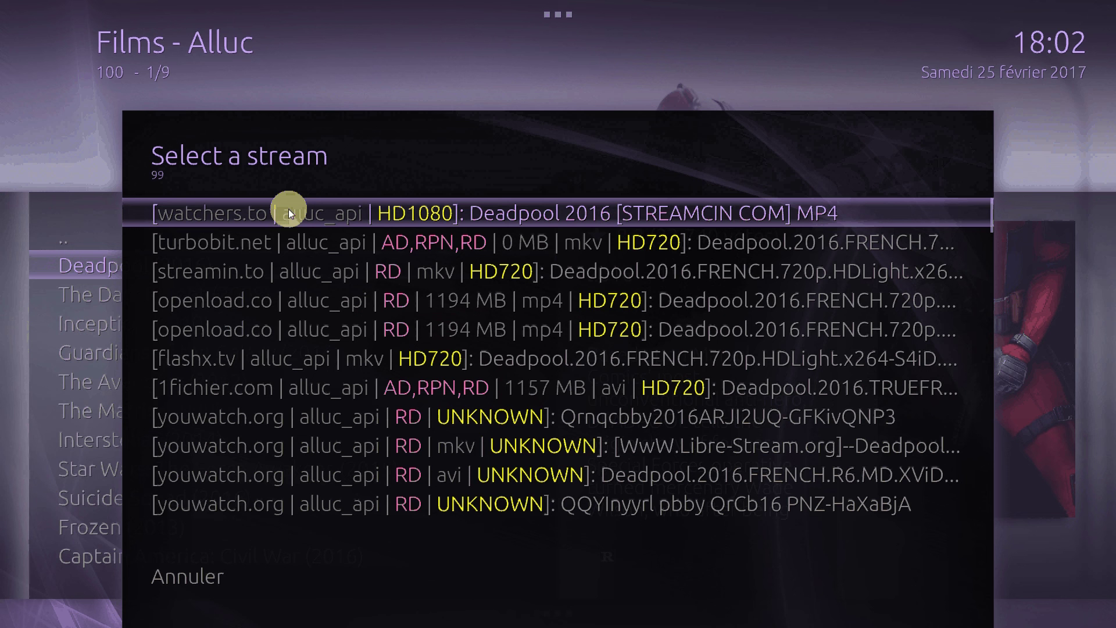
{"action": "left_click", "coordinate": [289, 212]}
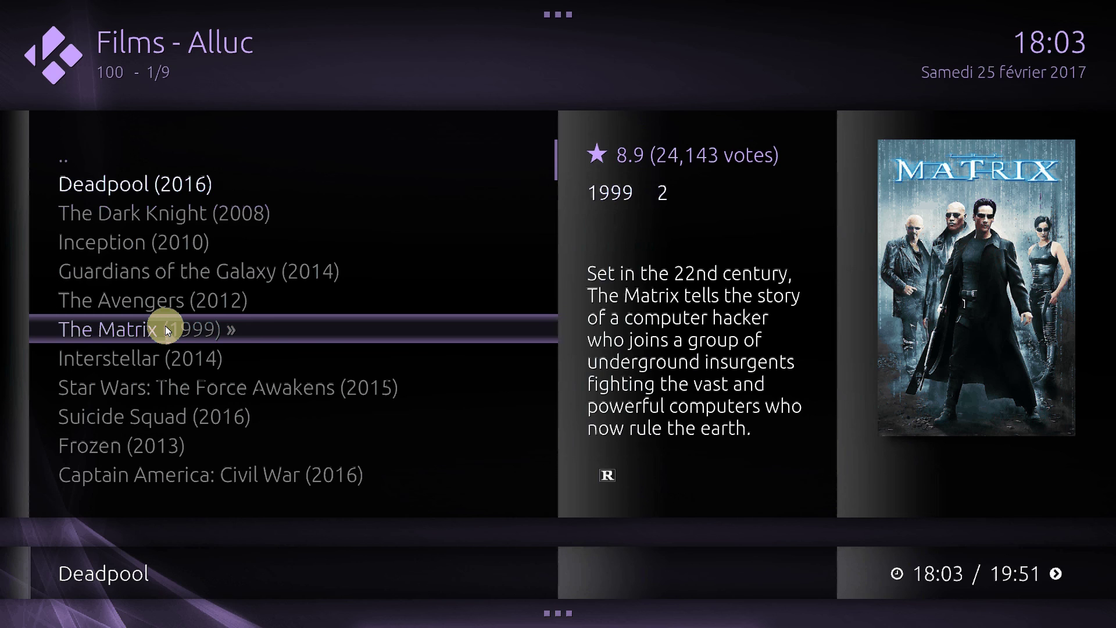
Play The Matrix (1999) from an openload.co HD1080 FR EN stream and jump ahead to about 22:45.
{"action": "left_click", "coordinate": [167, 329]}
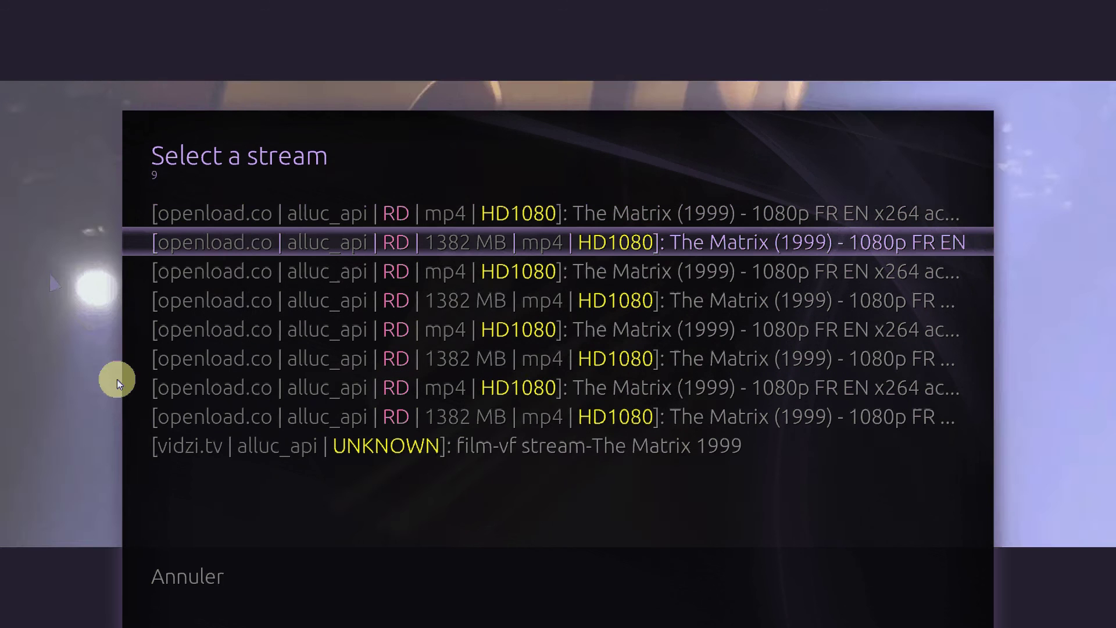
{"action": "left_click", "coordinate": [196, 564]}
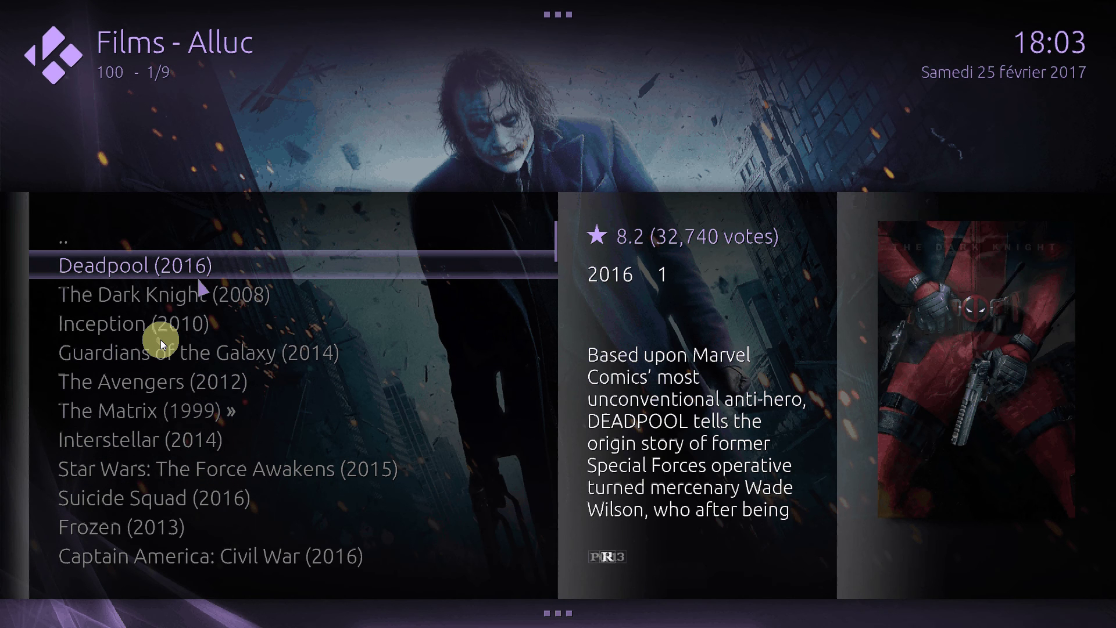
{"action": "left_click", "coordinate": [162, 406]}
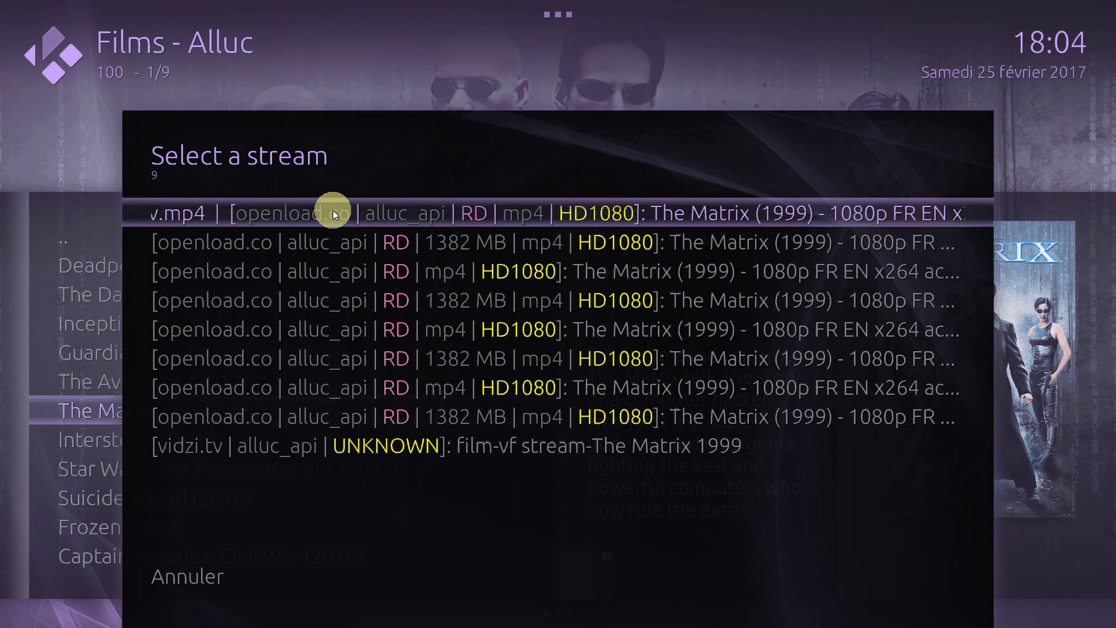
{"action": "left_click", "coordinate": [340, 285]}
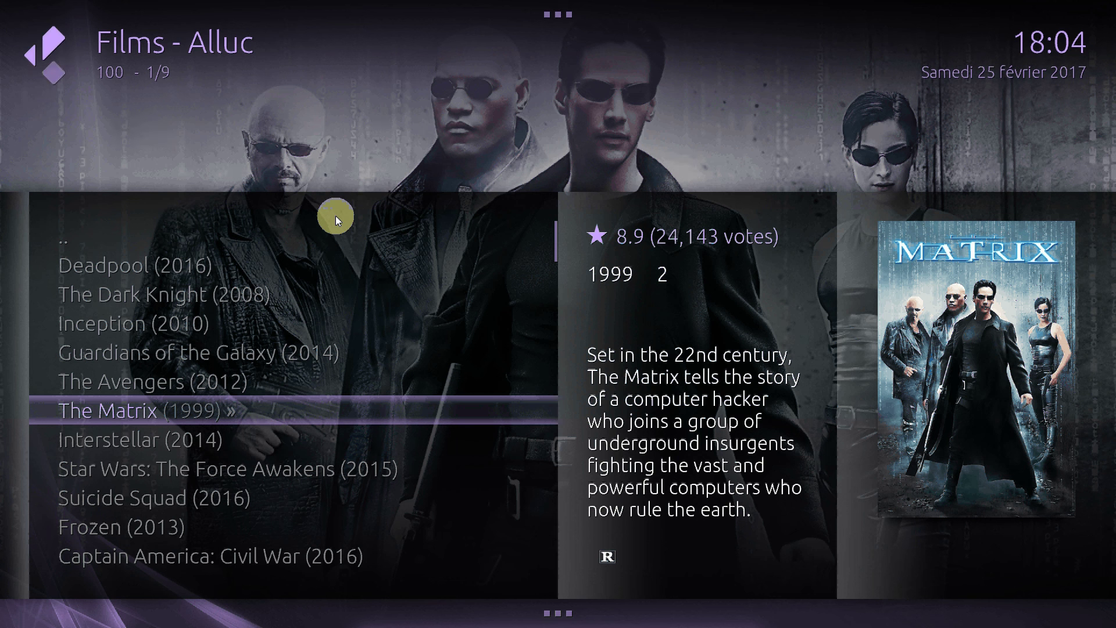
{"action": "key", "text": "Return"}
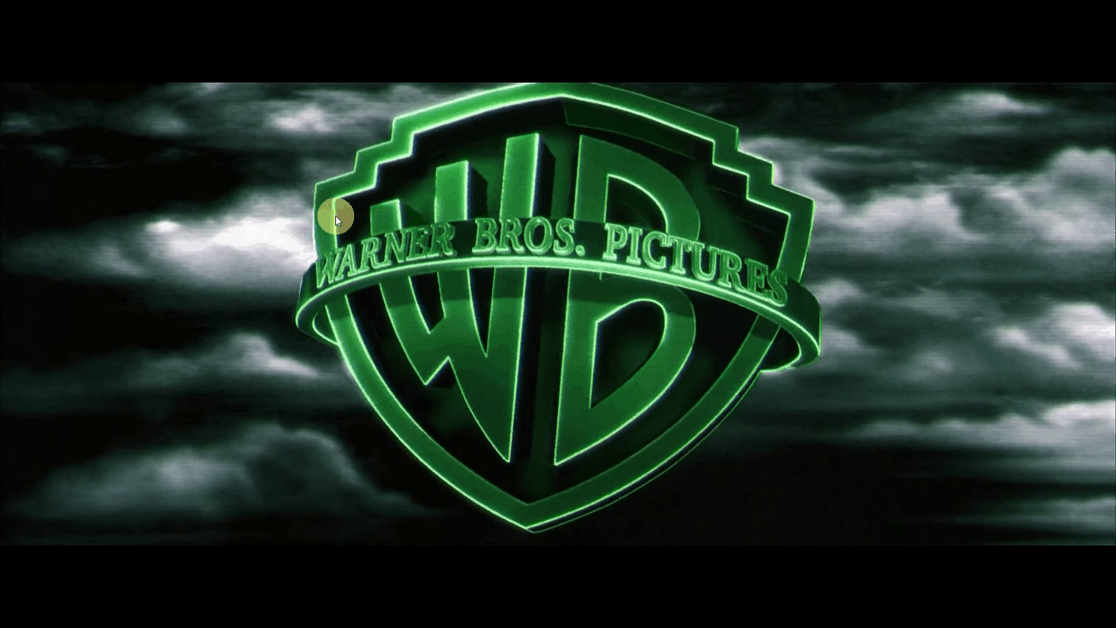
{"action": "mouse_move", "coordinate": [90, 294]}
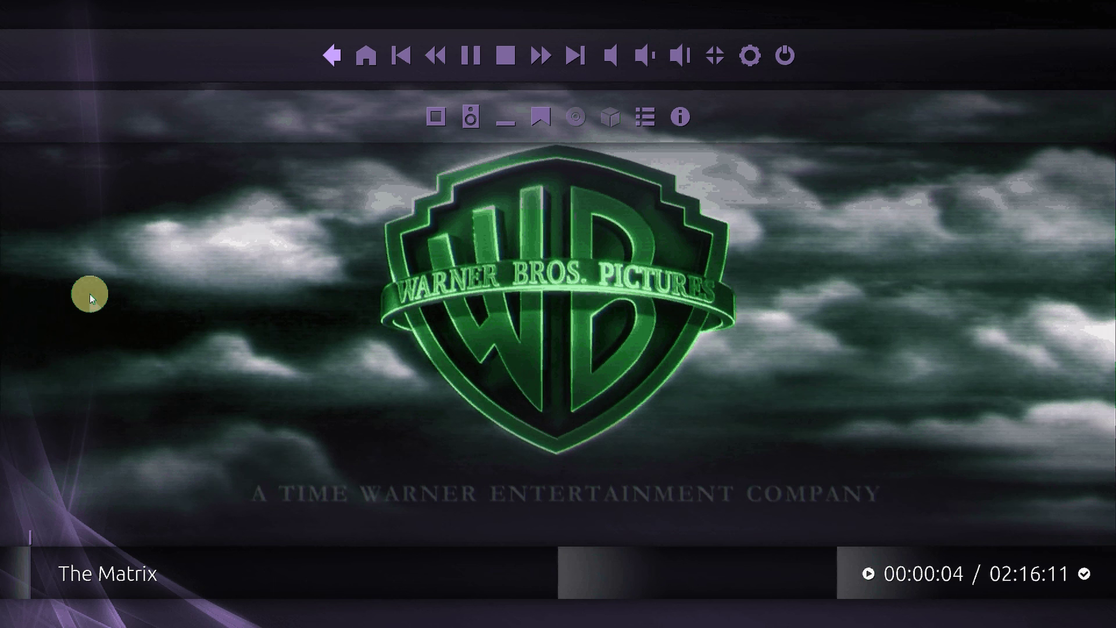
{"action": "left_click", "coordinate": [118, 540]}
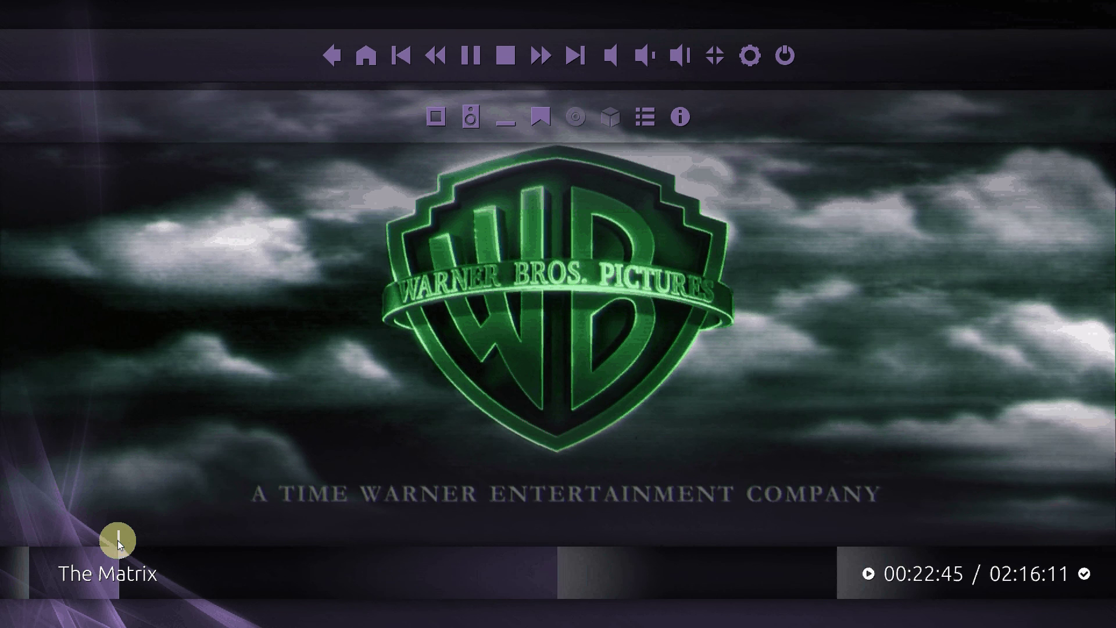